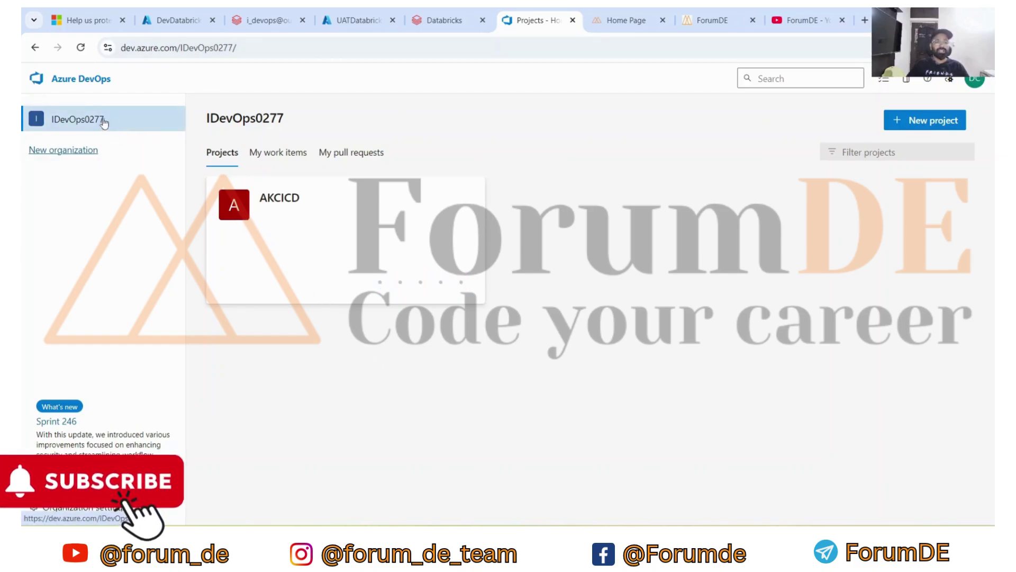
Step: View the new project form in the IDevOps0277 organization, cancel it, and open the existing AKCICD project
click(917, 122)
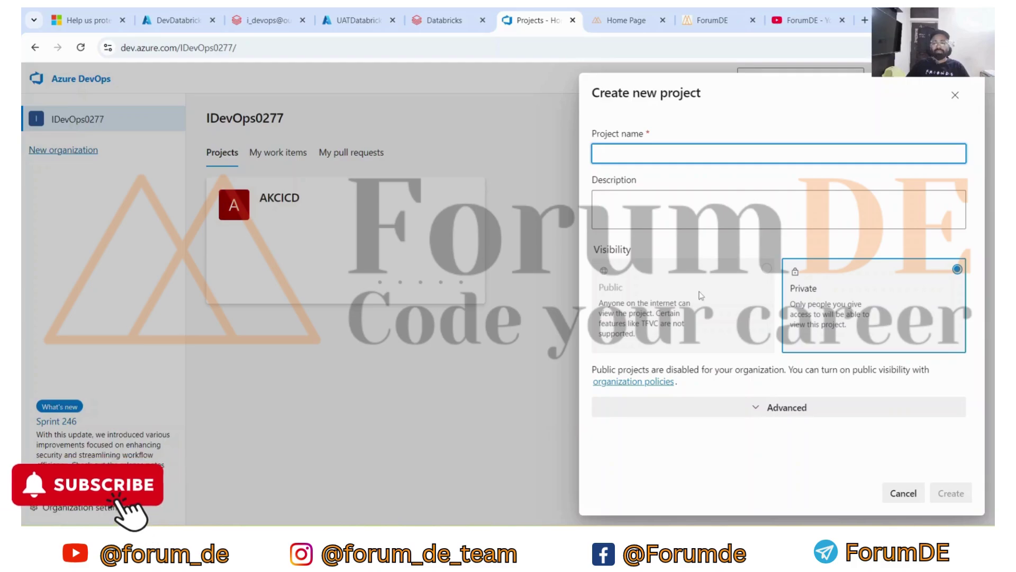
click(903, 493)
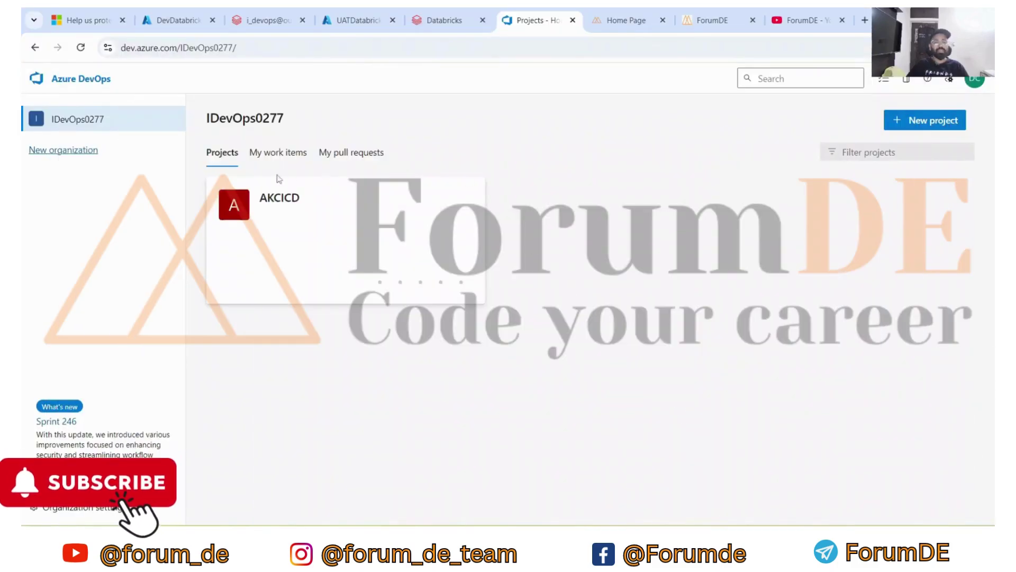
mouse_move(311, 220)
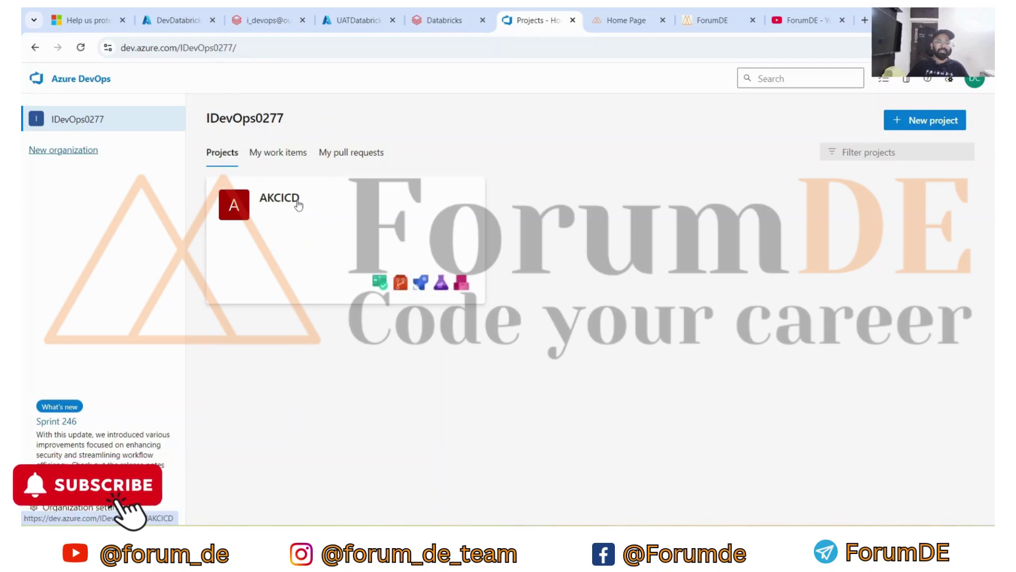
click(308, 205)
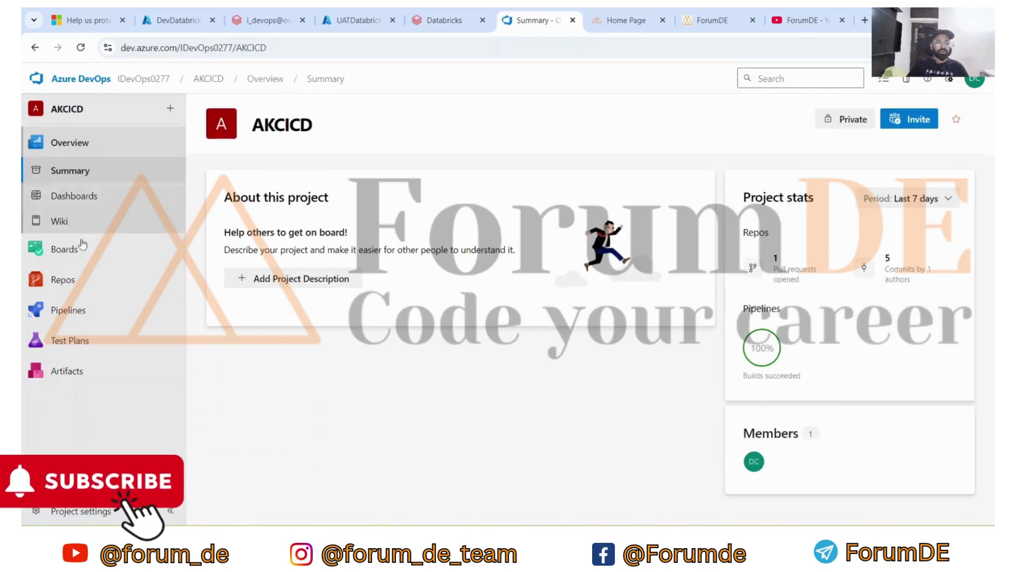
Step: Look through the AKCICD project's wiki, repository files and recently run pipelines
mouse_move(67, 256)
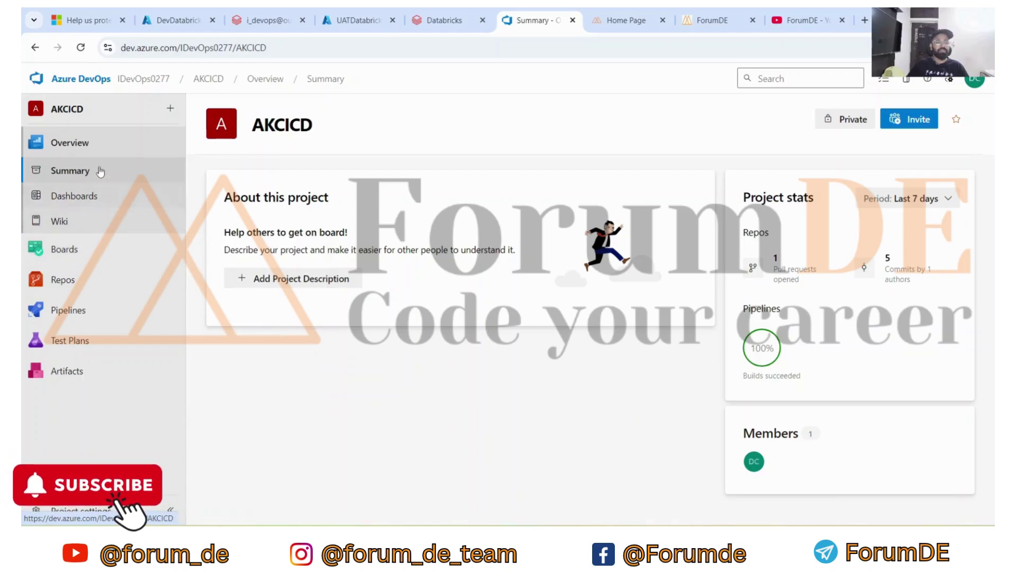
click(72, 222)
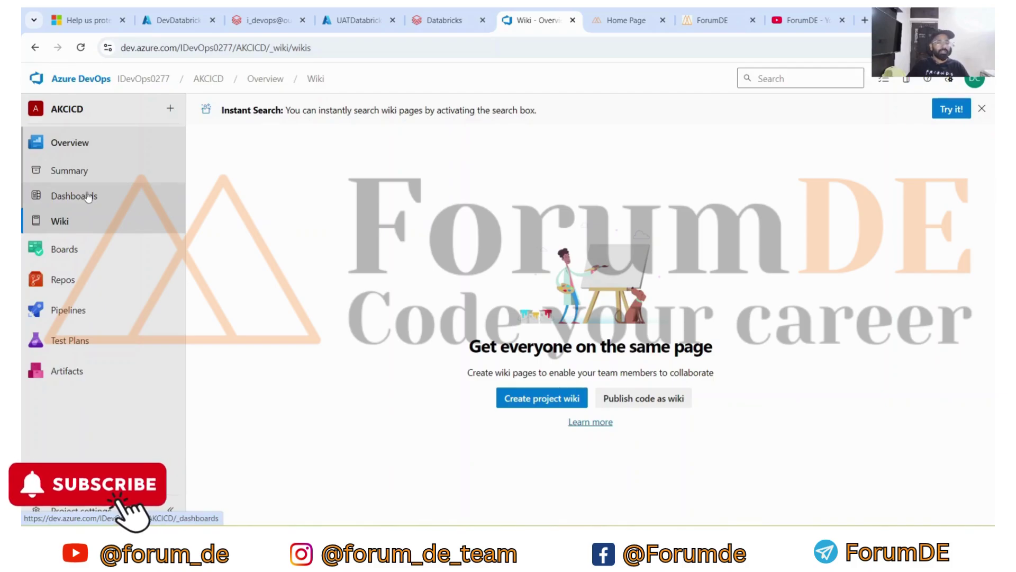
click(74, 282)
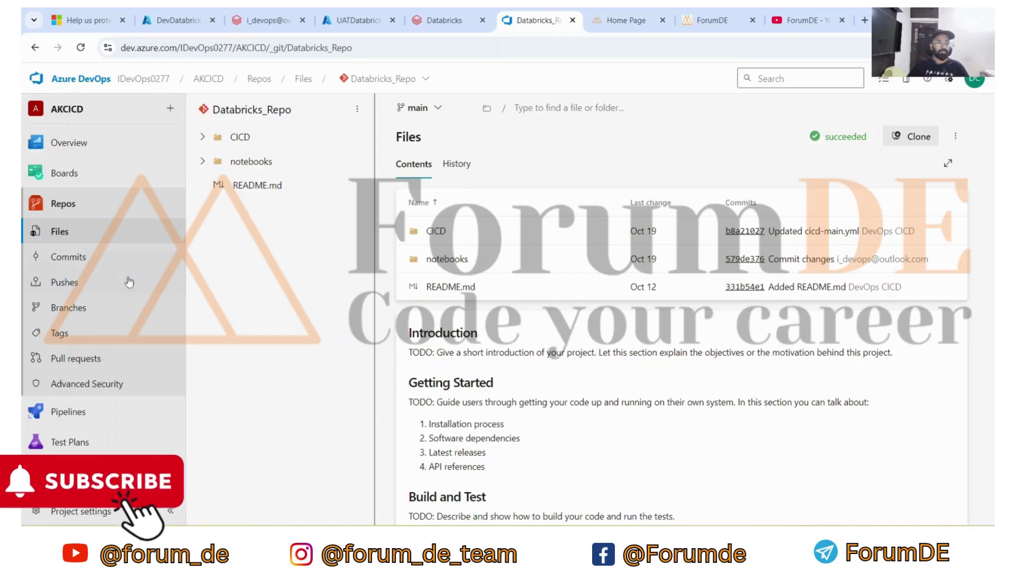
click(70, 411)
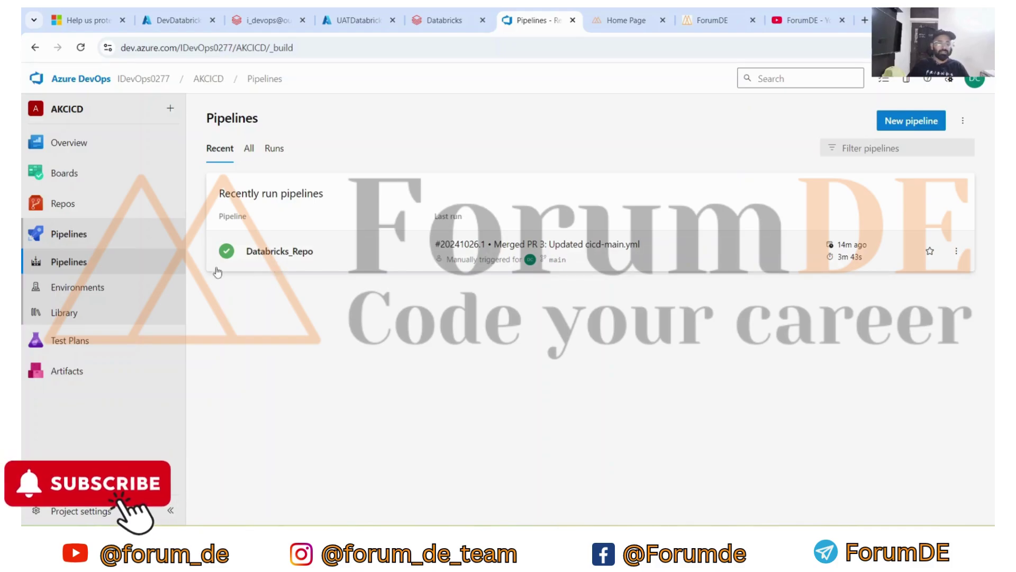
Step: Examine the deployment history of the dev environment and the variable groups in the pipeline library
mouse_move(84, 348)
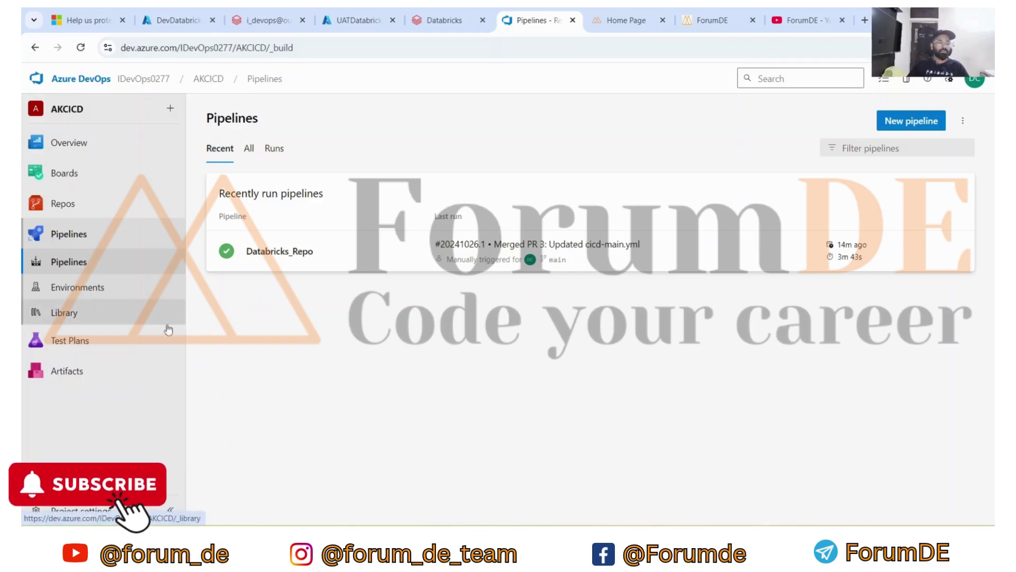
mouse_move(127, 344)
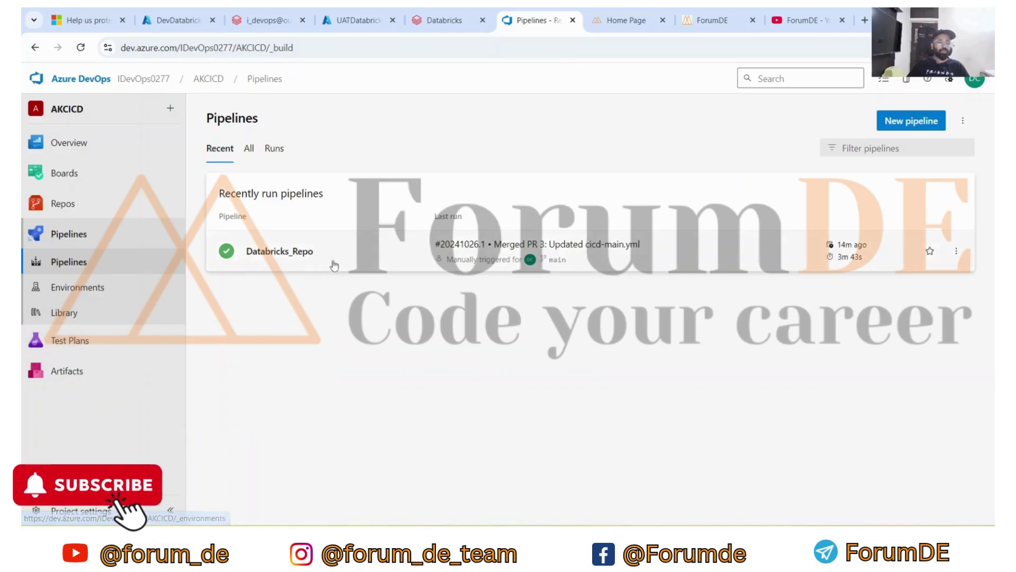
click(107, 290)
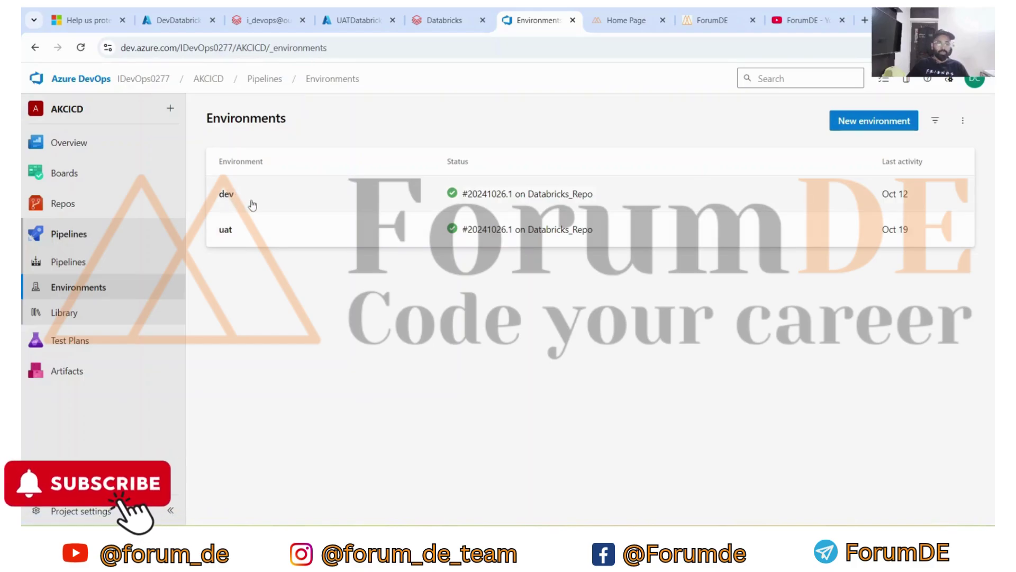
click(225, 195)
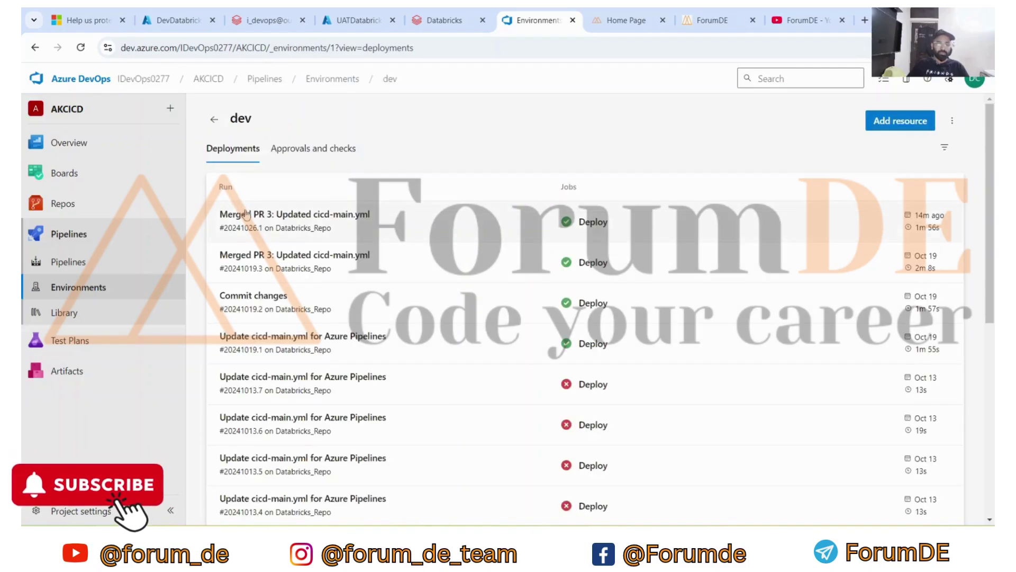
scroll(238, 212, down, 5)
scroll(238, 212, up, 5)
click(34, 47)
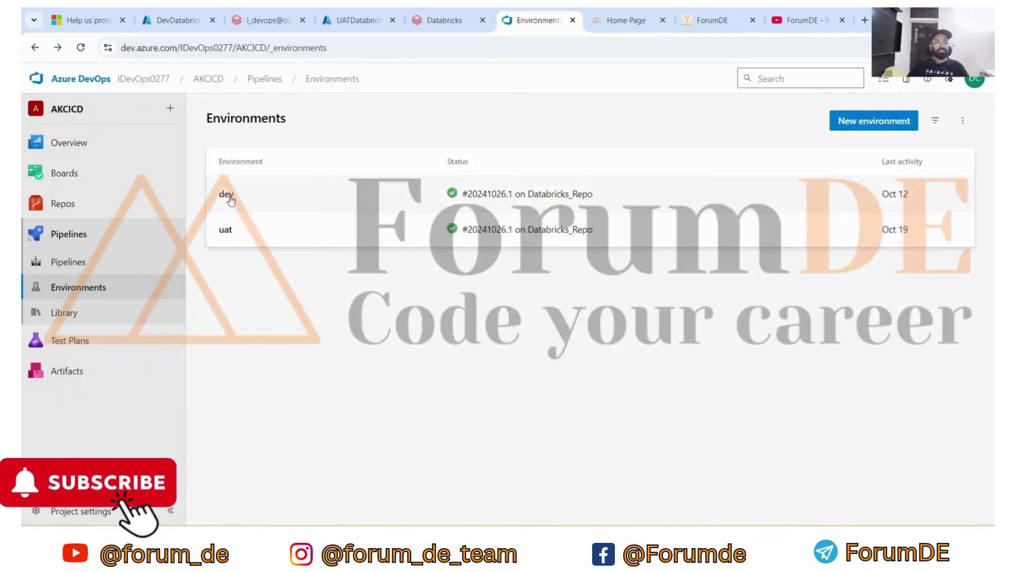
click(231, 200)
scroll(306, 285, down, 5)
scroll(305, 285, up, 10)
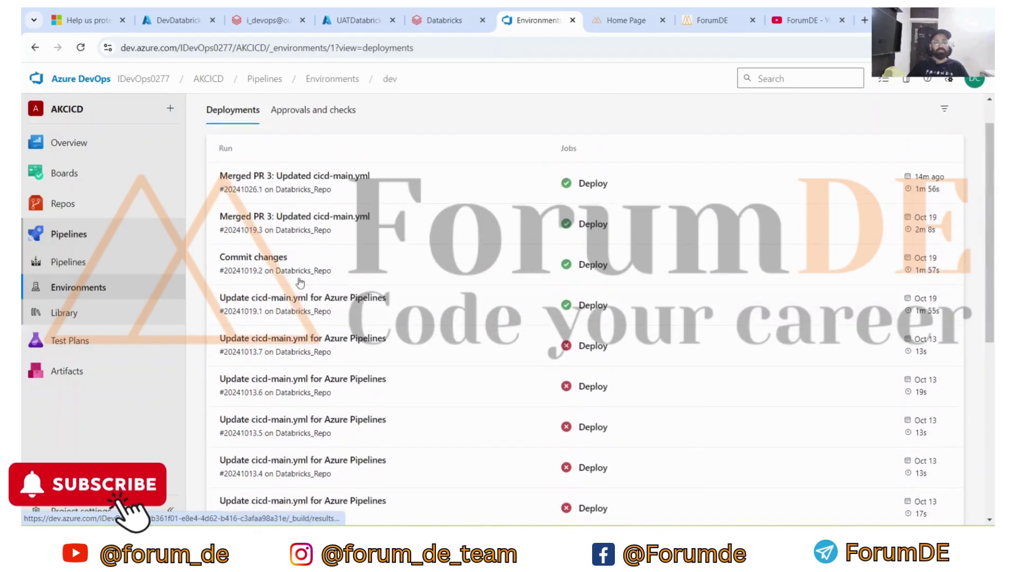
click(34, 48)
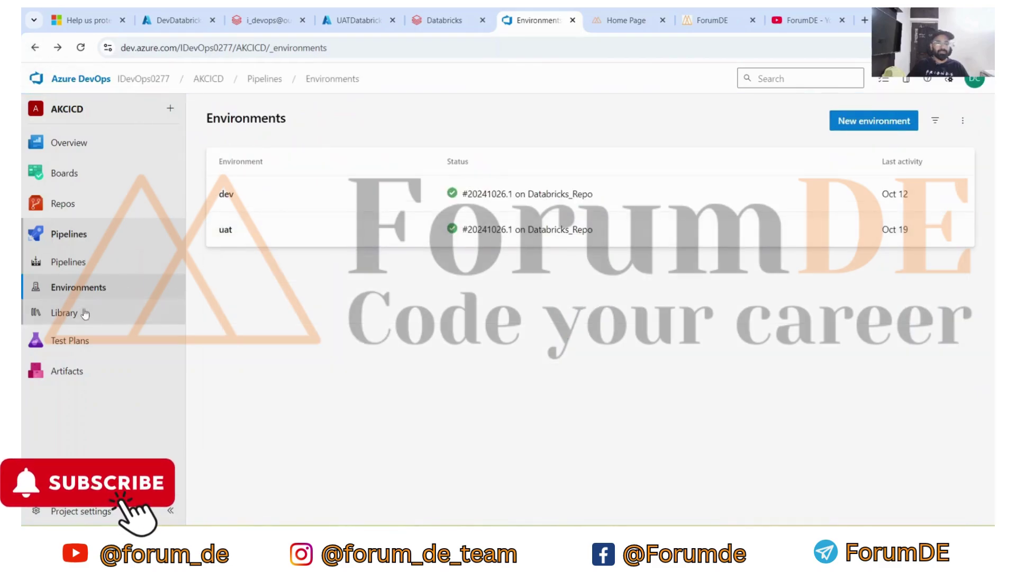
click(64, 312)
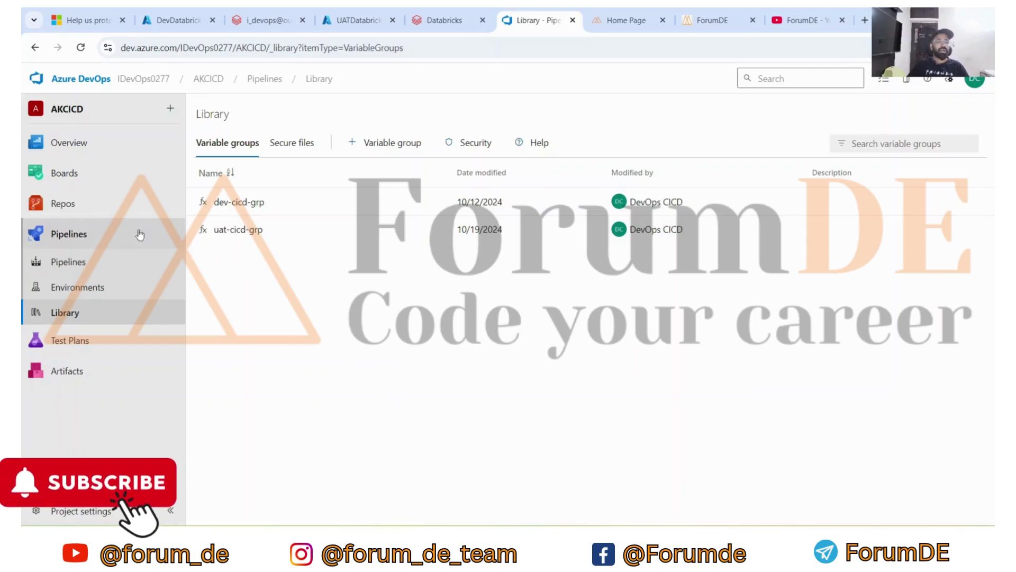
Step: In Repos, review the form for a new repository and the branch list of Databricks_Repo without creating anything
click(85, 205)
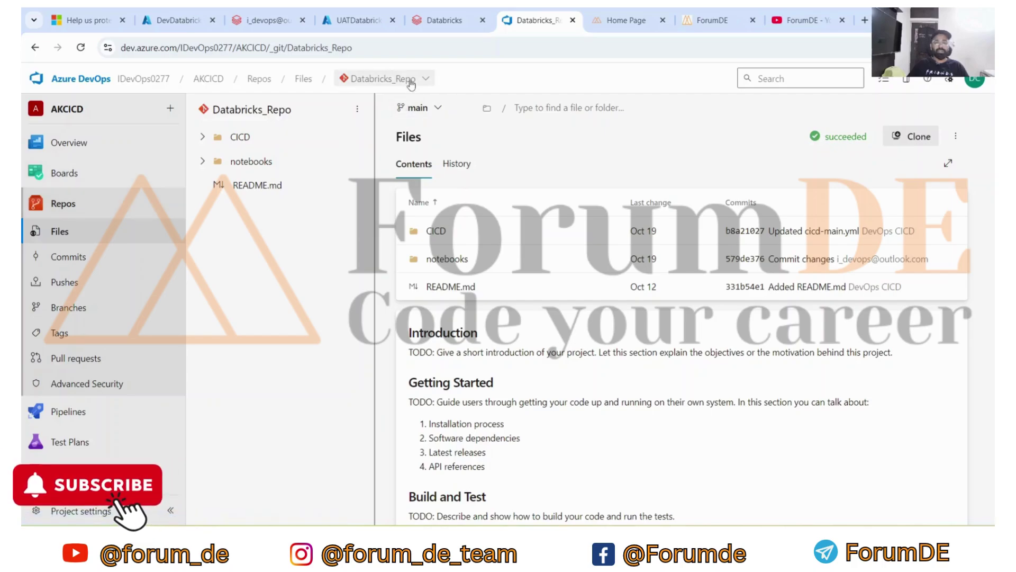
click(411, 81)
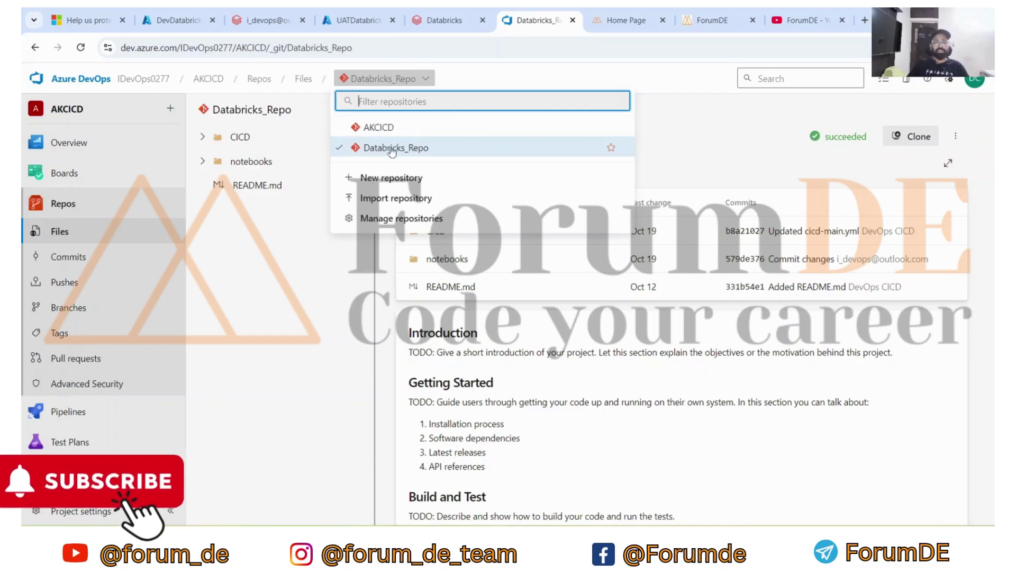
click(371, 178)
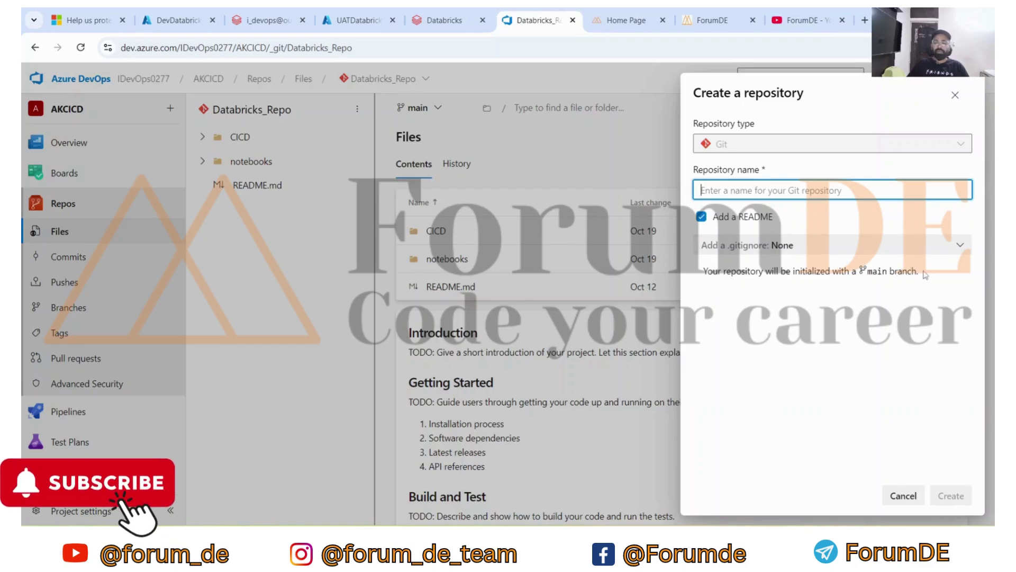
click(904, 494)
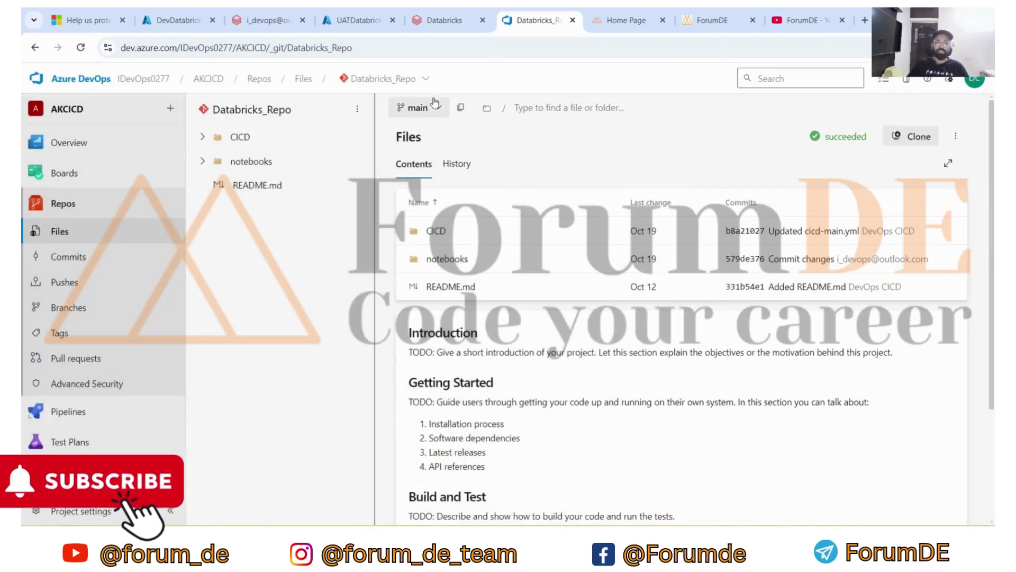
click(434, 105)
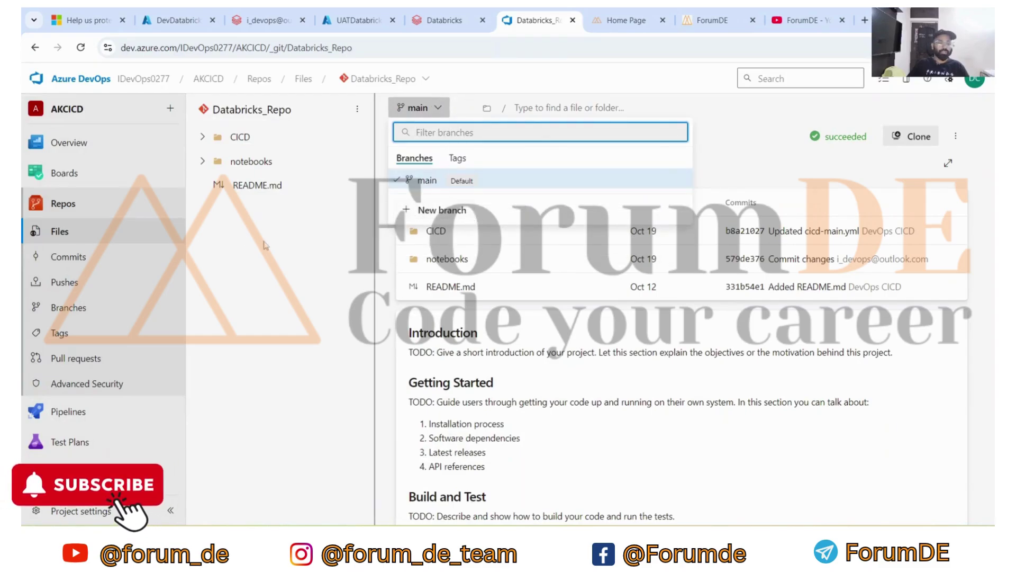
click(109, 184)
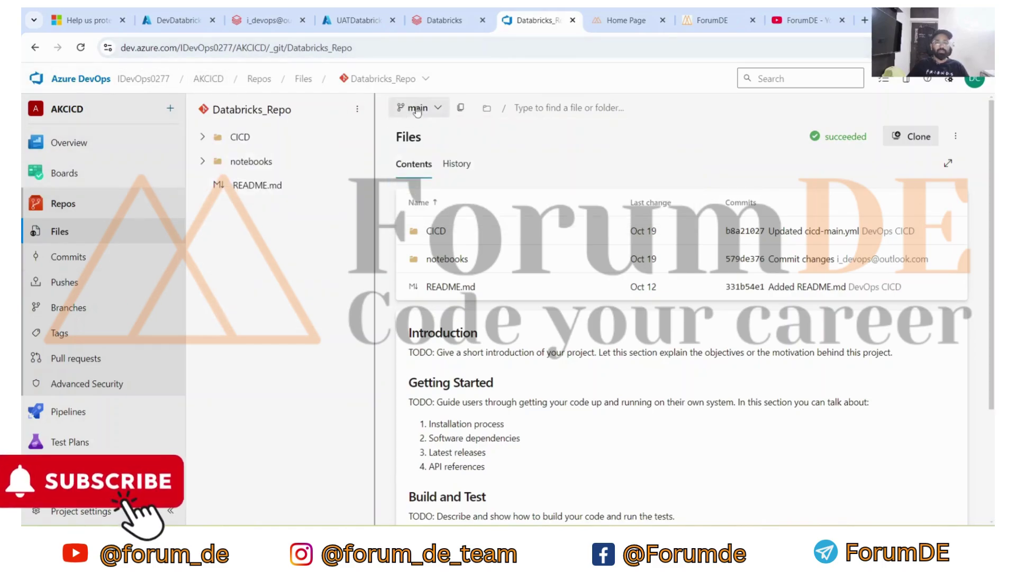
Step: Switch to the dev Databricks workspace and open the user's own folder under Repos (Legacy)
click(254, 20)
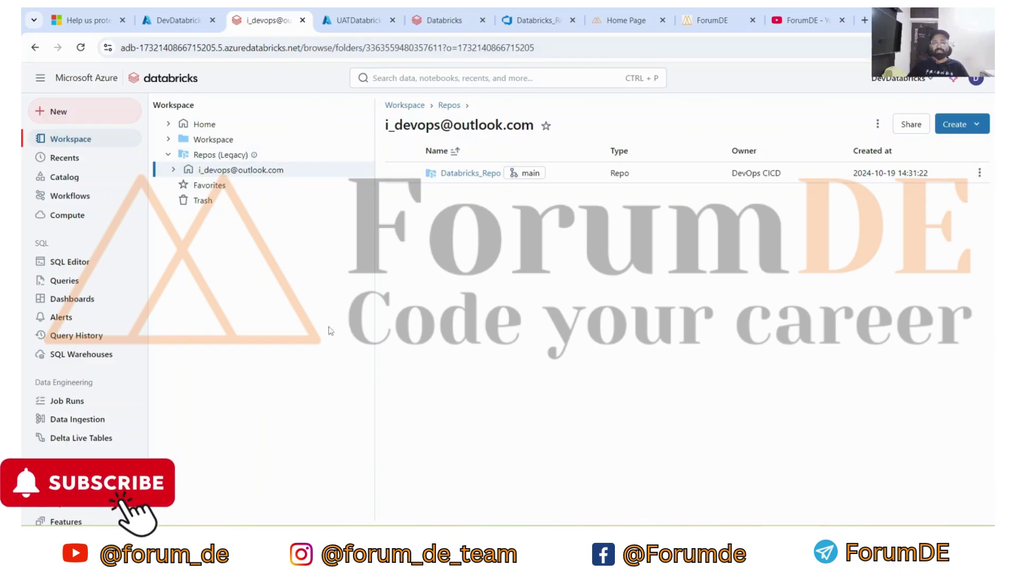
click(80, 144)
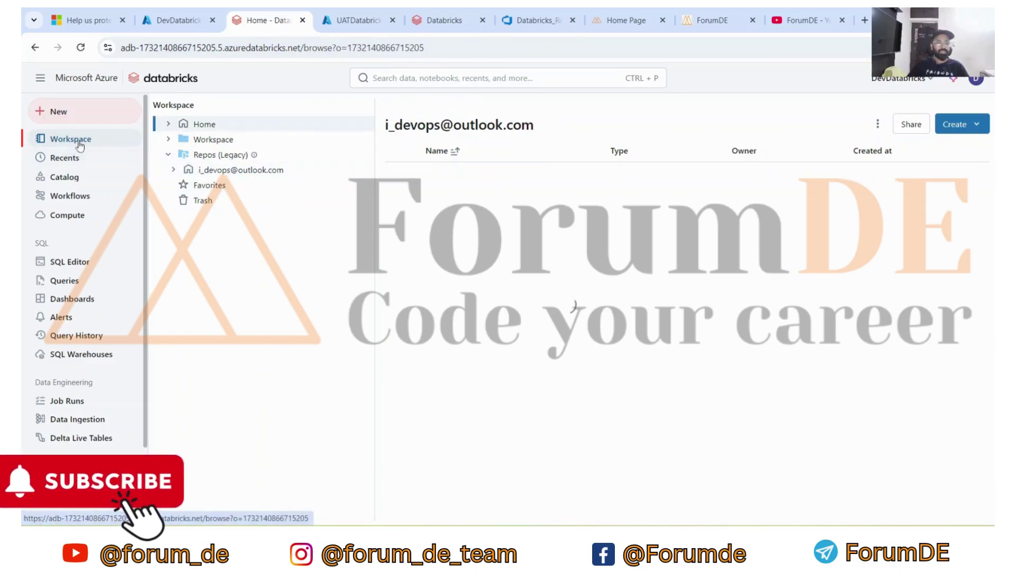
click(170, 154)
click(170, 154)
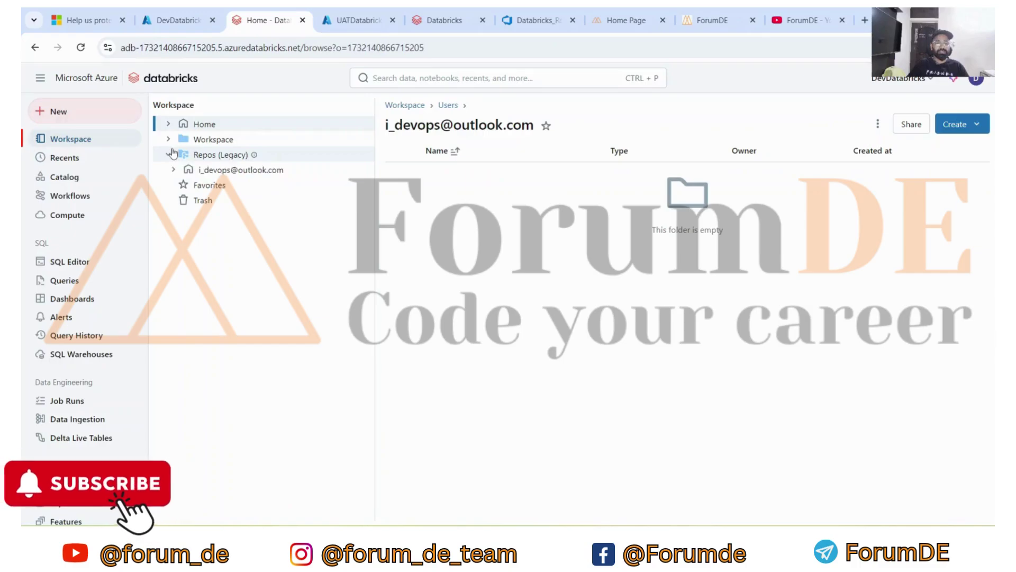
click(203, 175)
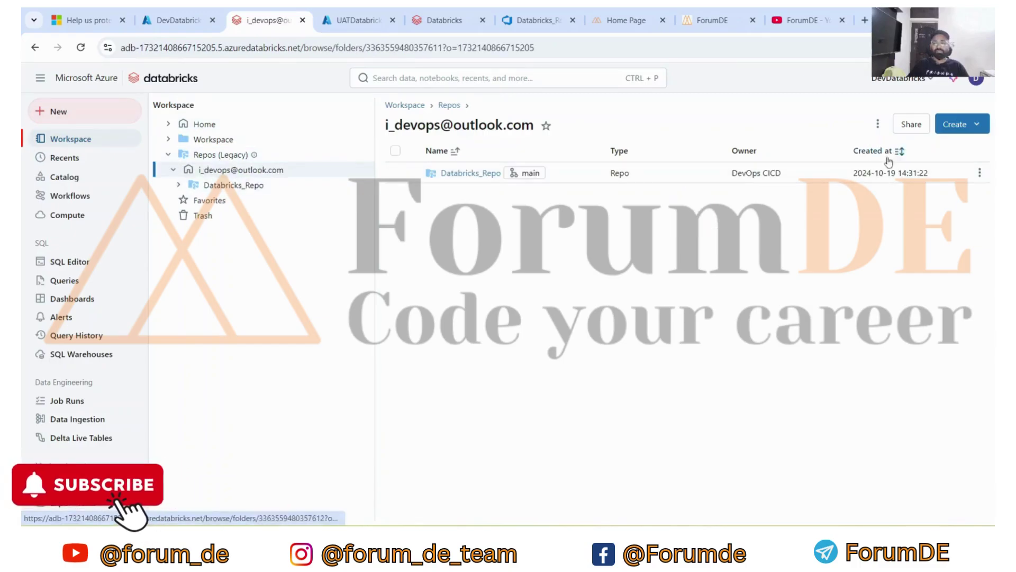
Step: Bring up the Add Repo form for cloning a Git repository into the user's repo folder
click(976, 125)
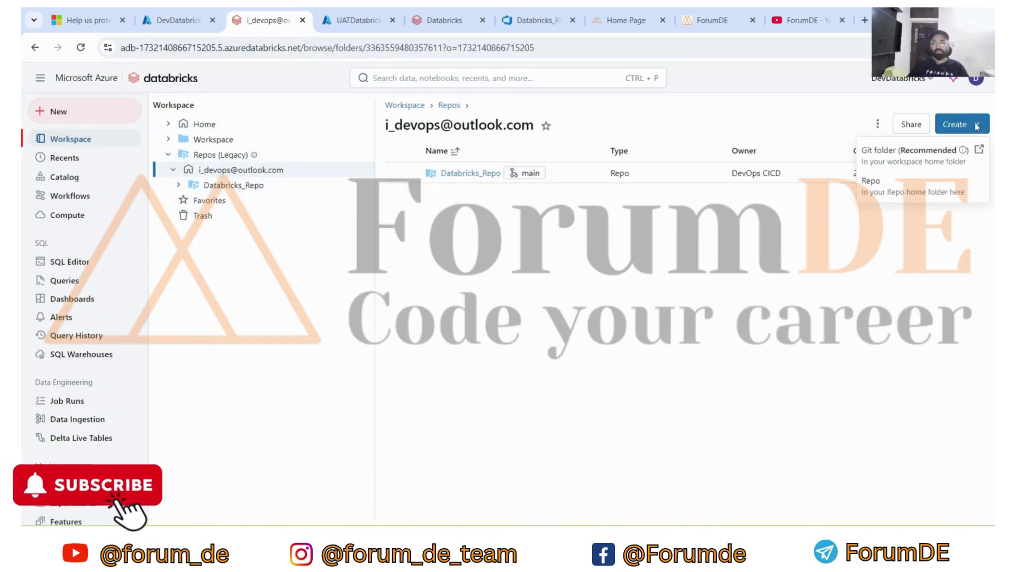
click(879, 187)
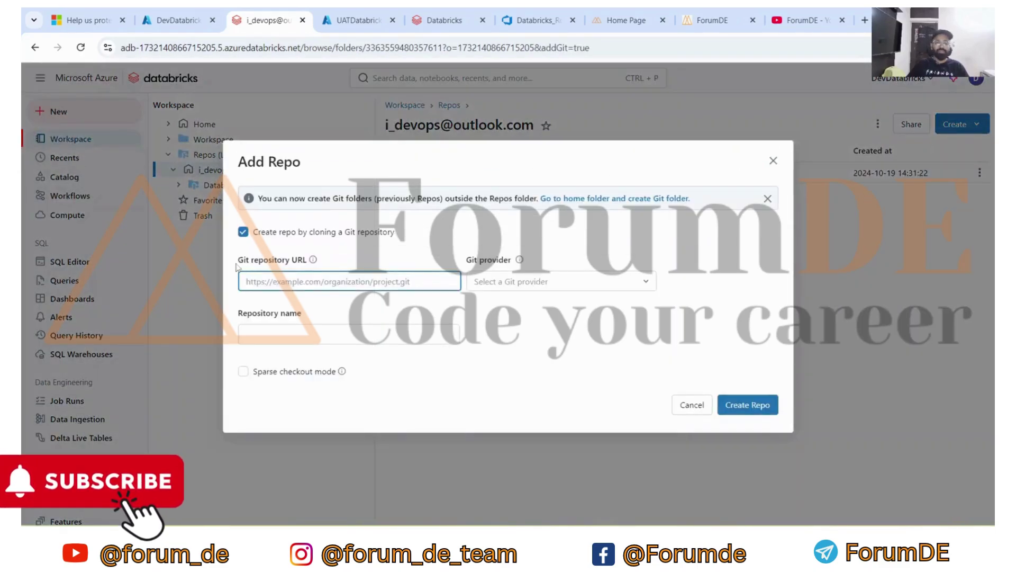
click(698, 405)
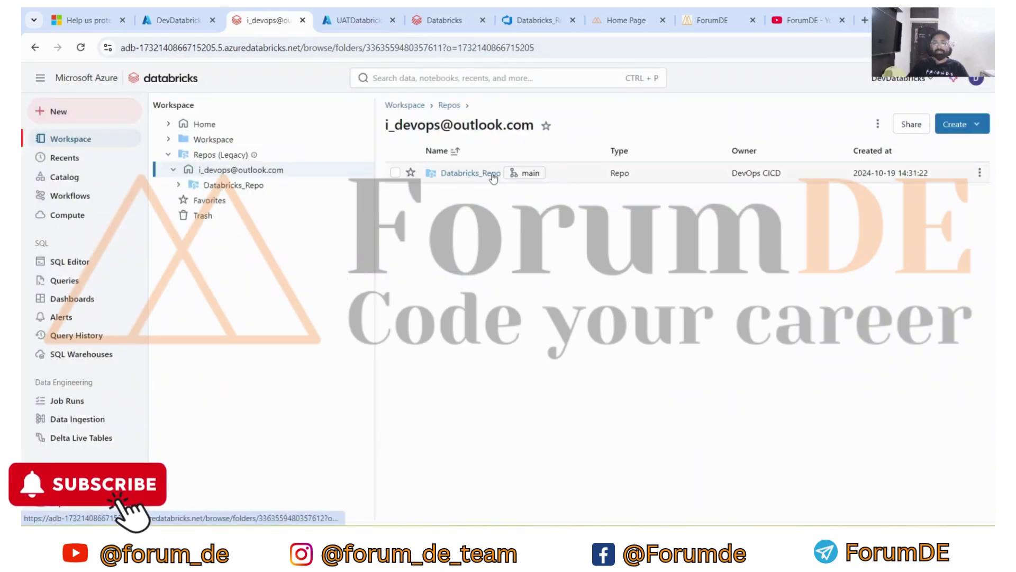
click(968, 124)
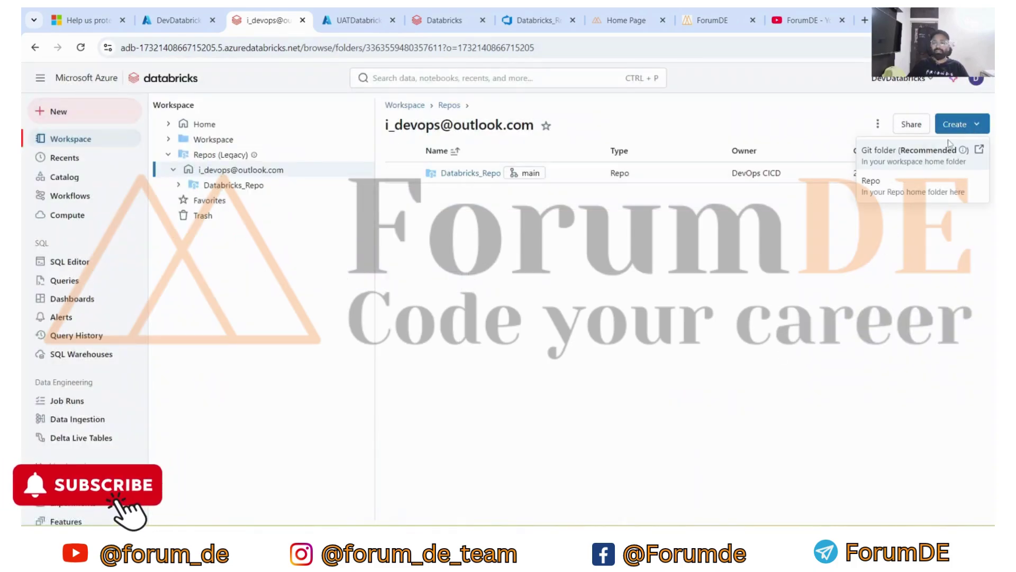
click(887, 192)
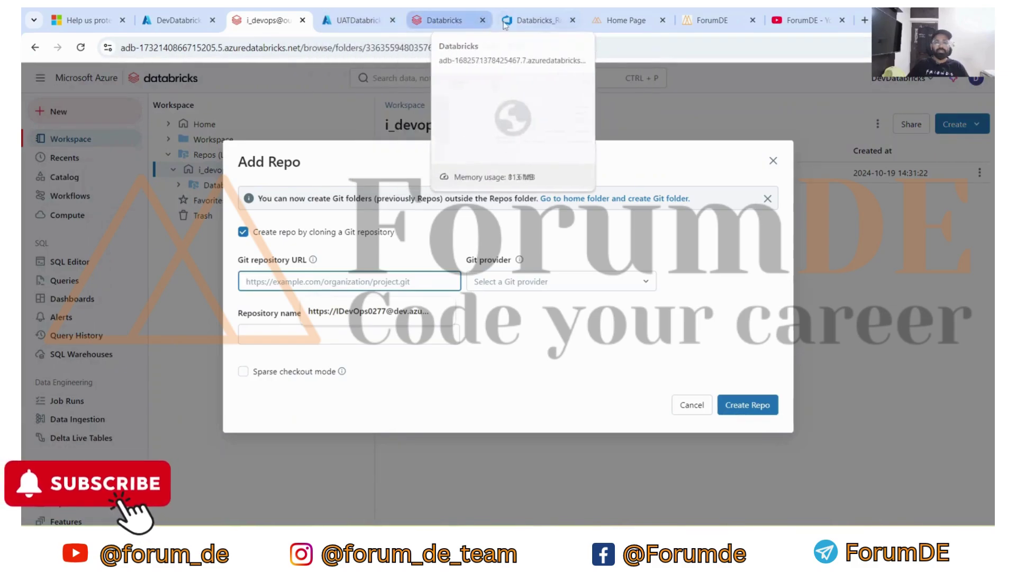
Step: Copy the HTTPS clone URL of Databricks_Repo from Azure DevOps and switch to Databricks
click(520, 22)
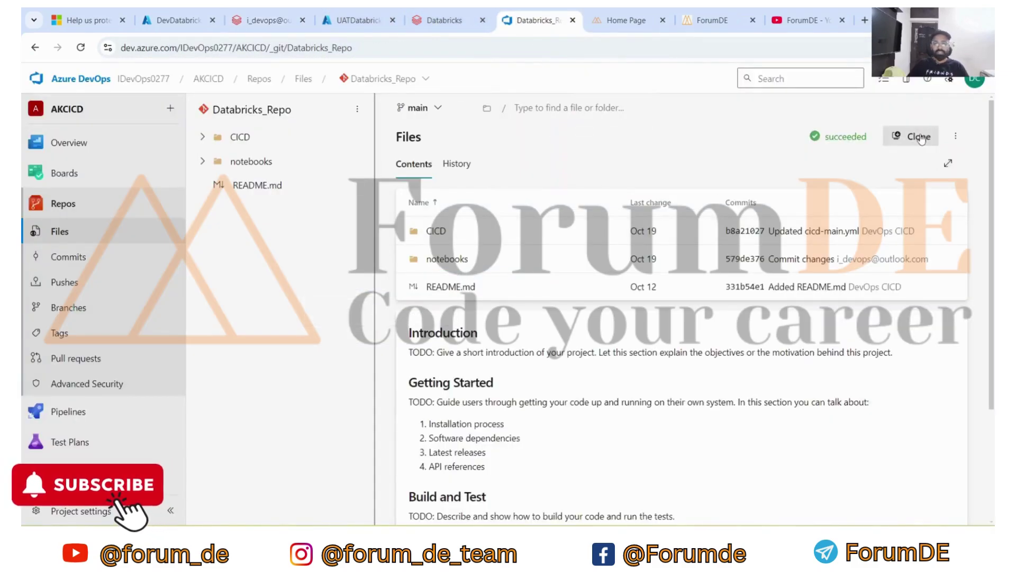
click(916, 138)
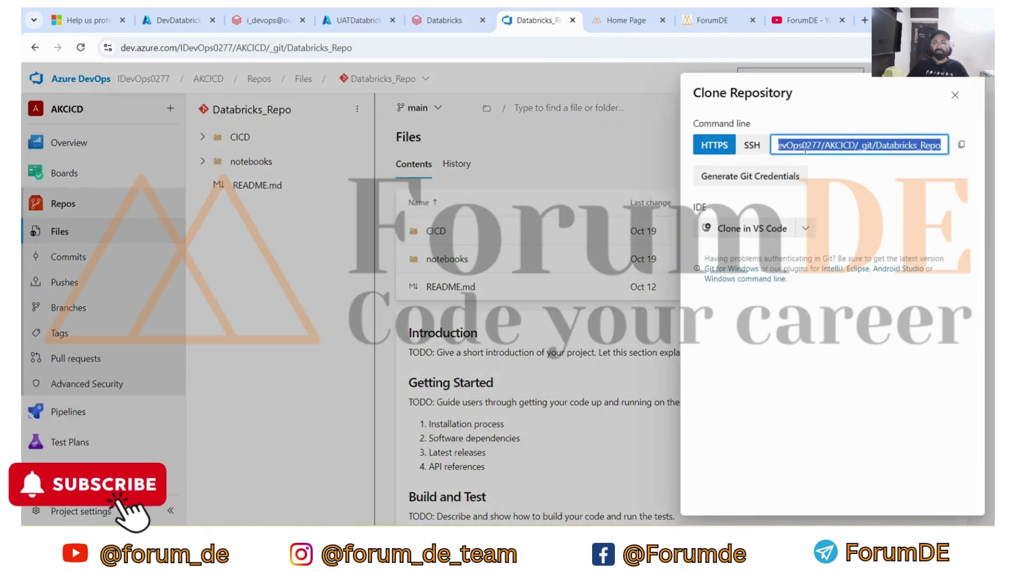
click(961, 144)
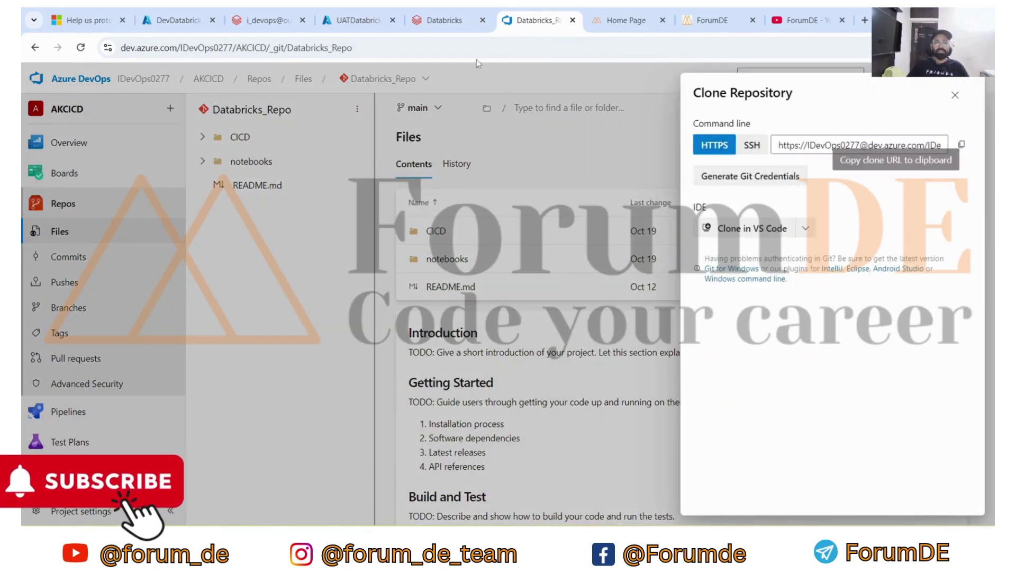
click(444, 20)
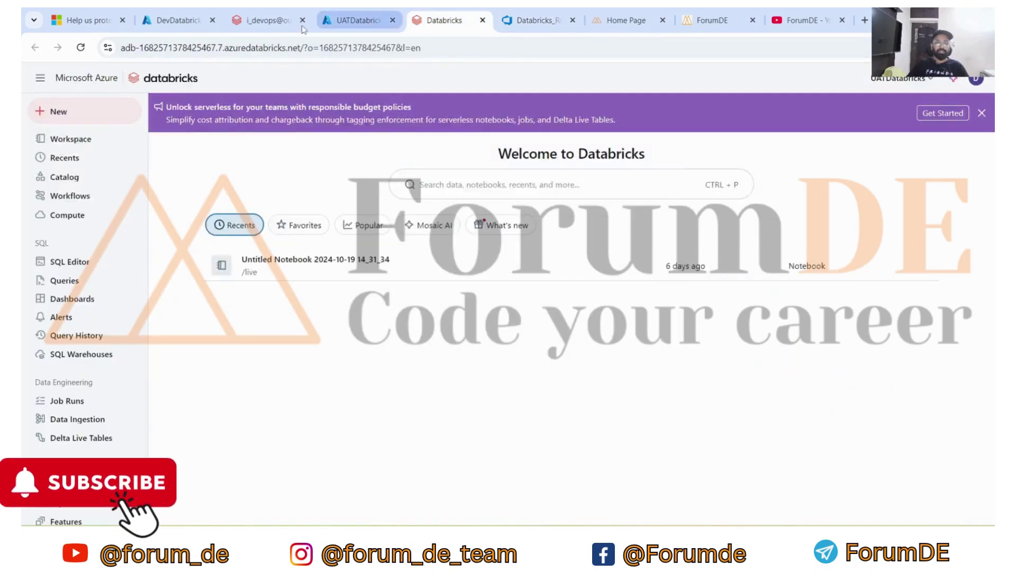
Step: In dev Databricks, fill the Add Repo form with the copied Databricks_Repo clone URL, review the repository name, and cancel without creating it
click(303, 26)
click(354, 287)
key(ctrl+v)
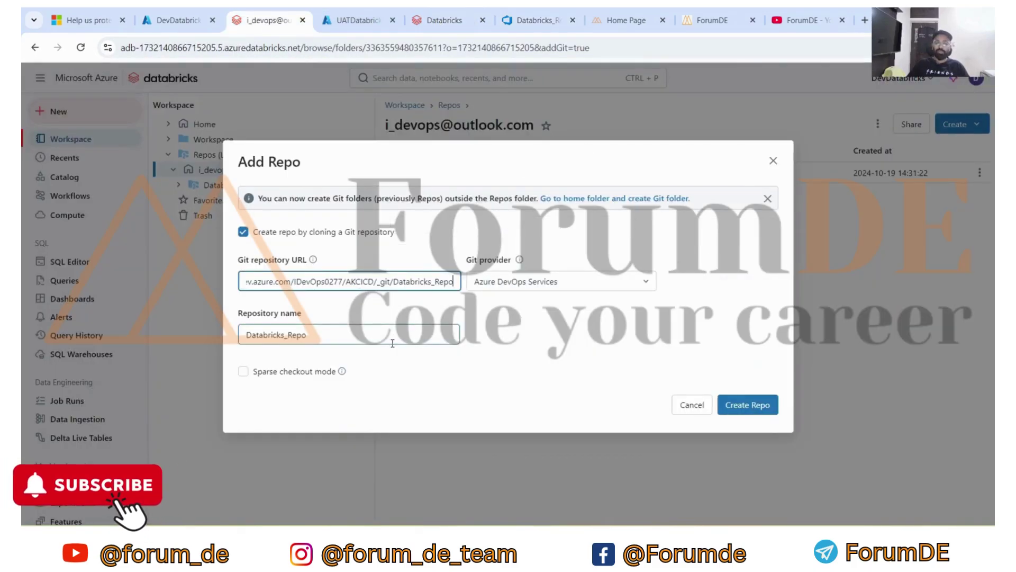
click(365, 335)
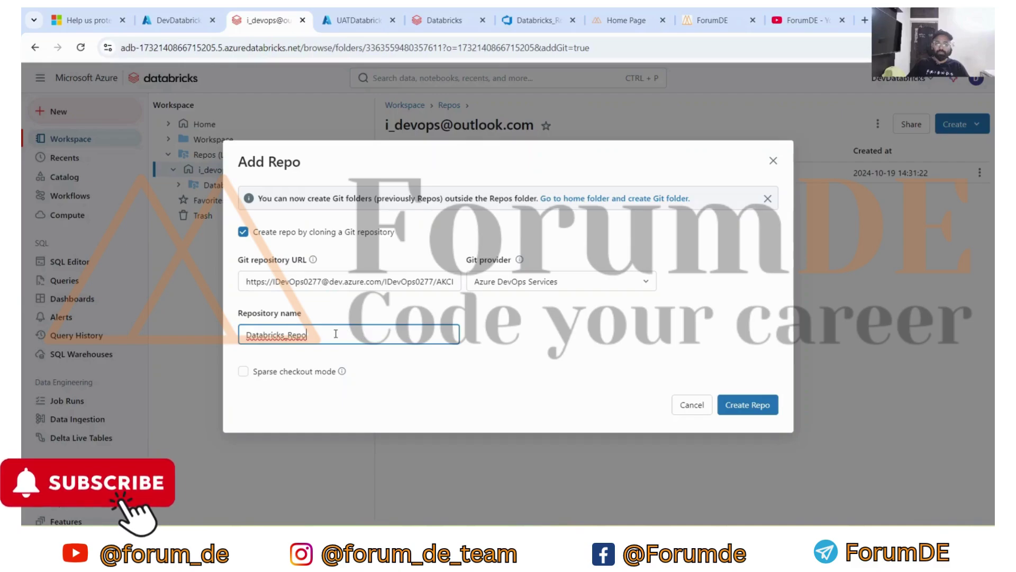
drag(335, 334, 236, 336)
click(612, 327)
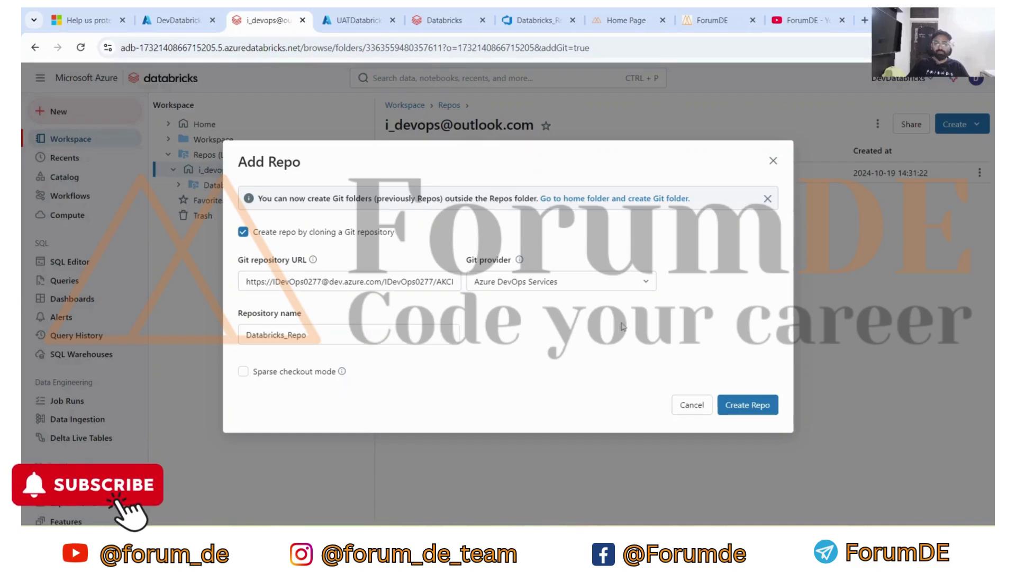
click(691, 404)
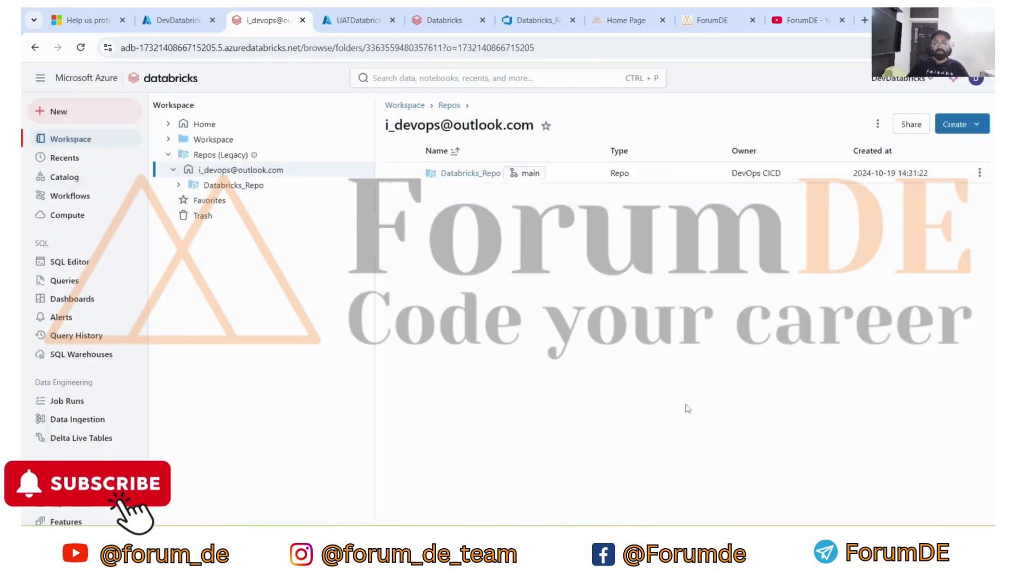
Step: Open Databricks_Repo in dev Databricks and compare its folders with the repository's files in Azure DevOps
click(463, 174)
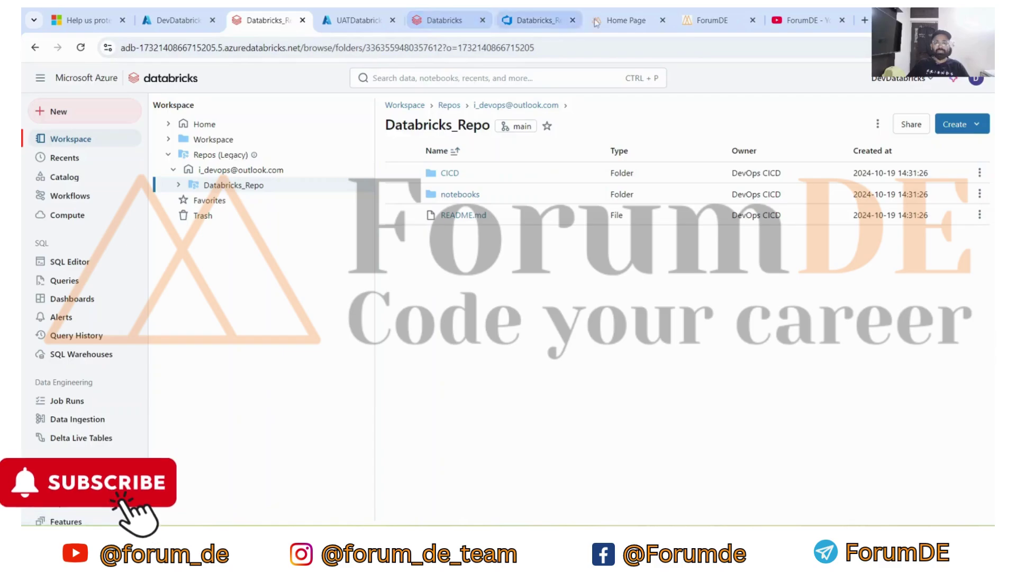
click(359, 22)
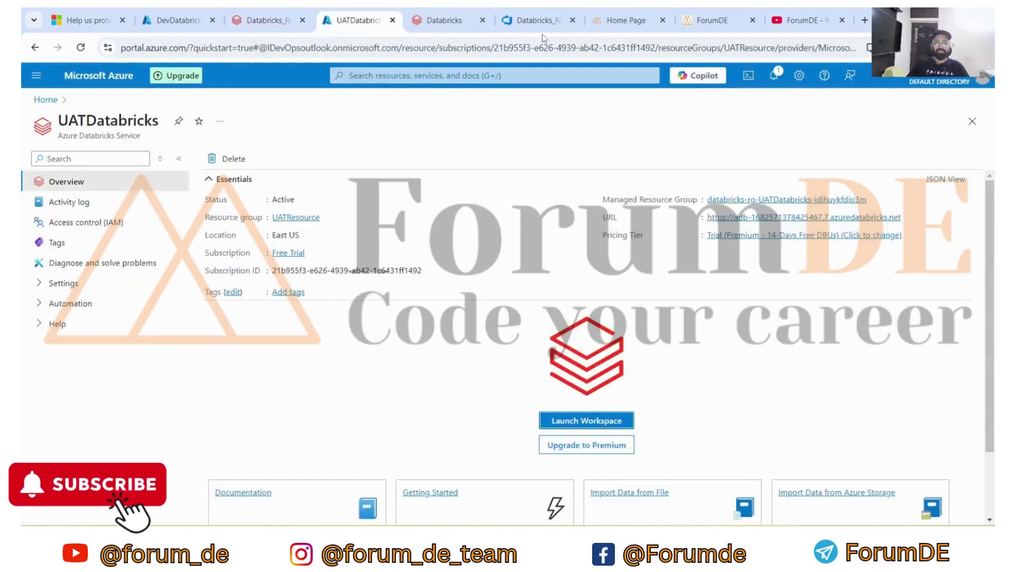
click(531, 21)
click(955, 95)
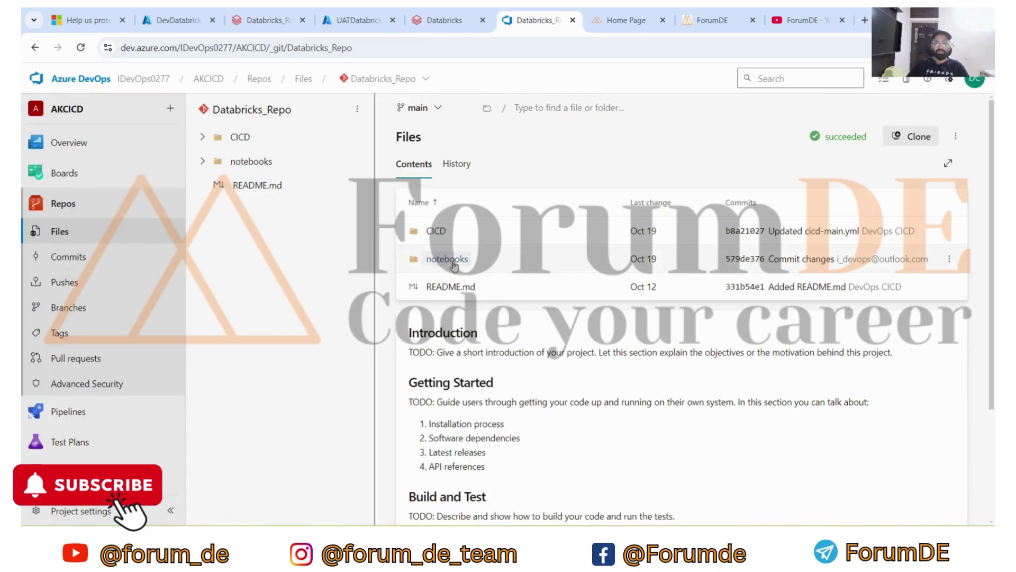
Step: Back in dev Databricks, review the branch creation form for Databricks_Repo without creating a branch
click(310, 18)
click(517, 127)
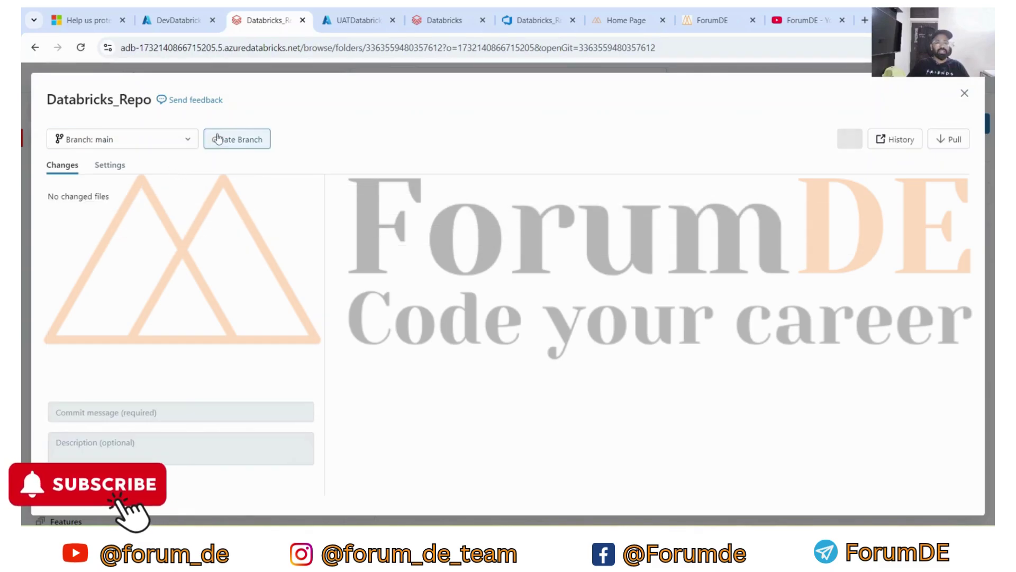
click(226, 142)
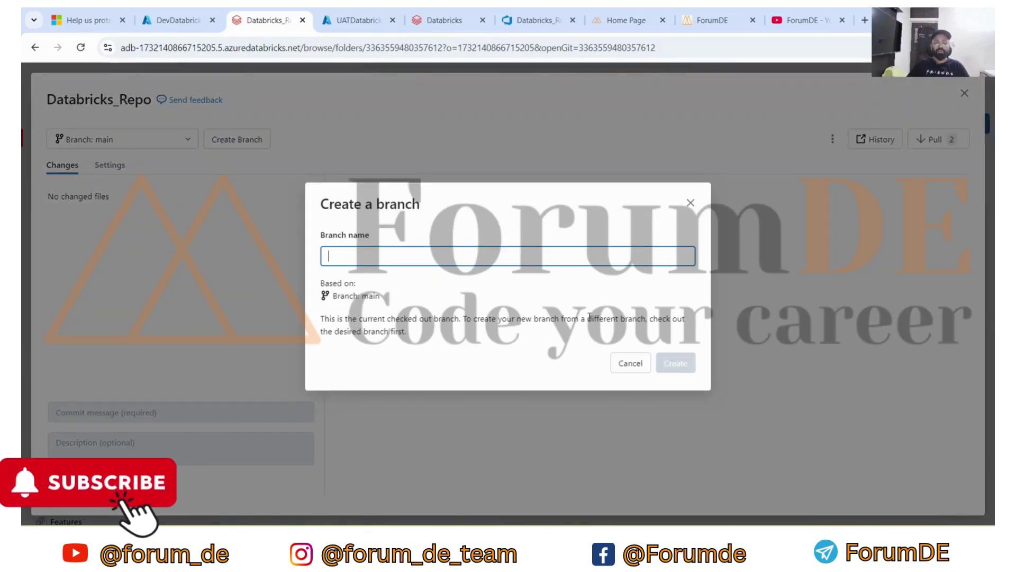
click(623, 363)
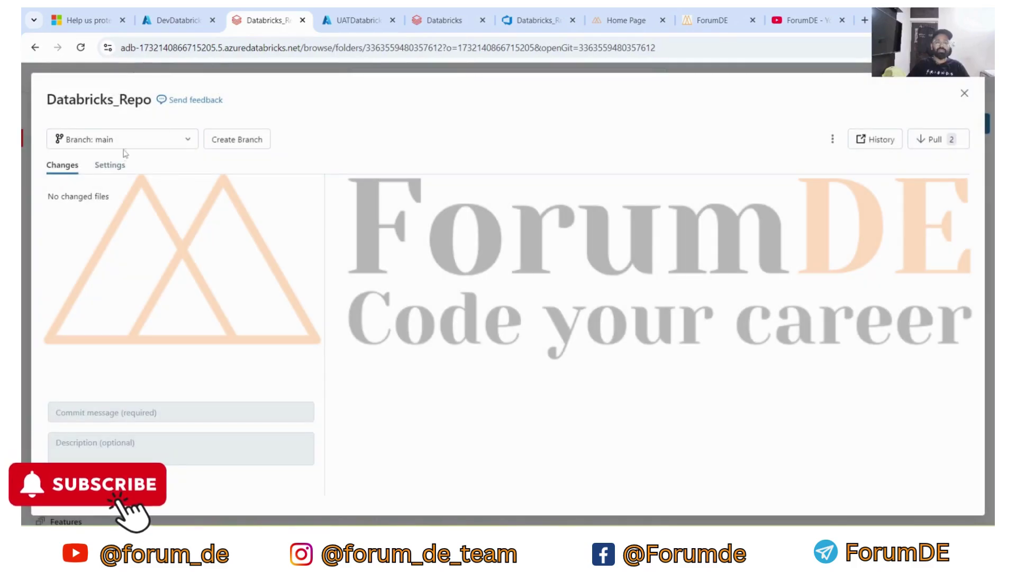
Step: Switch to Azure DevOps and create the branch feature_001_26_10_2024 in Databricks_Repo, based on main, with no linked work items
click(442, 21)
click(351, 22)
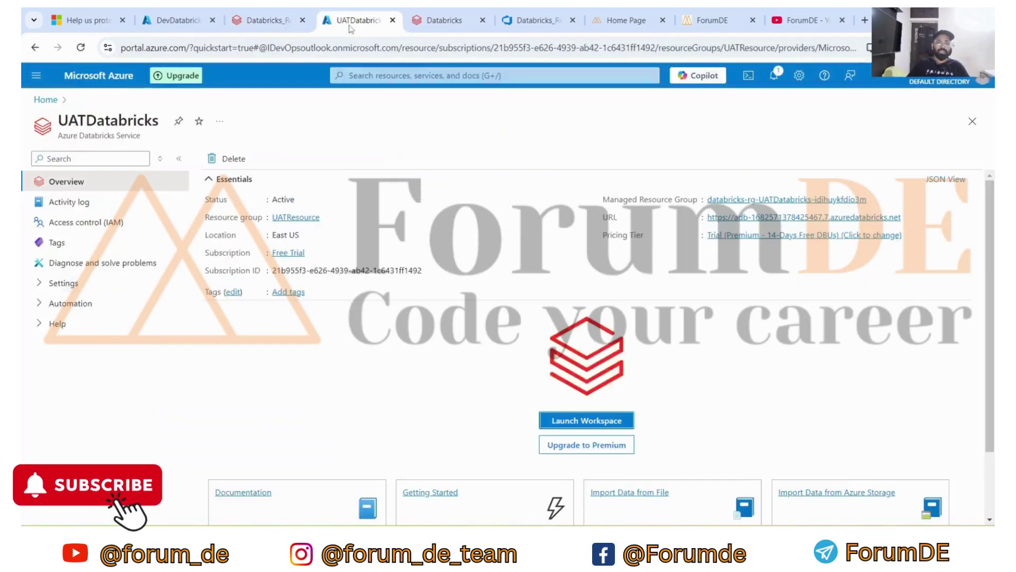
click(522, 23)
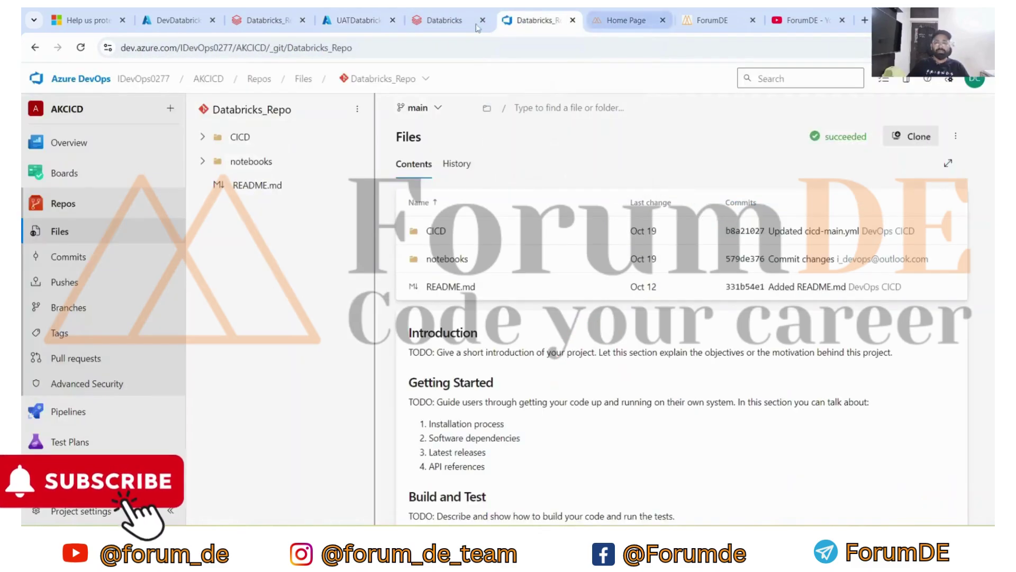
click(438, 110)
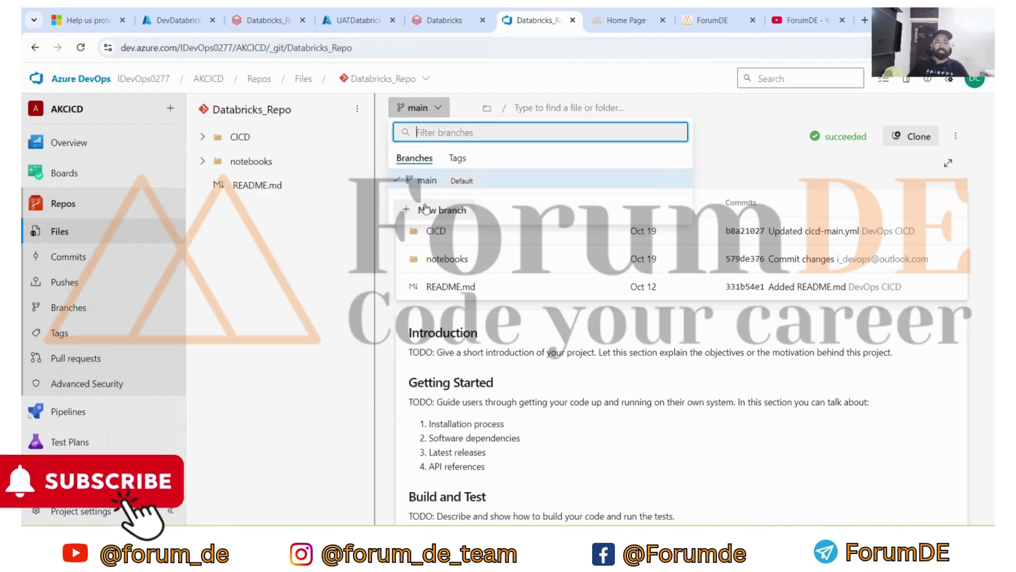
click(426, 209)
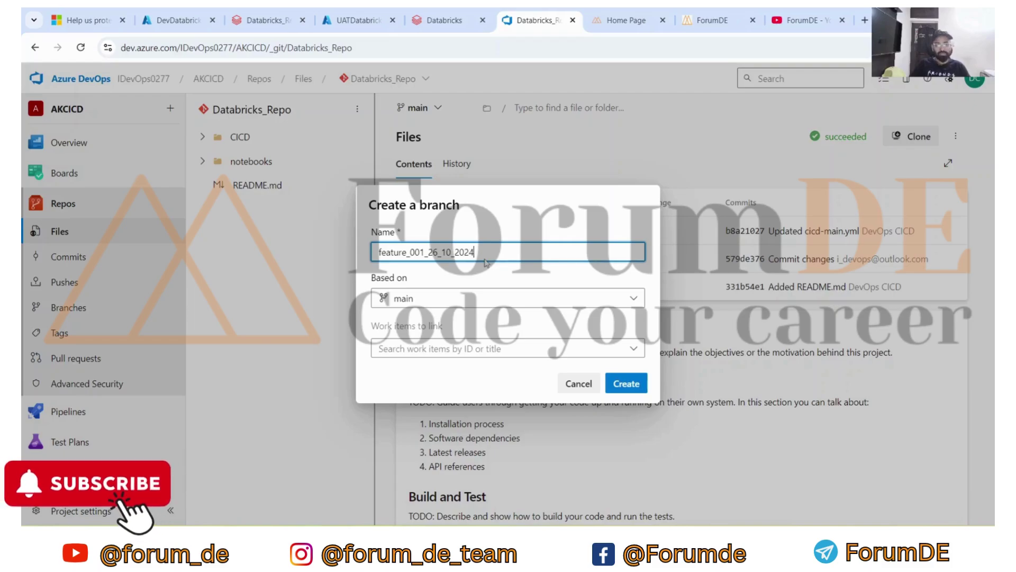
click(632, 347)
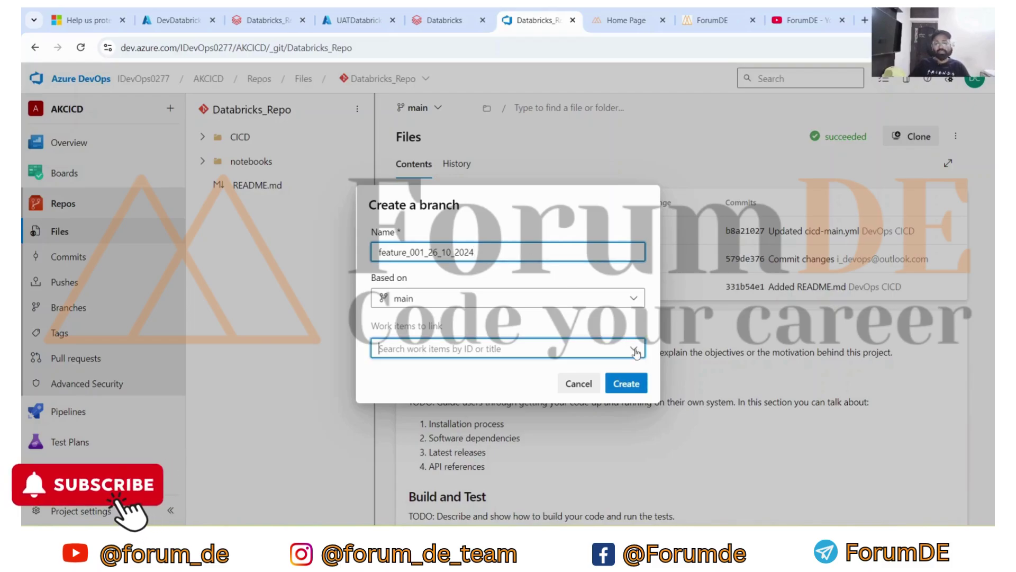
click(548, 322)
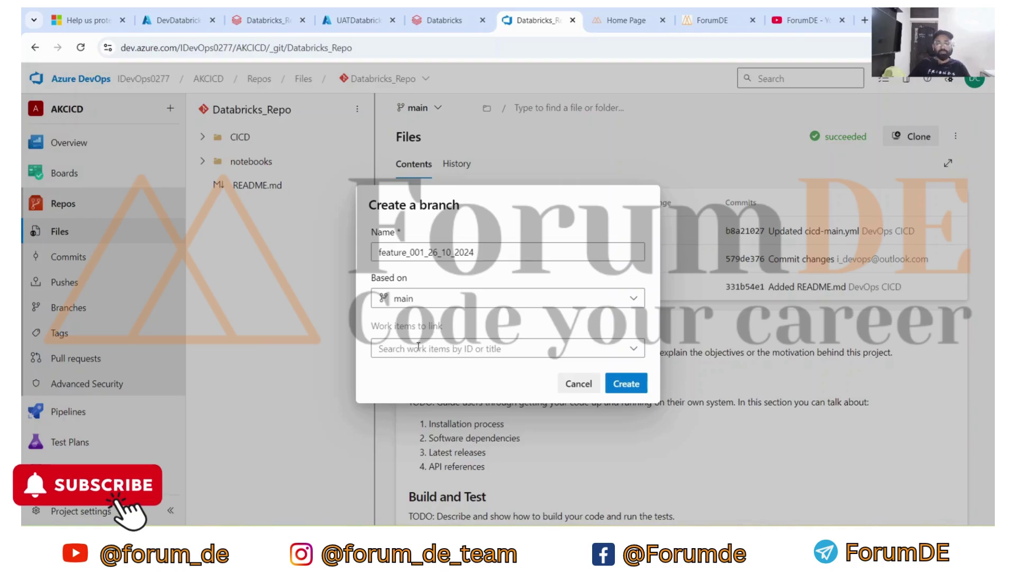
click(626, 383)
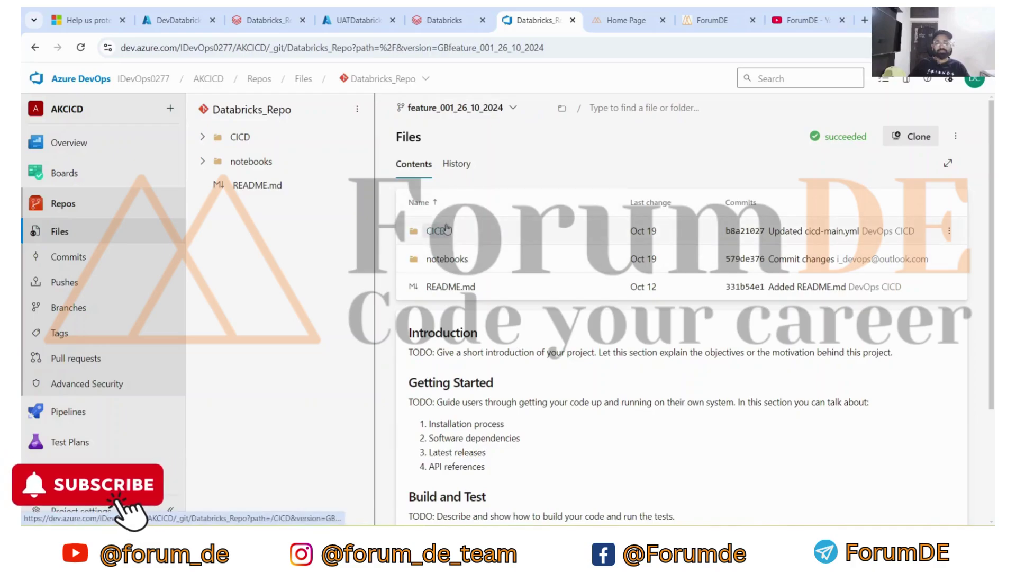
Step: Switch to dev Databricks and check out the branch feature_001_26_10_2024 for Databricks_Repo
click(264, 20)
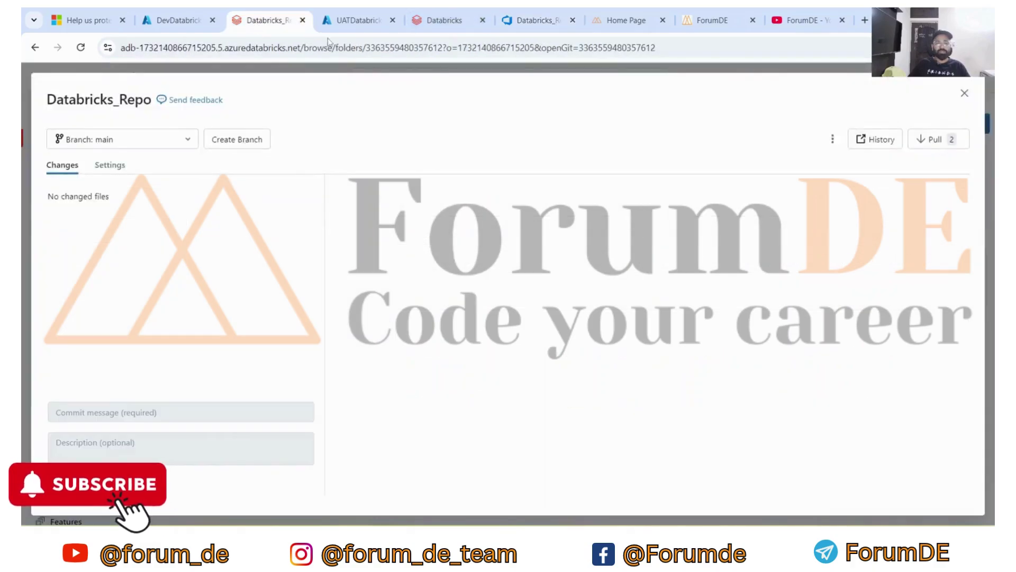
click(964, 93)
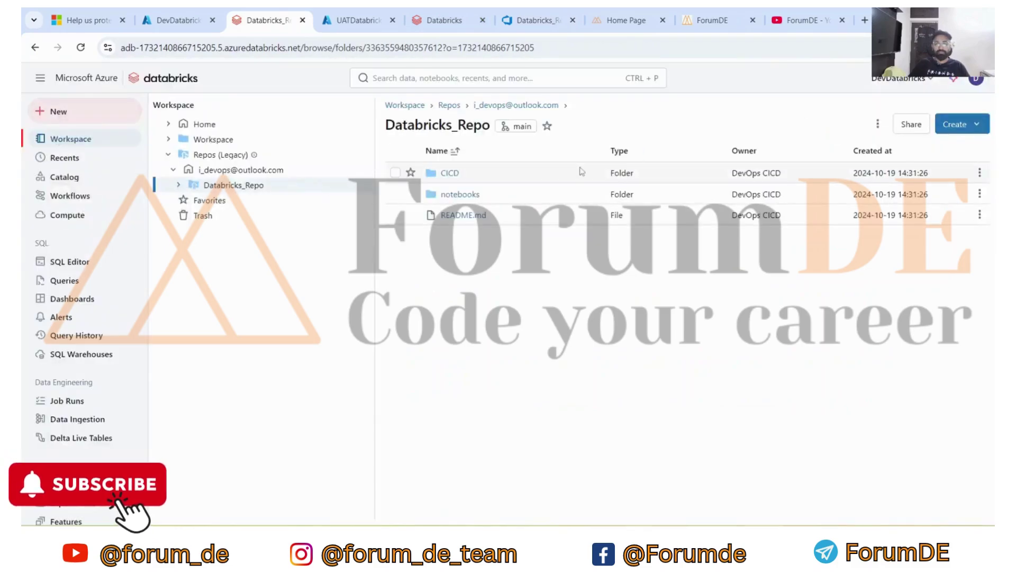
click(526, 129)
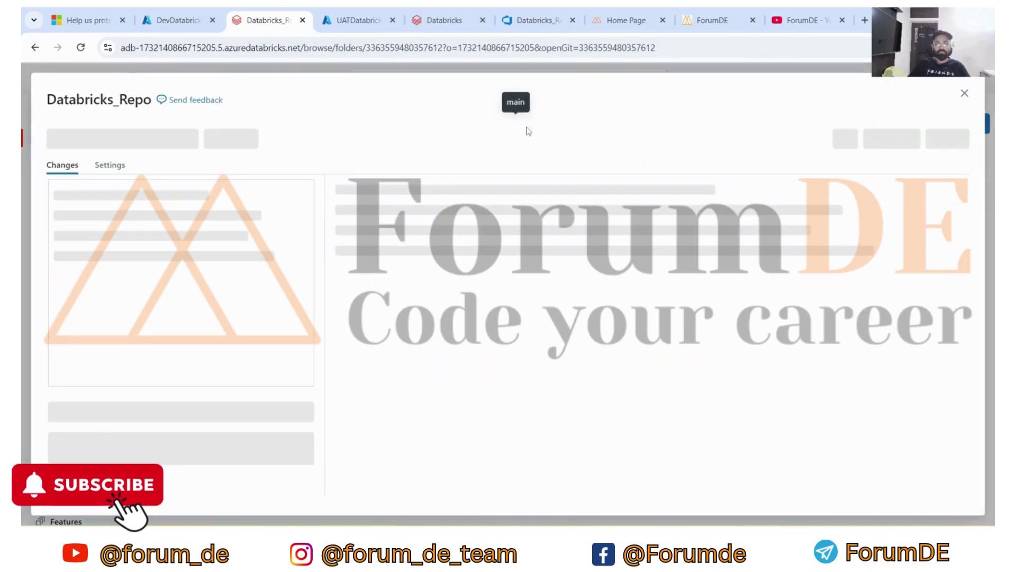
click(164, 142)
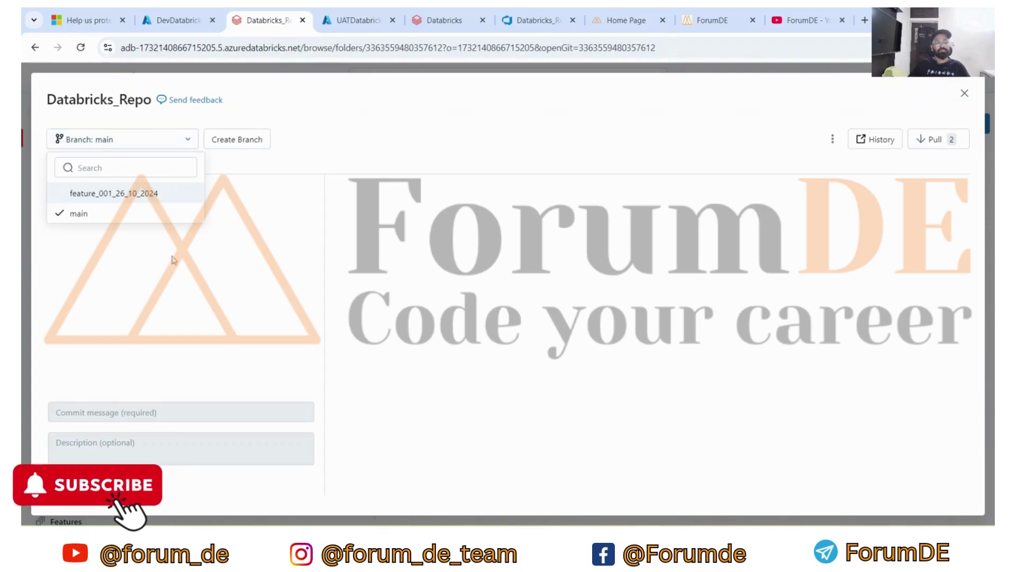
click(96, 194)
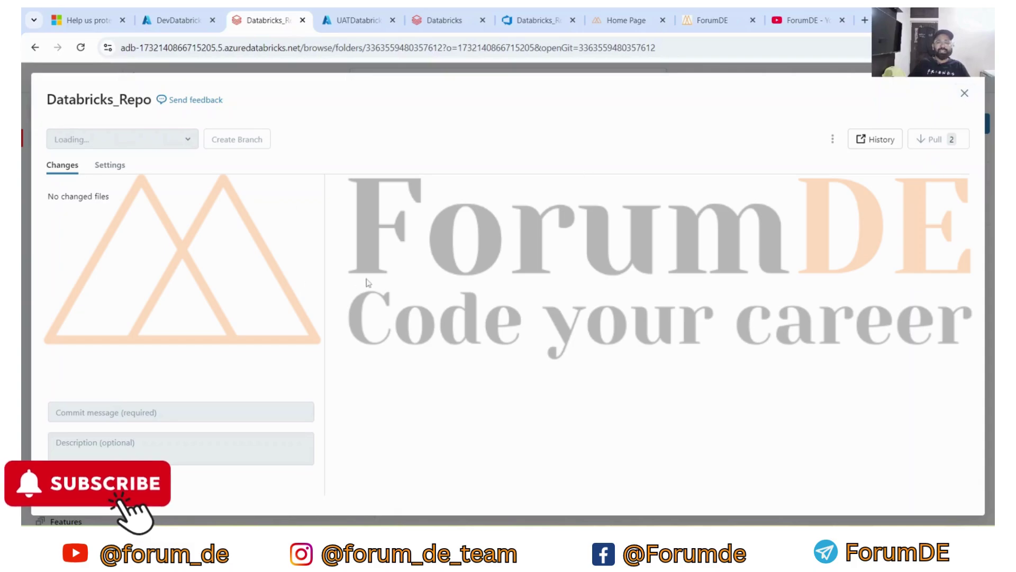
click(964, 94)
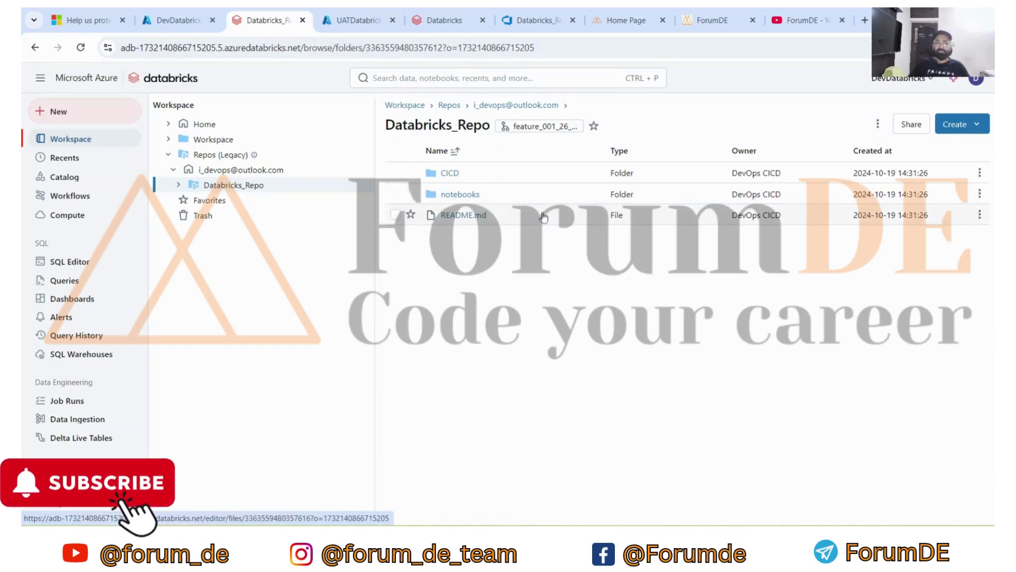
Step: Create a new notebook in the notebooks folder of Databricks_Repo and dismiss its trial banner
click(171, 140)
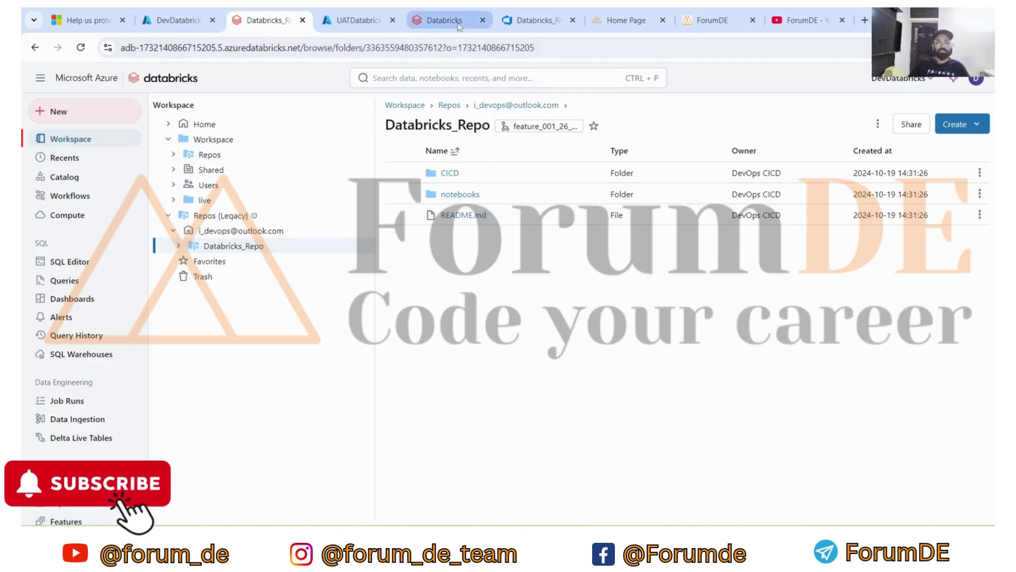
click(460, 196)
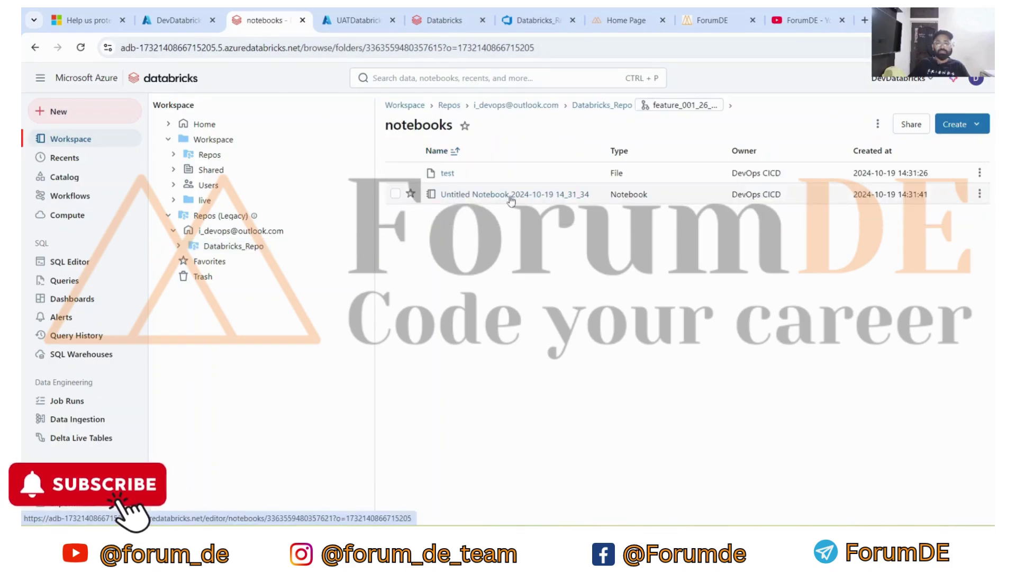
click(958, 124)
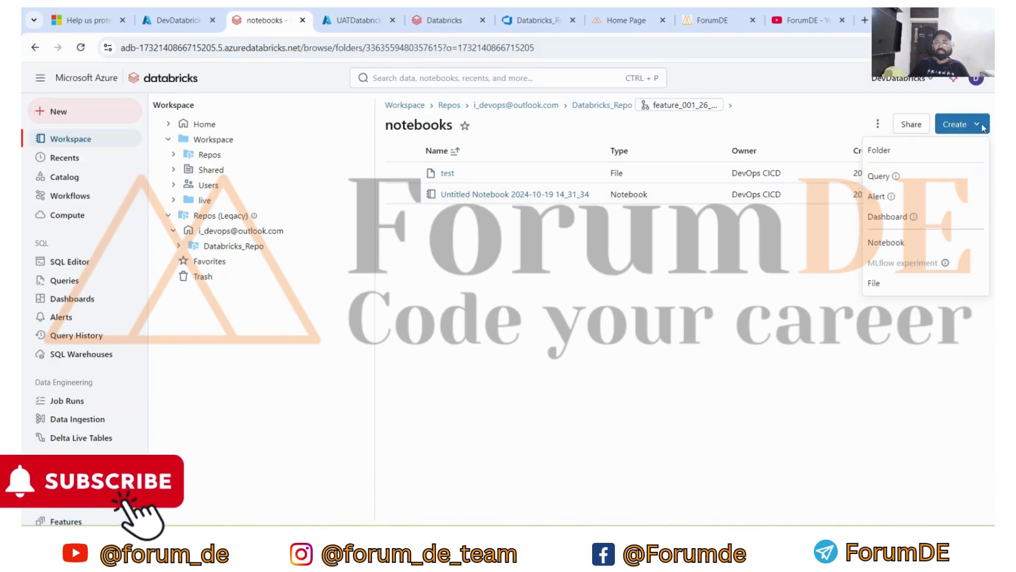
click(887, 244)
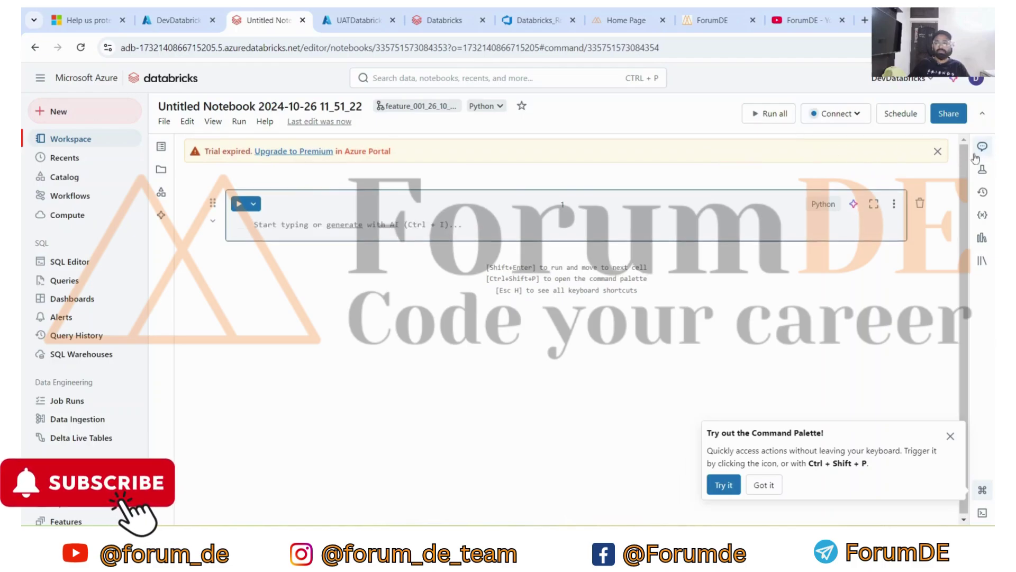
click(936, 152)
click(294, 196)
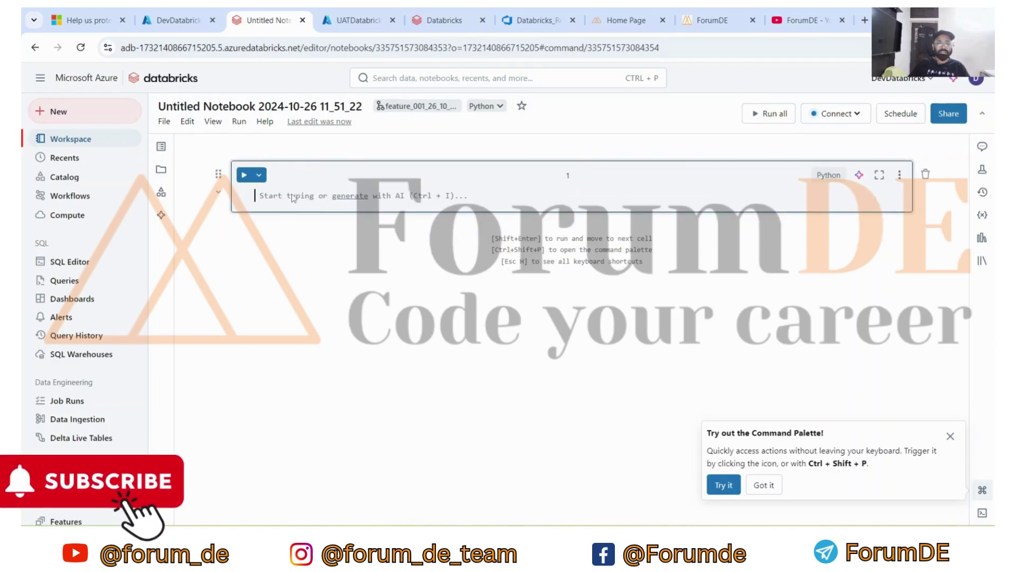
text(Pr)
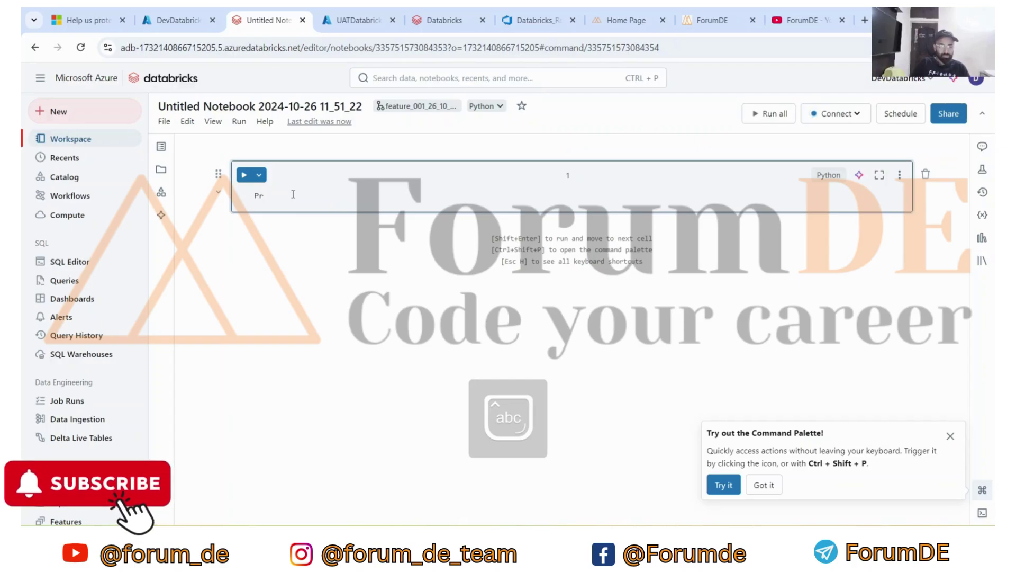
text(int()
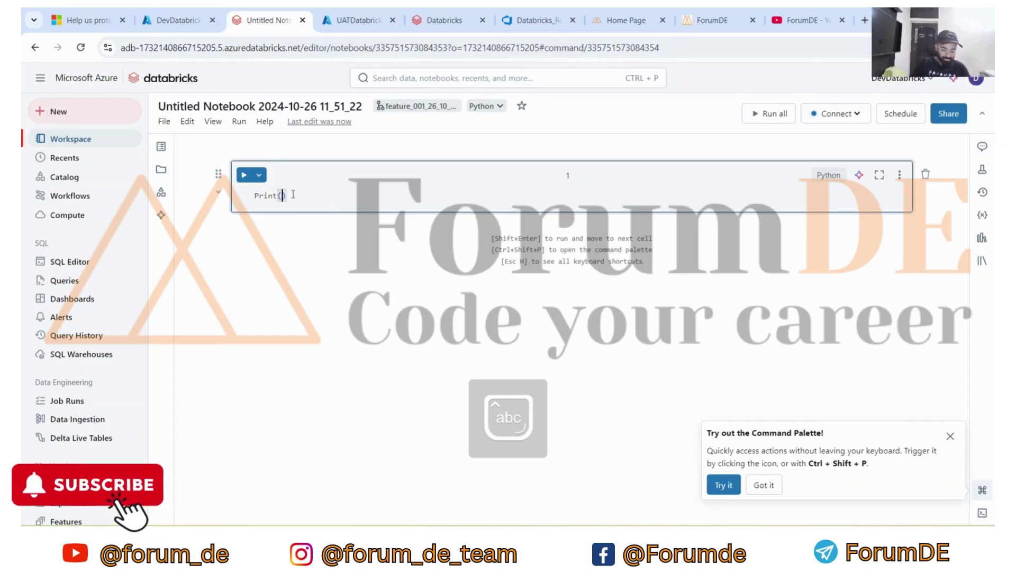
key(BackSpace)
key(BackSpace)
key(BackSpace)
key(BackSpace)
key(BackSpace)
key(BackSpace)
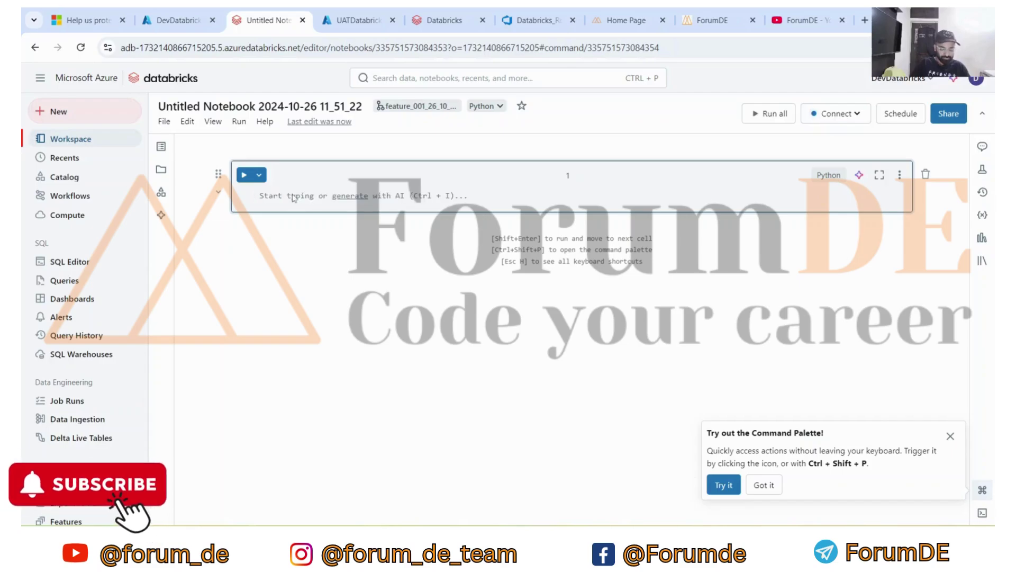
Step: Enter the code print('ak11') in the new notebook's first cell
text(prin)
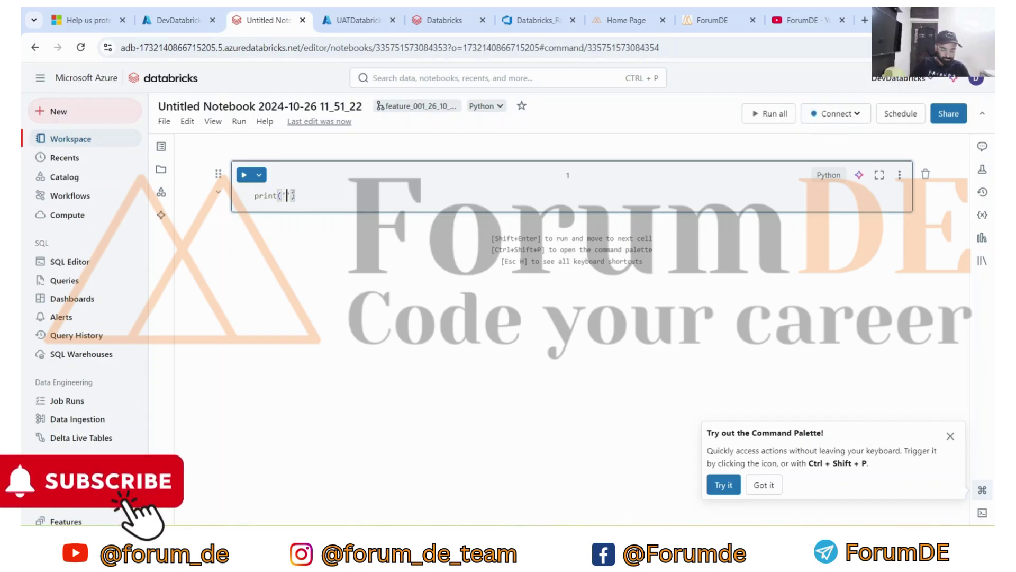
text(t('ak11)
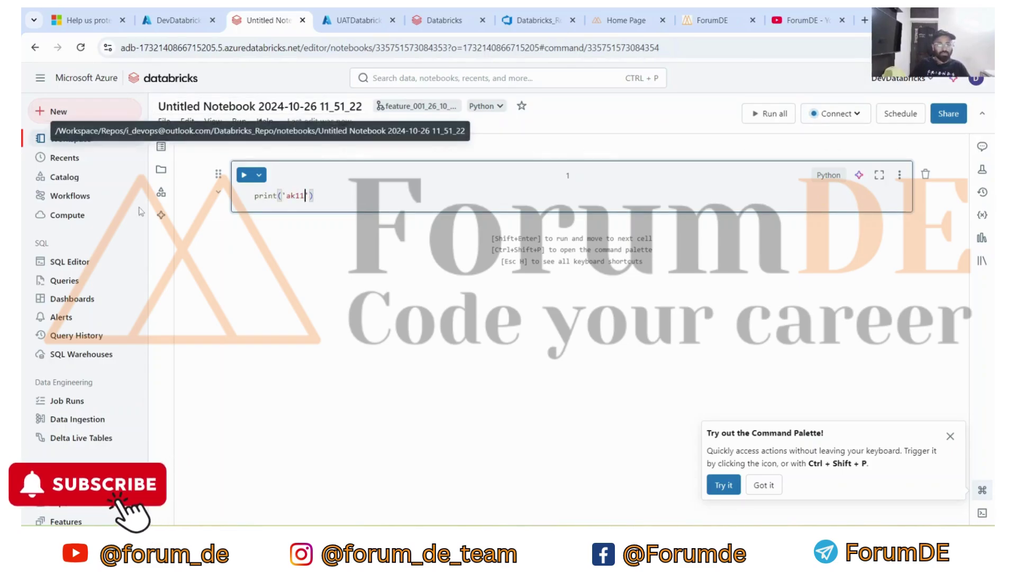
Step: Leave the notebook and return to the user's own folder under Repos (Legacy)
click(76, 141)
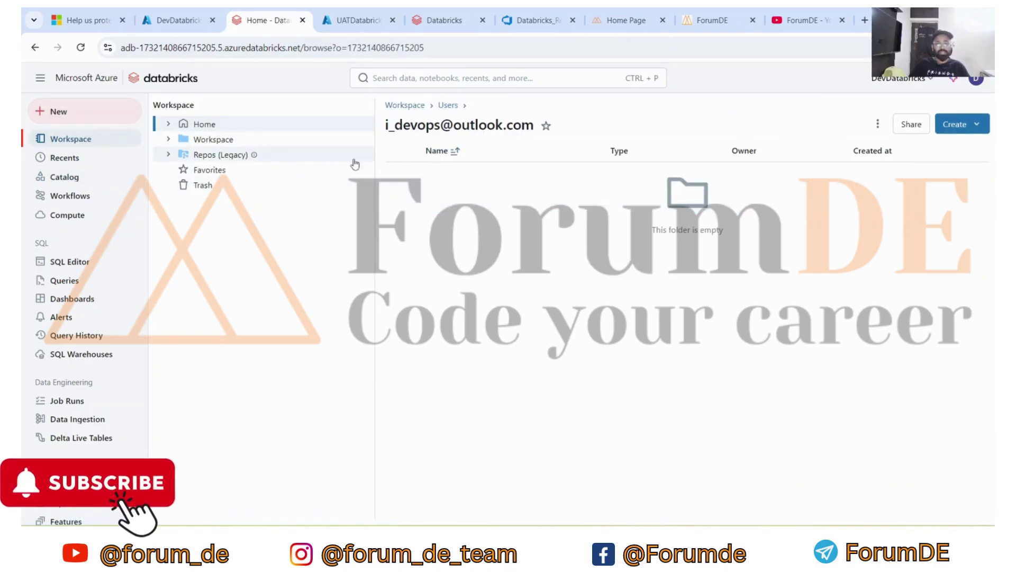
click(195, 155)
click(455, 173)
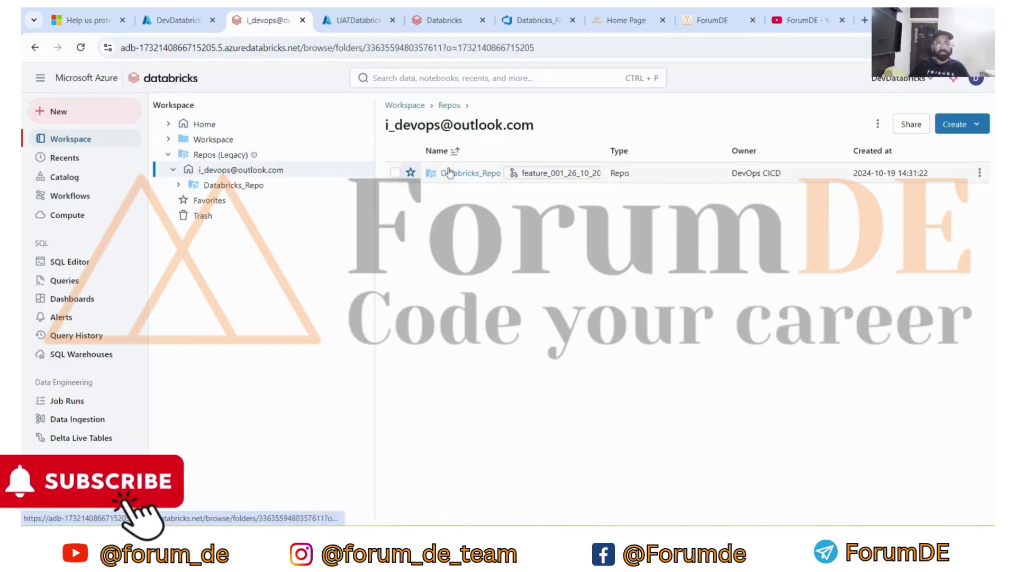
Step: Compare the notebooks folder of Databricks_Repo in dev Databricks with the notebooks folder on the feature branch in Azure DevOps
click(468, 174)
click(458, 194)
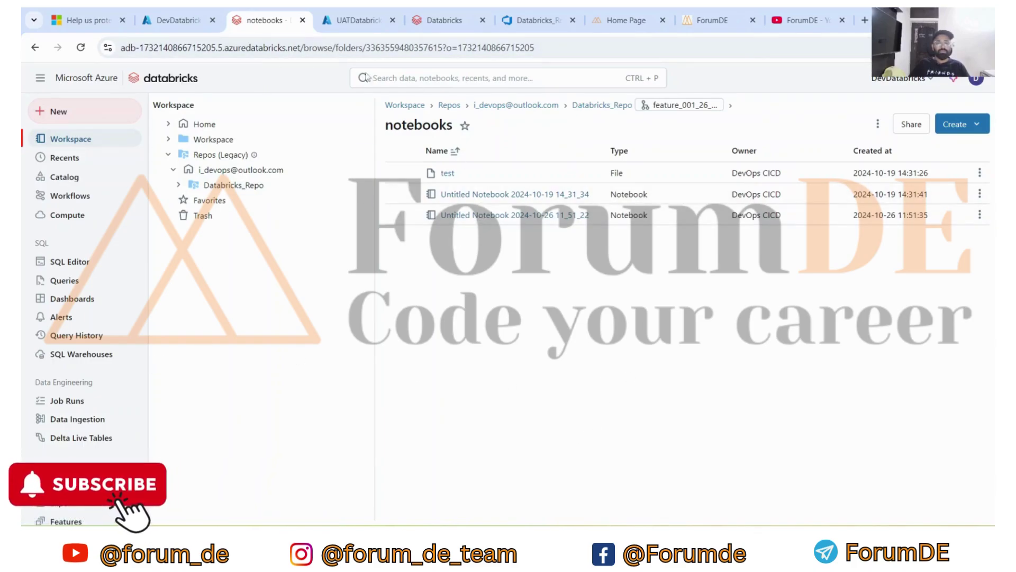
click(444, 21)
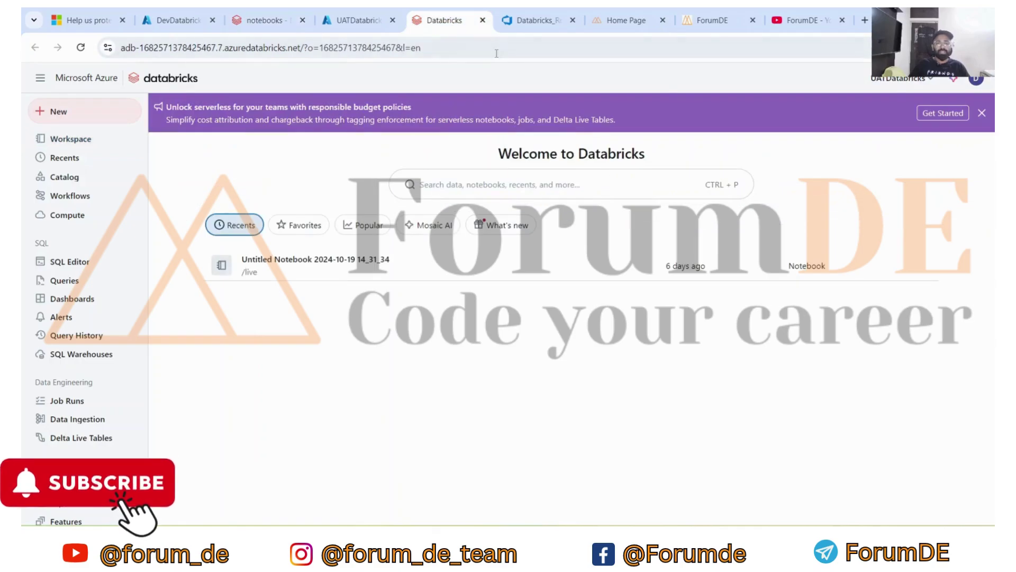
click(533, 19)
click(446, 260)
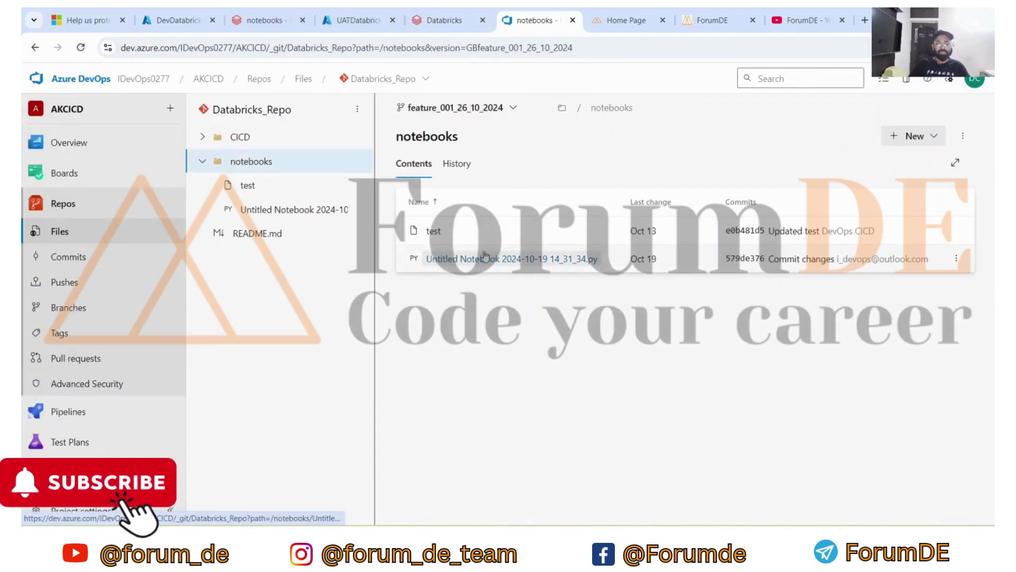
Step: Switch back to dev Databricks and commit and push the new notebook to the feature branch with the message "Push changes"
click(263, 20)
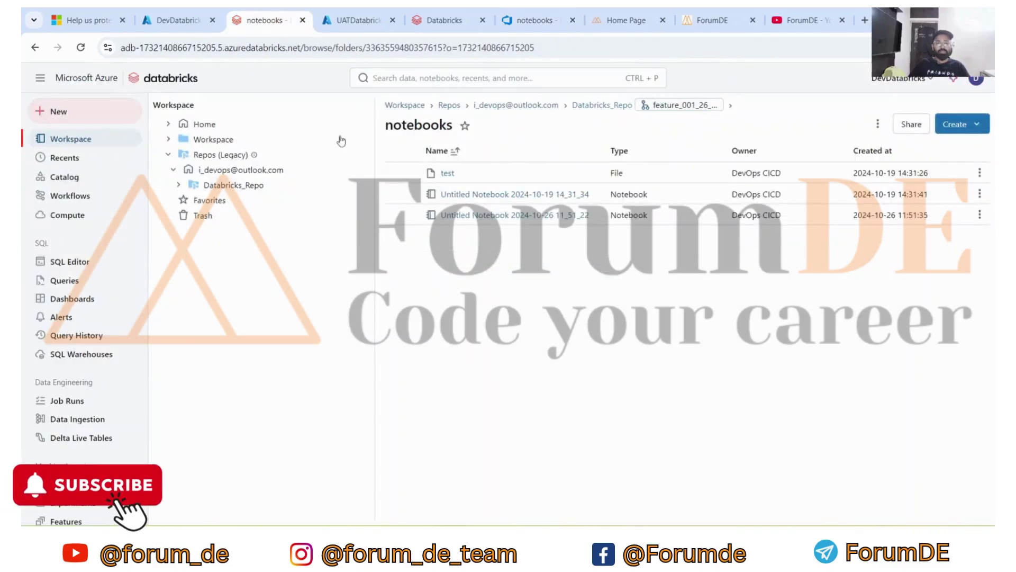
click(698, 105)
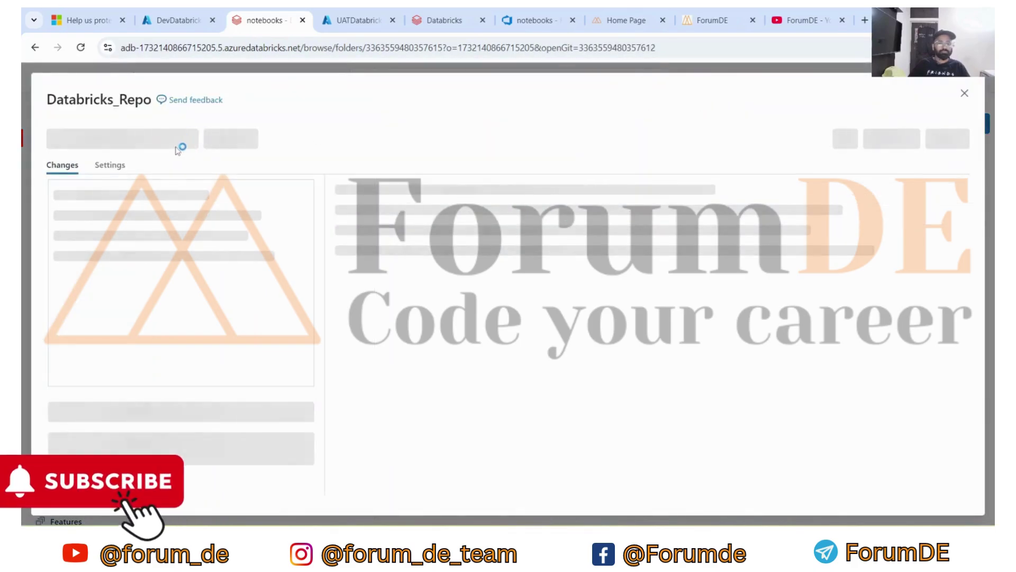
click(101, 412)
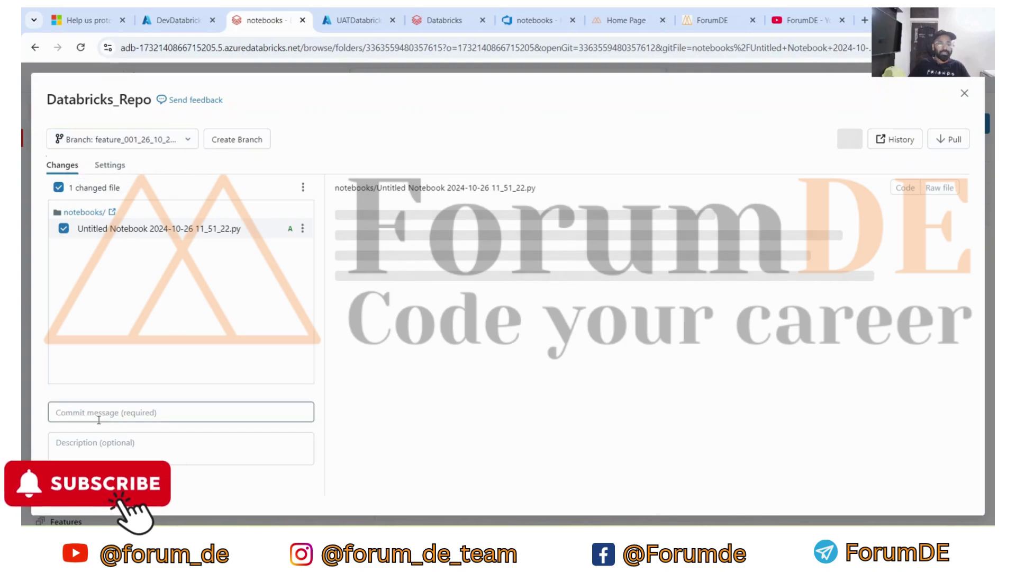
key(Caps_Lock)
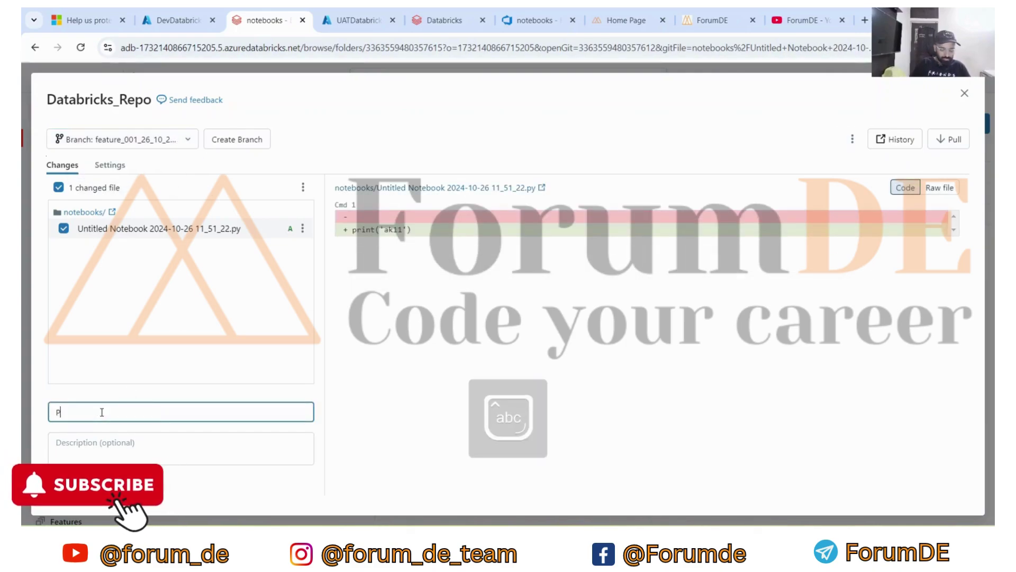
text(Push changes)
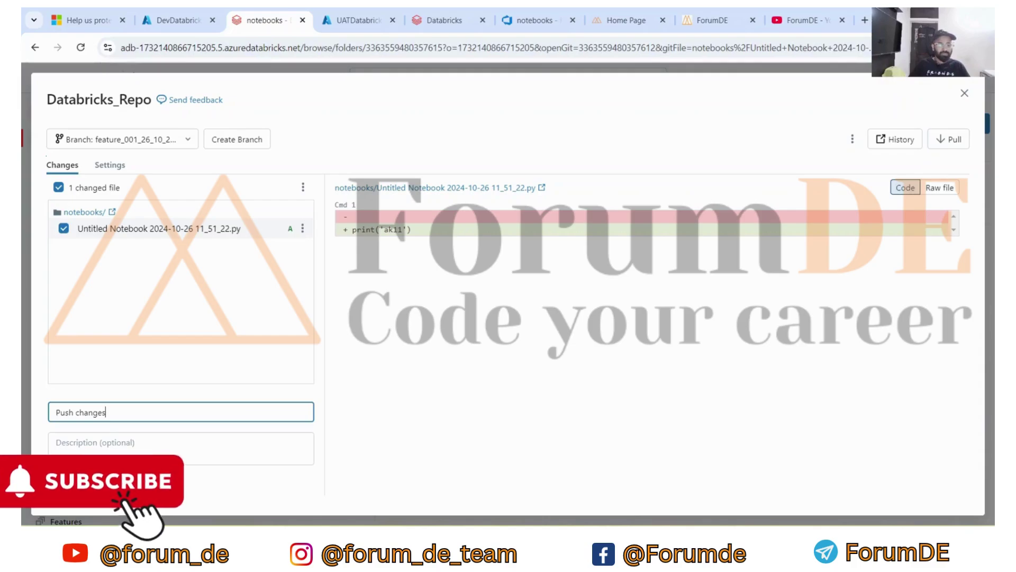
click(84, 479)
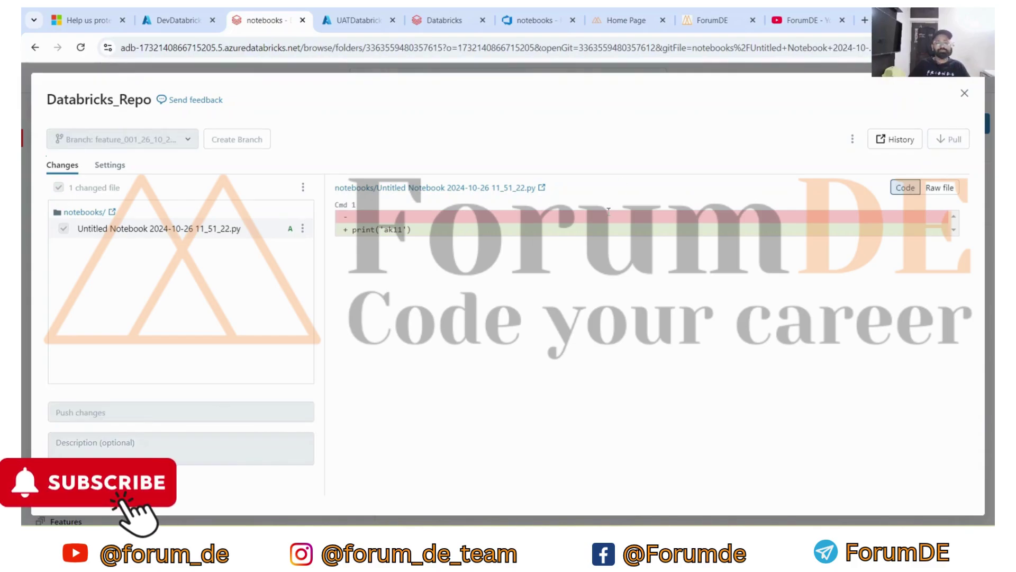
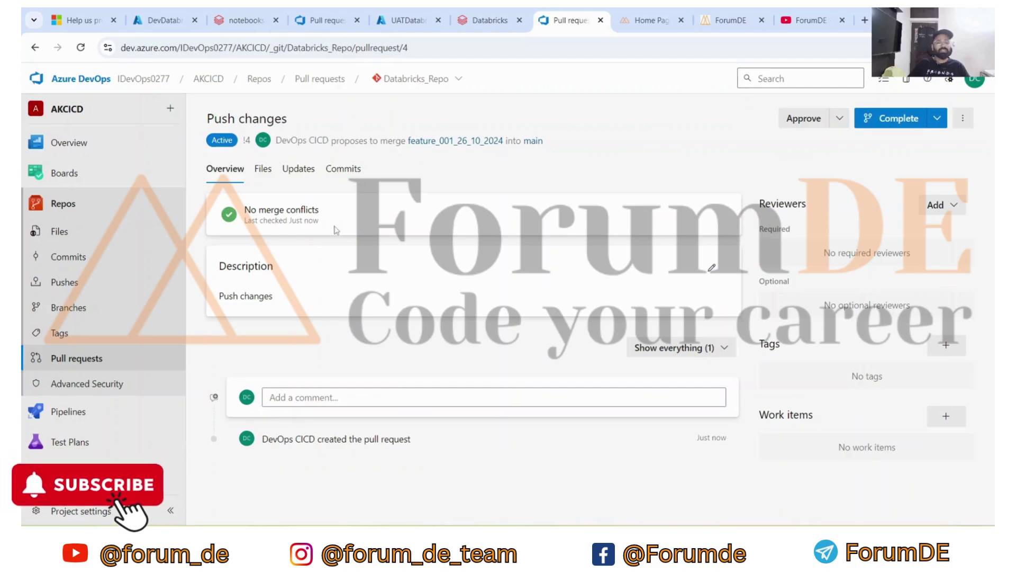
Step: Approve the "Push changes" pull request from feature_001_26_10_2024 into main
click(841, 120)
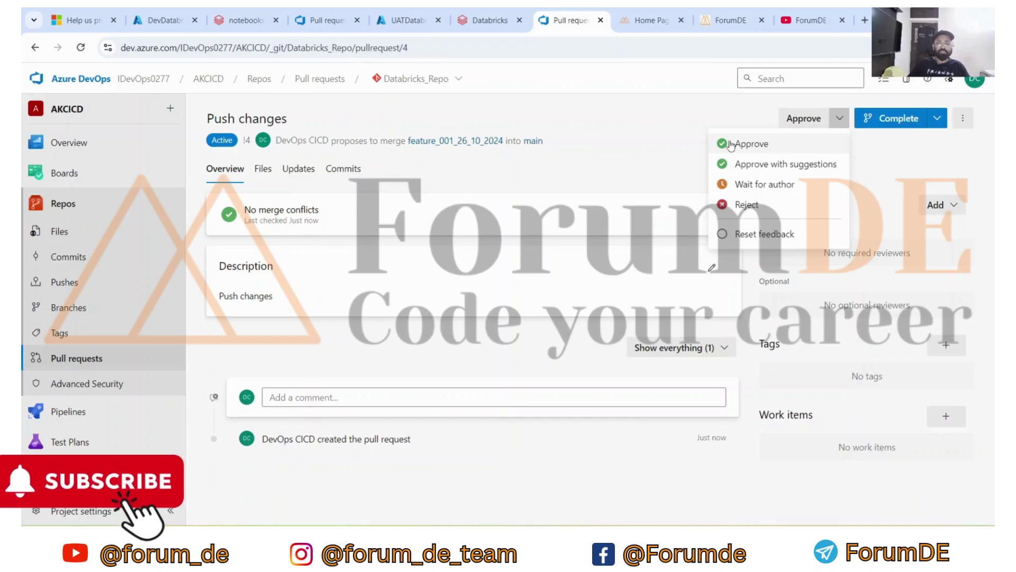
click(421, 47)
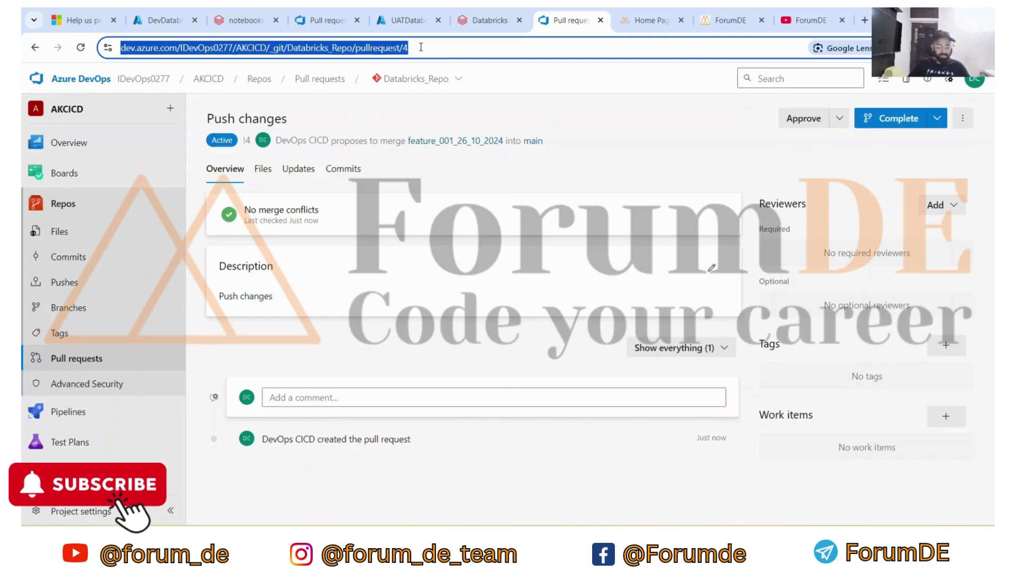
click(572, 165)
click(840, 118)
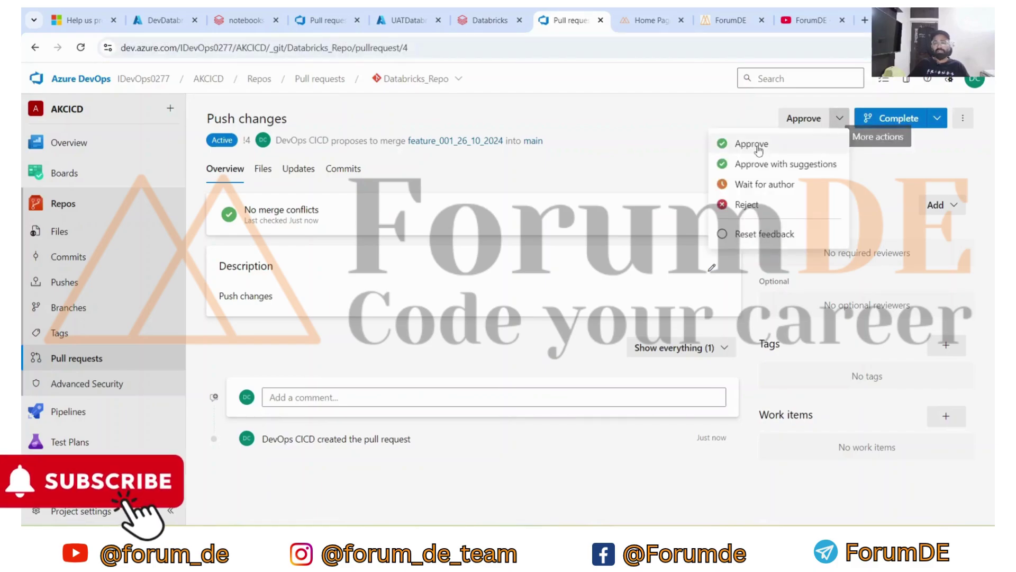
click(762, 141)
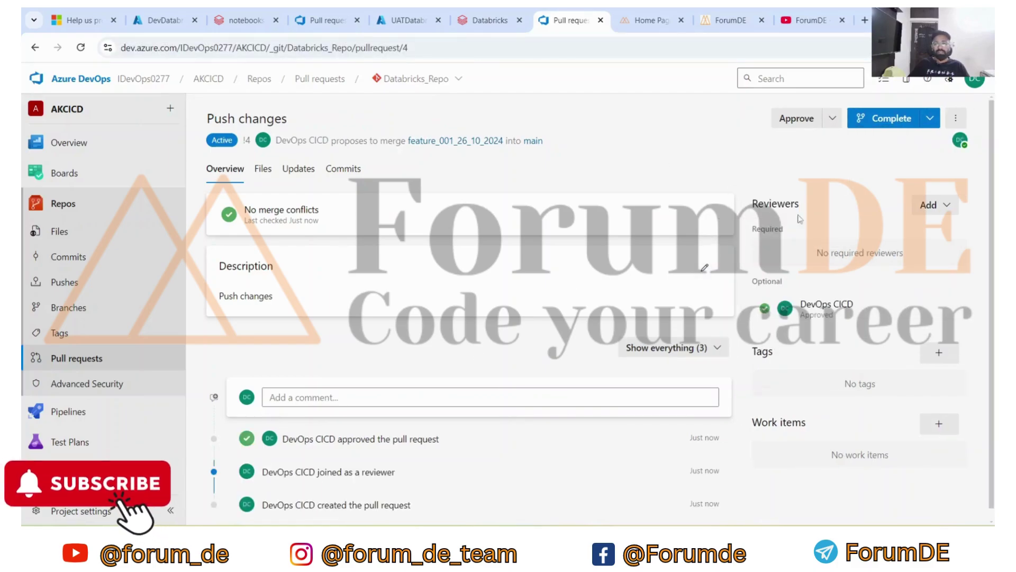
Step: Complete the pull request with Merge (no fast forward), completing associated work items and deleting feature_001_26_10_2024 after merging
click(925, 118)
click(826, 144)
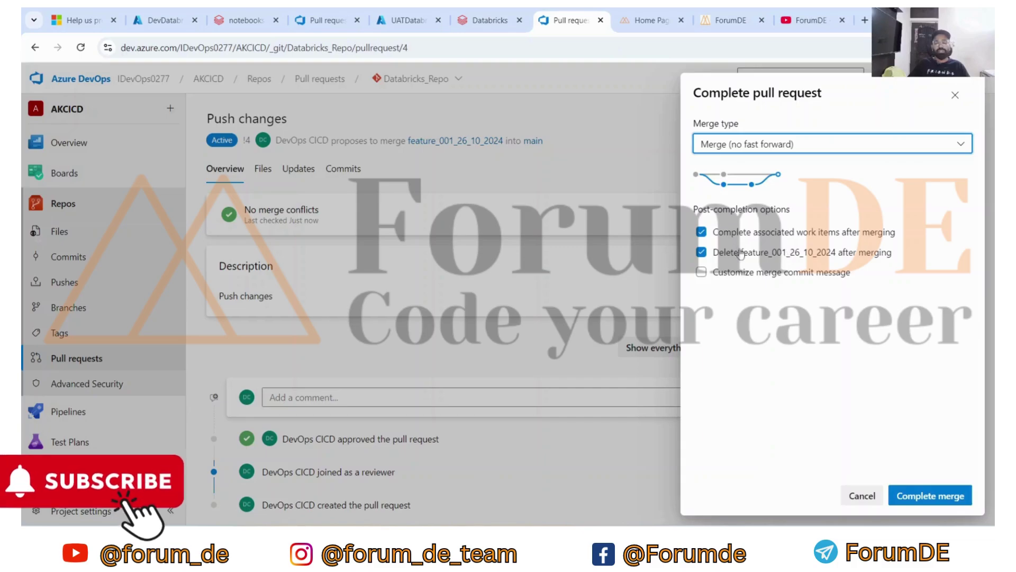
click(914, 503)
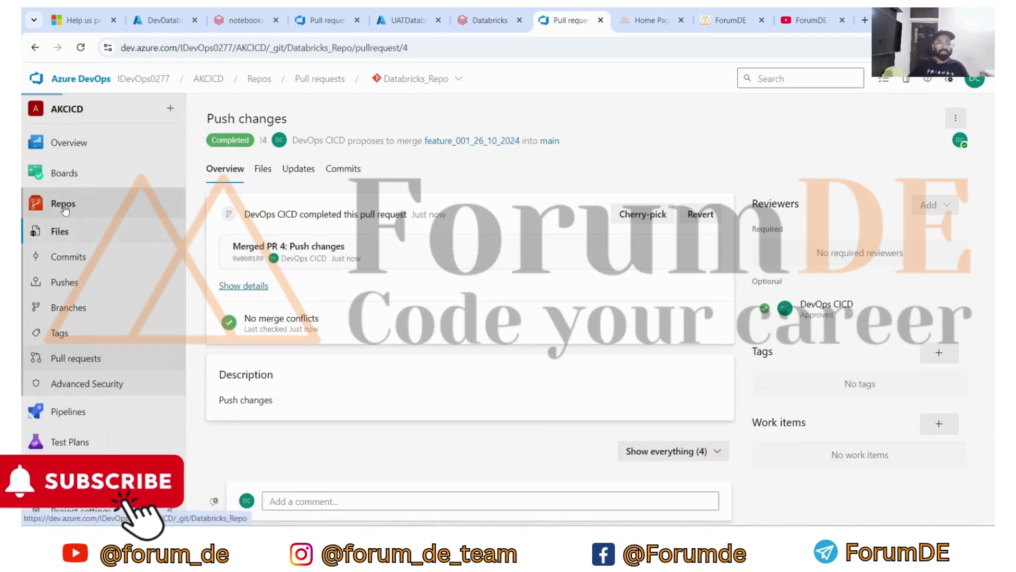
Step: Check the notebooks folder on the main branch of Databricks_Repo for the merged notebook and return to the repository's root files
click(58, 231)
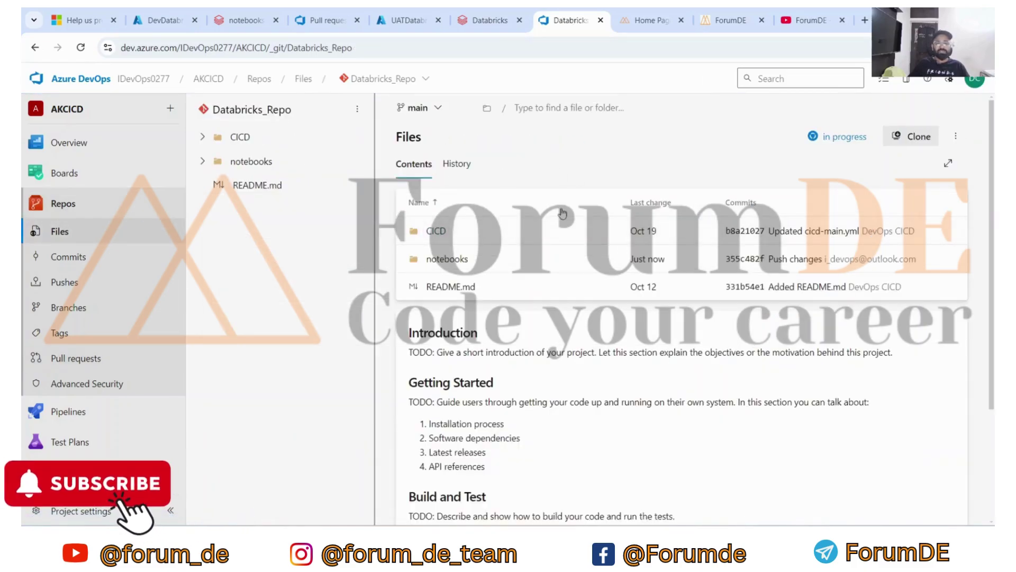
click(447, 259)
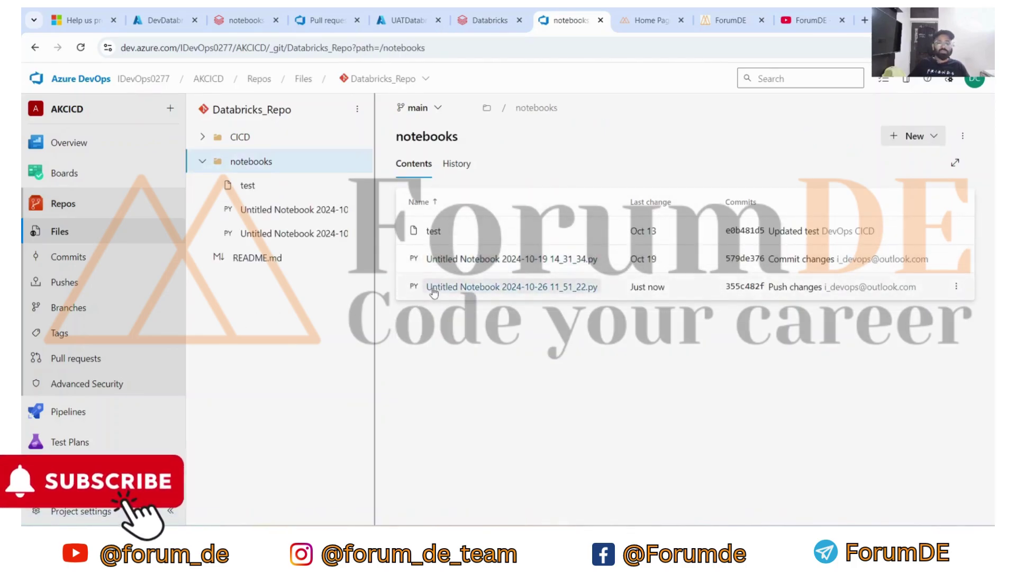
click(54, 206)
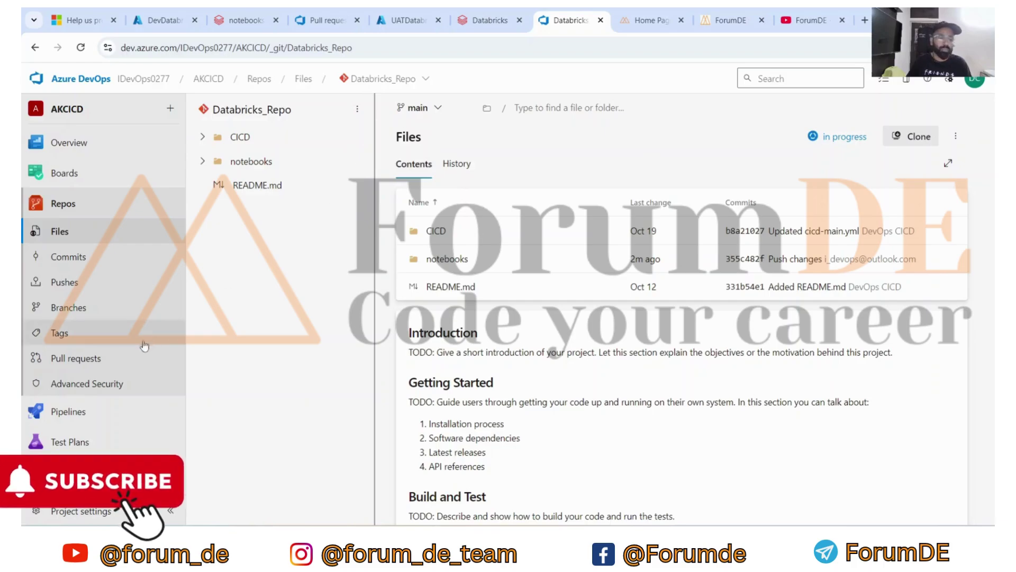
Step: Open the Databricks_Repo pipeline's run for "Merged PR 4: Push changes" and examine the DEV deployment's AzureCLI log
click(67, 411)
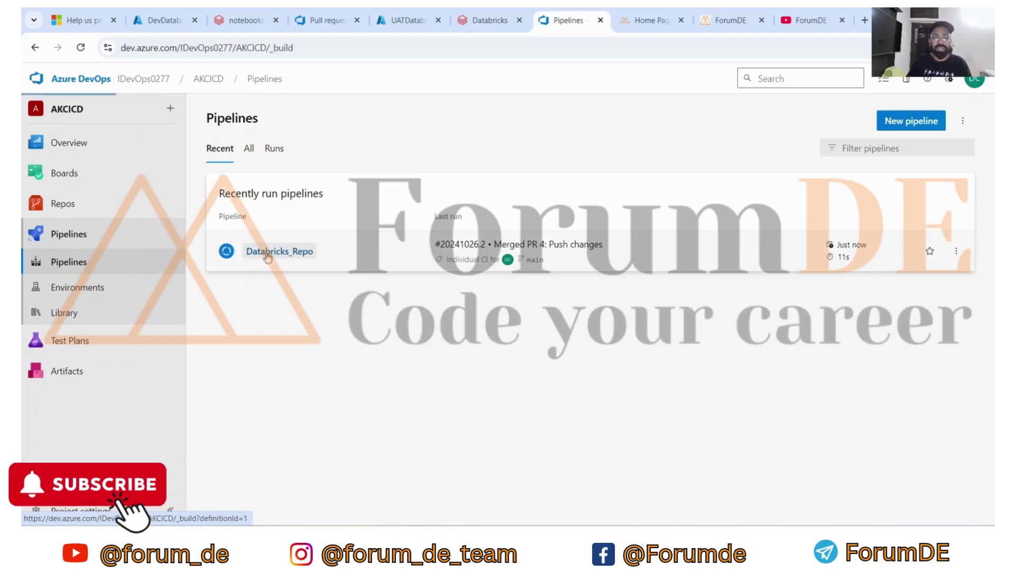
click(267, 253)
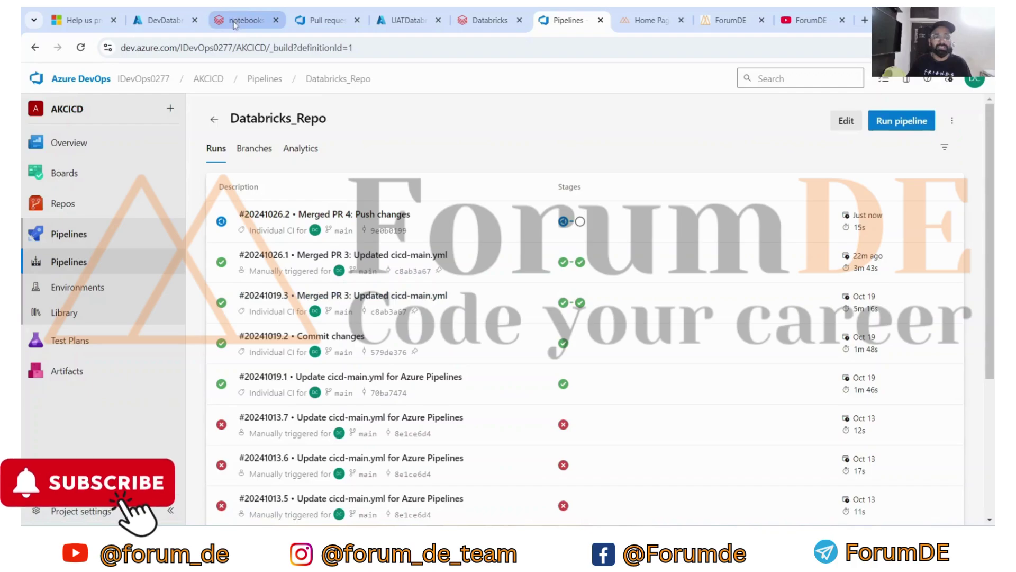
click(249, 211)
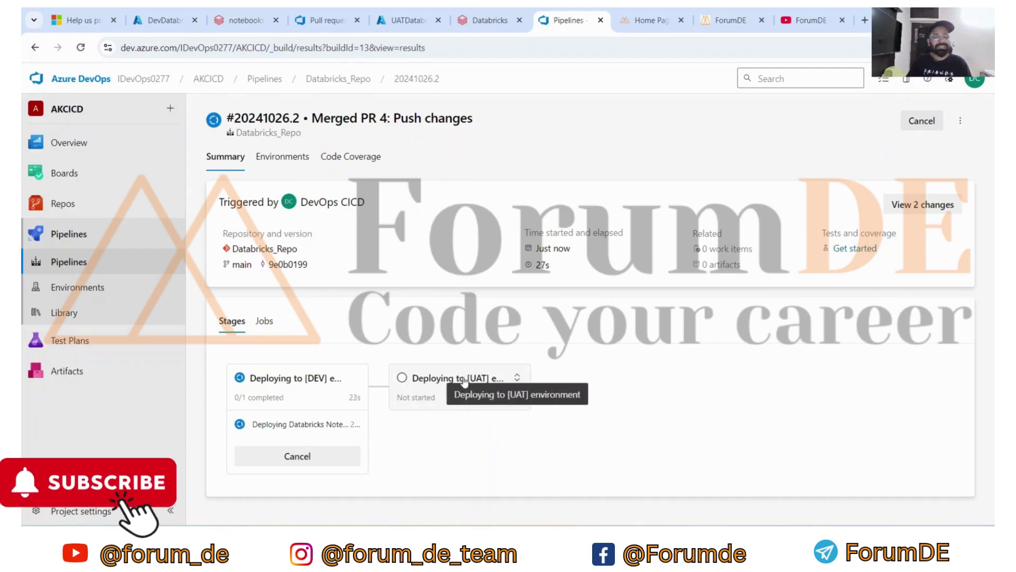
click(294, 378)
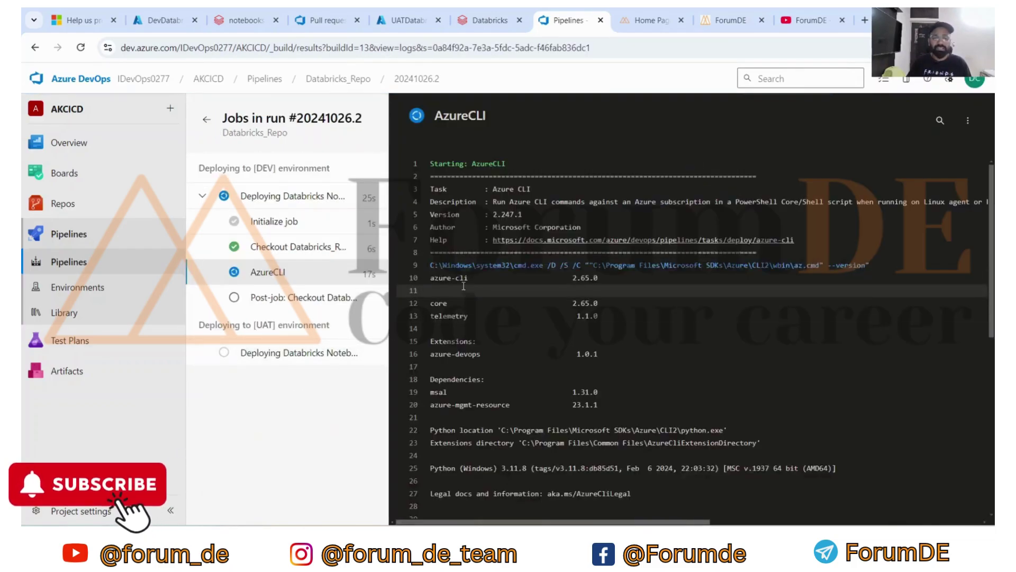
scroll(463, 264, up, 6)
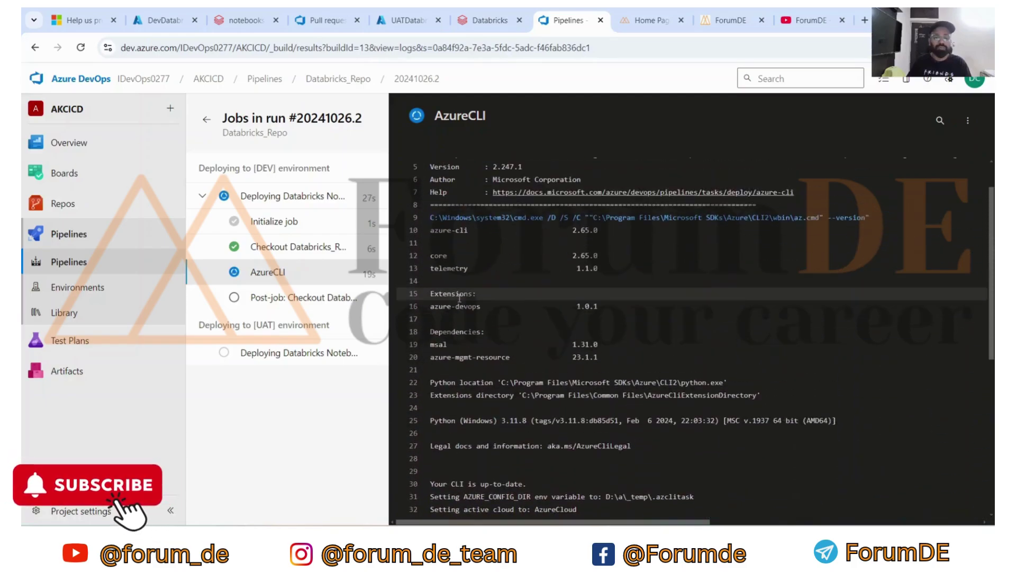
scroll(465, 246, up, 2)
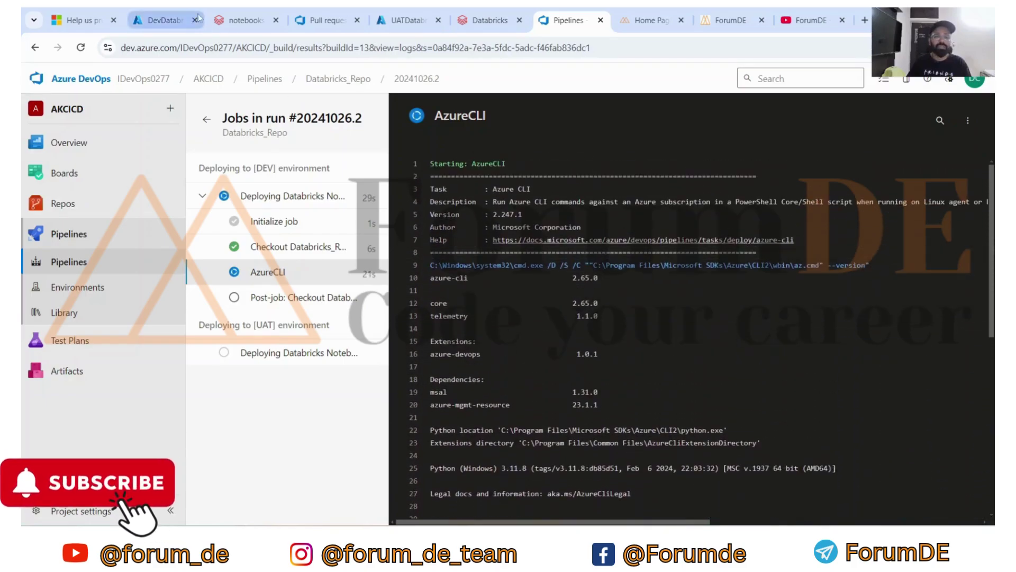
Step: Switch to dev Databricks, close the Git dialog of Databricks_Repo, and open the live folder under Workspace
click(247, 21)
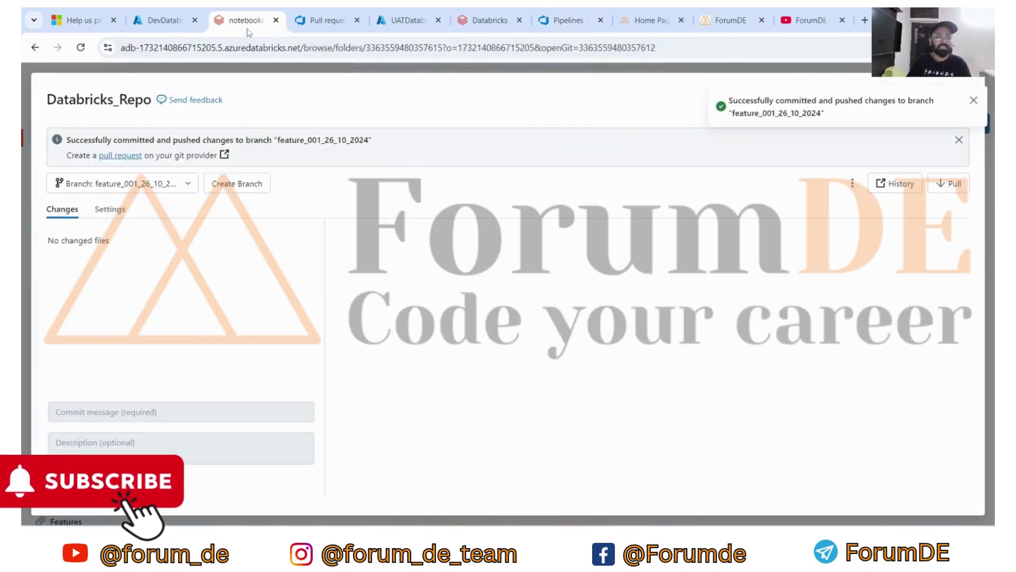
click(972, 99)
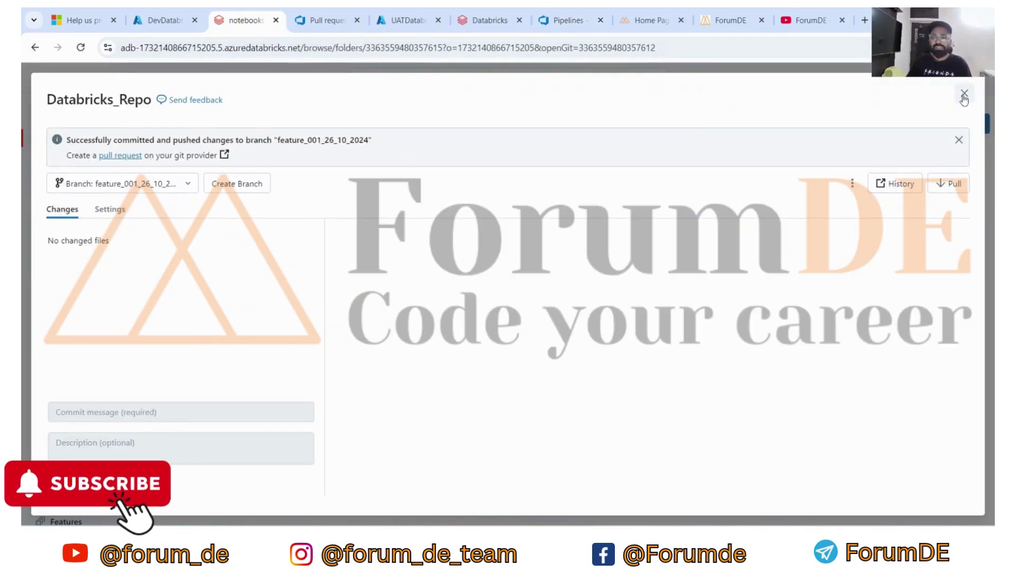
click(970, 100)
click(170, 140)
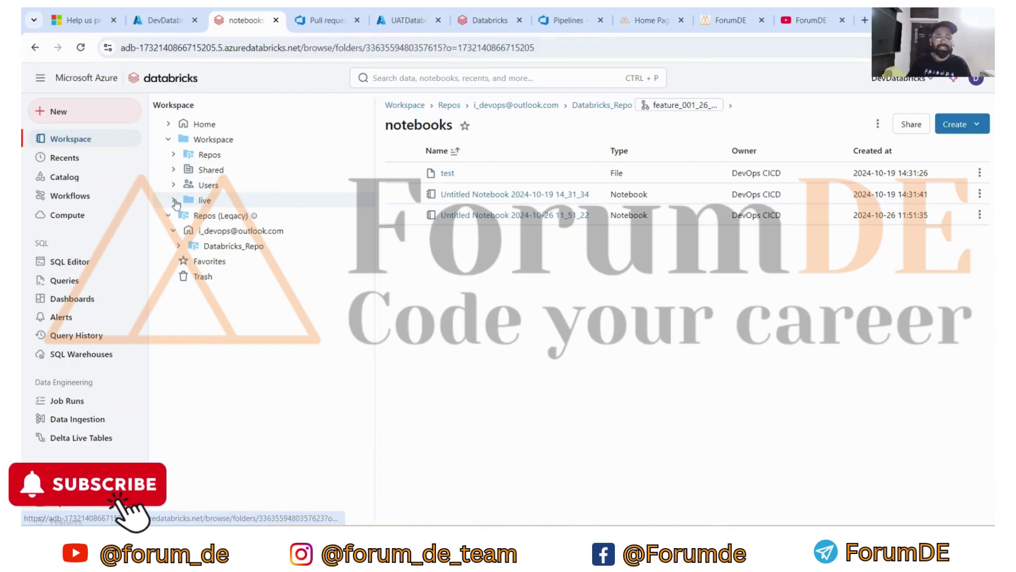
click(175, 201)
click(201, 204)
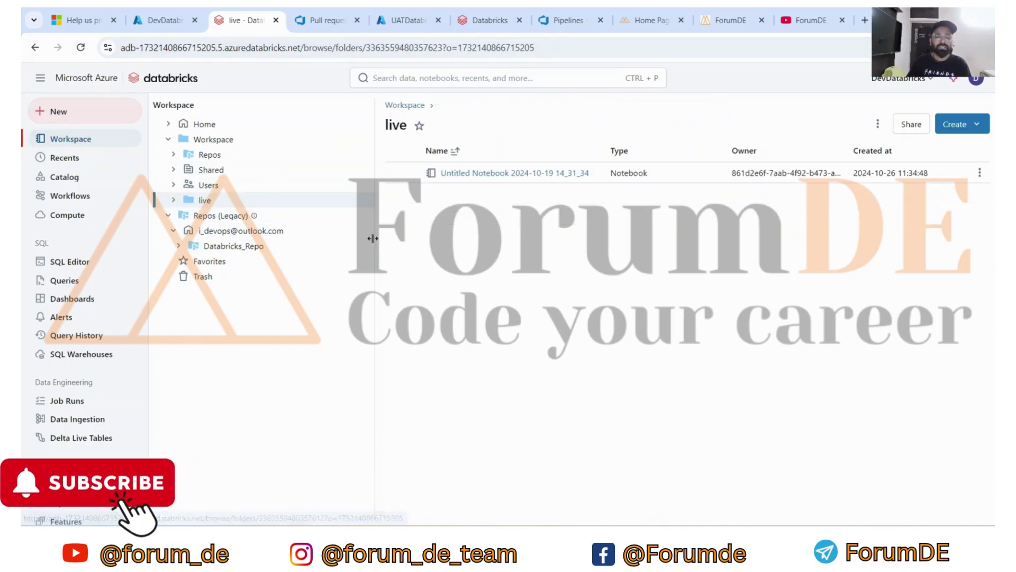
Step: Check the DEV deployment's progress in the Azure DevOps pipeline run against the contents of the live folder in dev Databricks
click(338, 24)
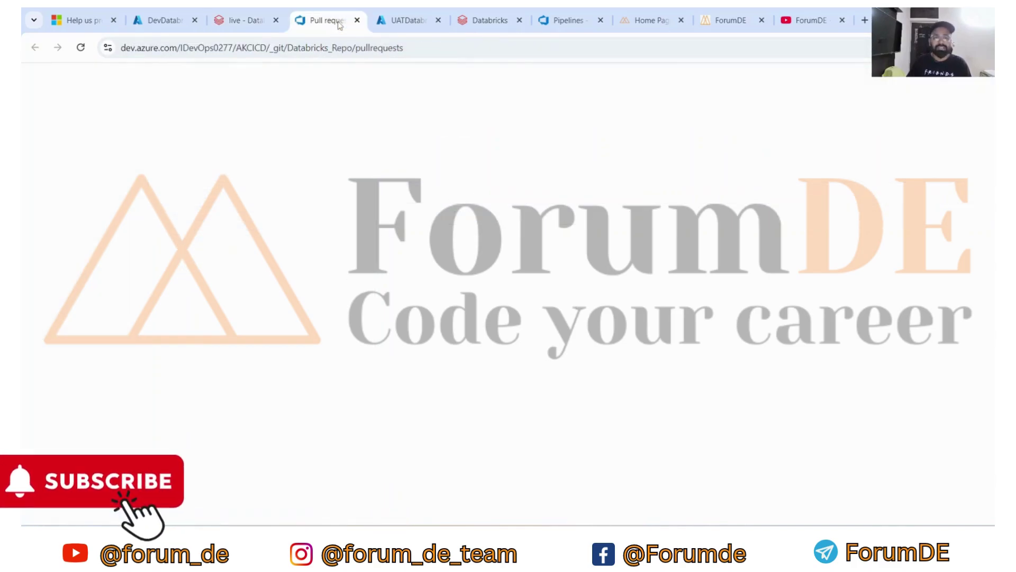
click(394, 22)
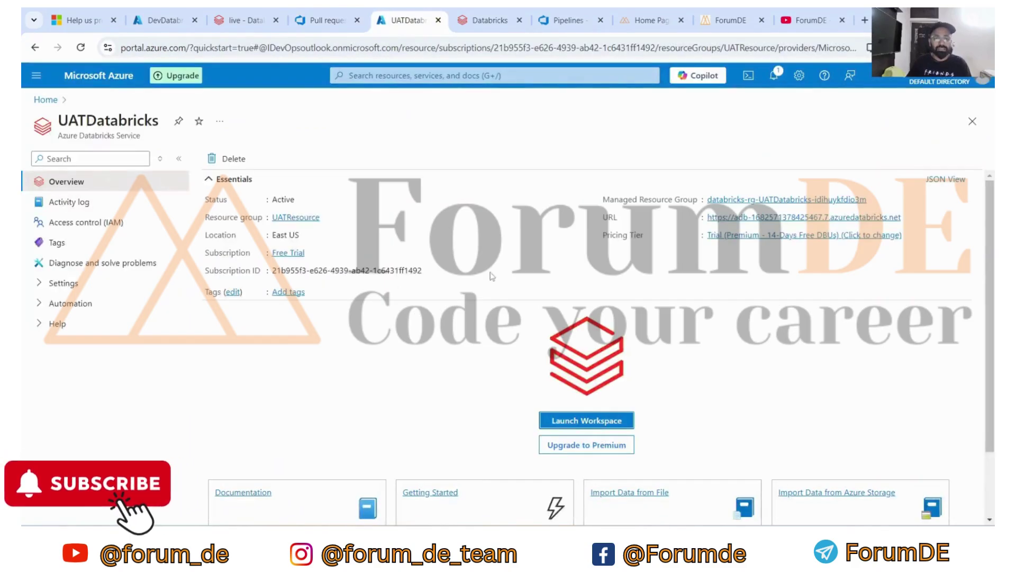
click(570, 21)
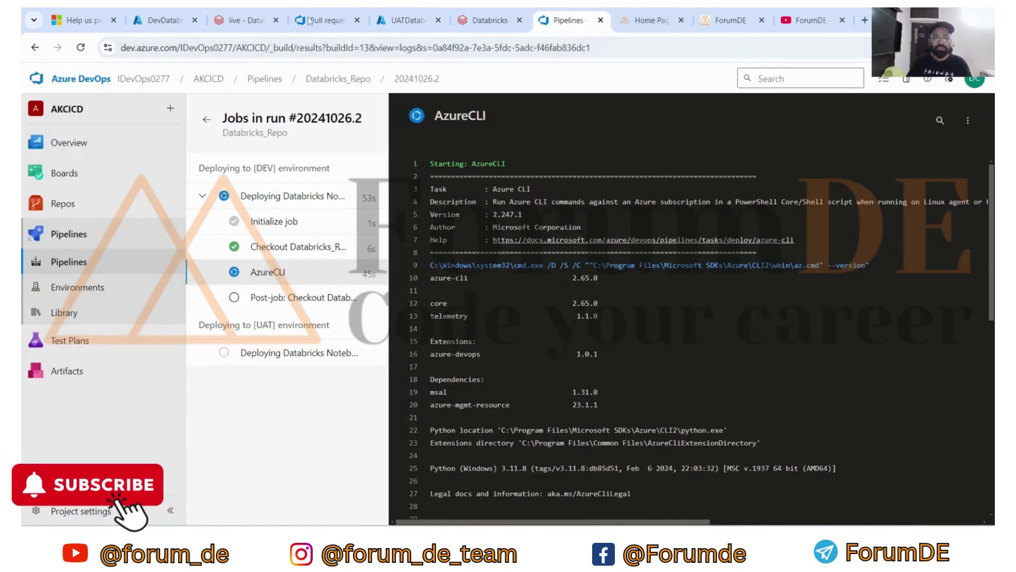
click(246, 21)
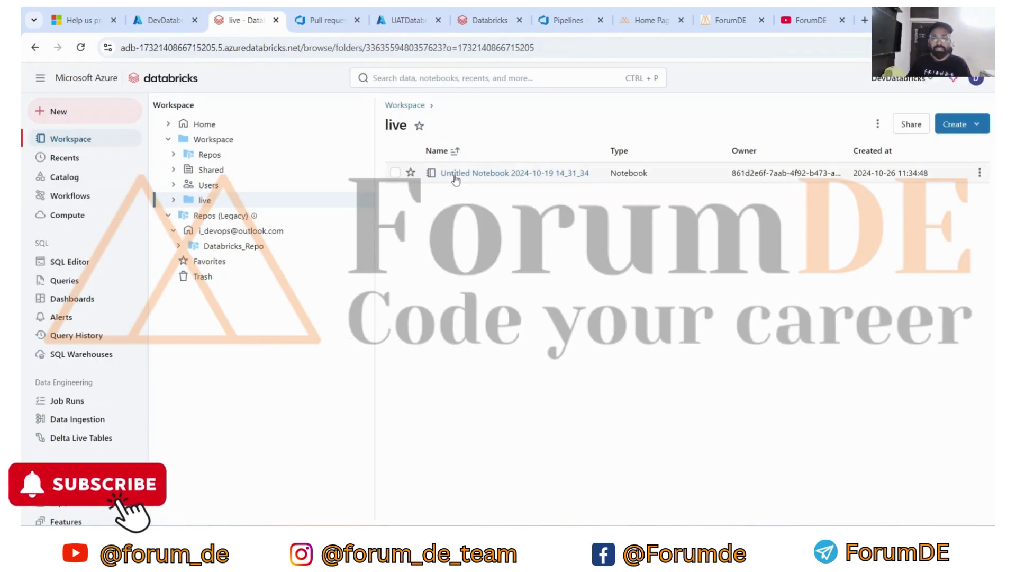
click(569, 20)
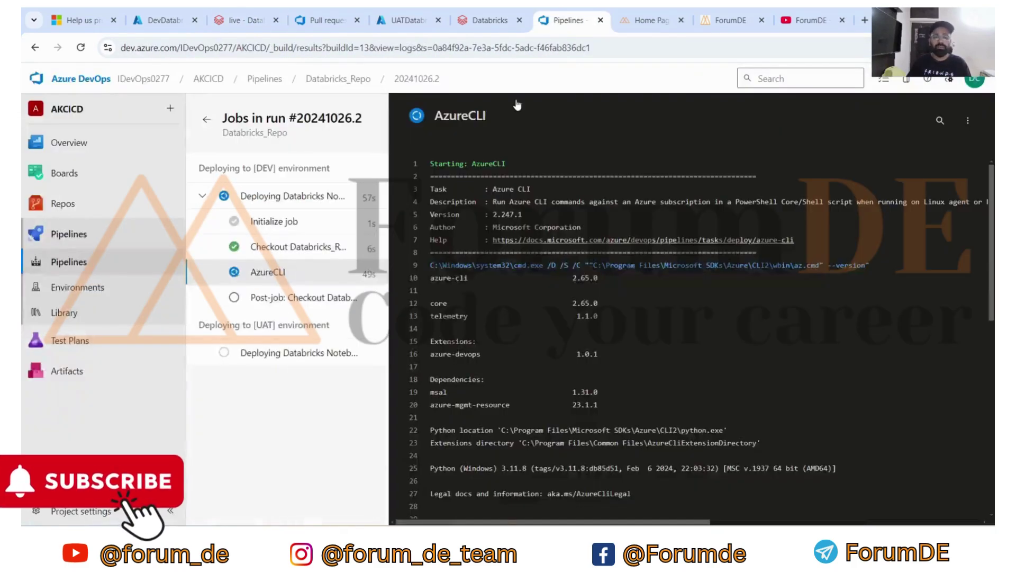
click(241, 24)
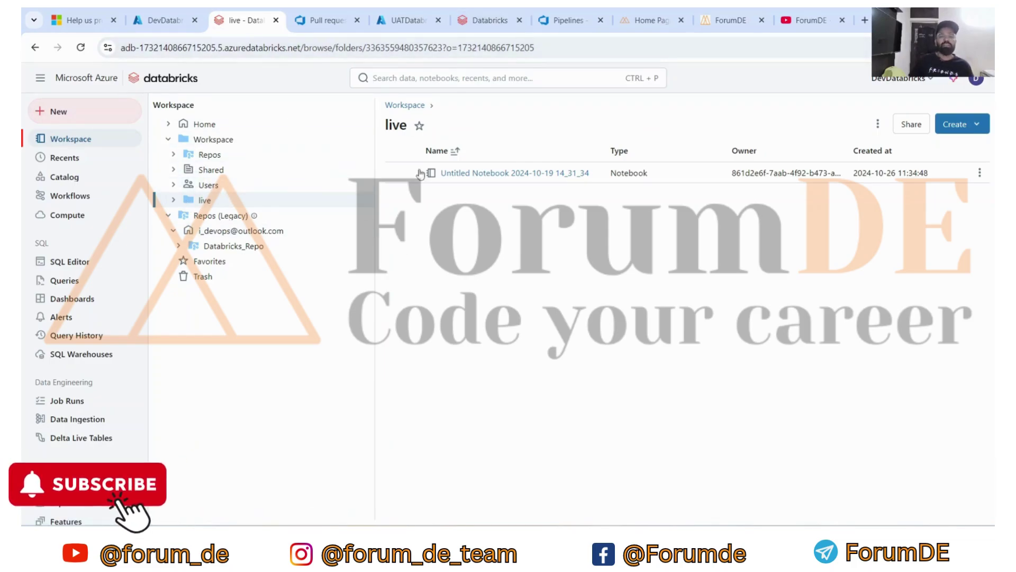
Step: Switch to UAT Databricks and open the live folder under Workspace
click(503, 14)
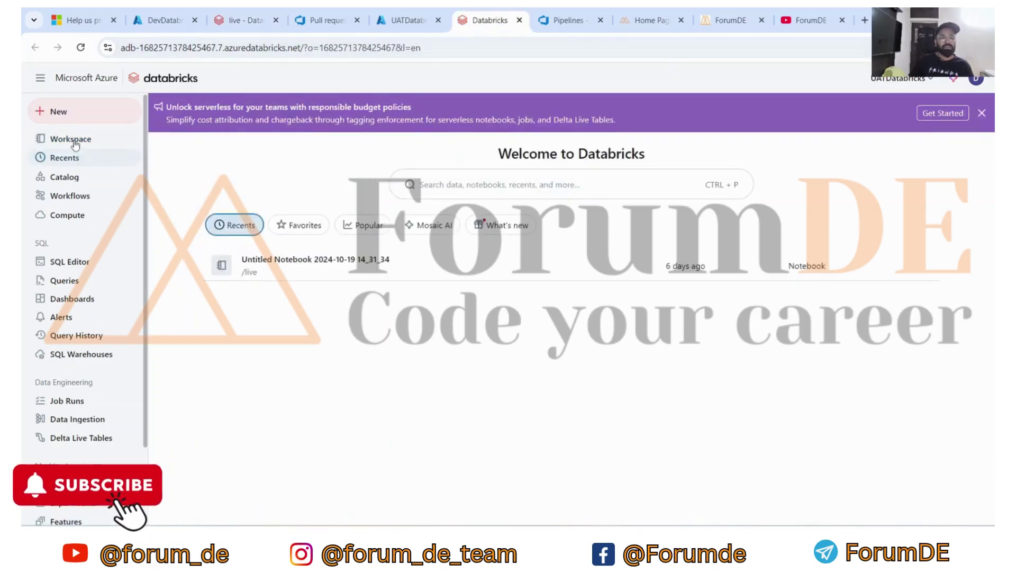
click(71, 139)
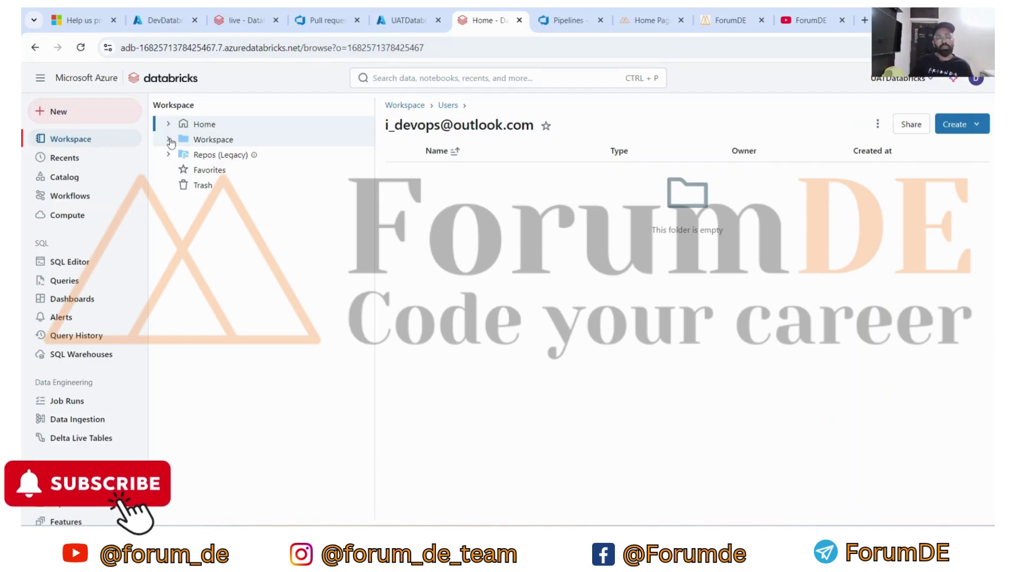
click(169, 139)
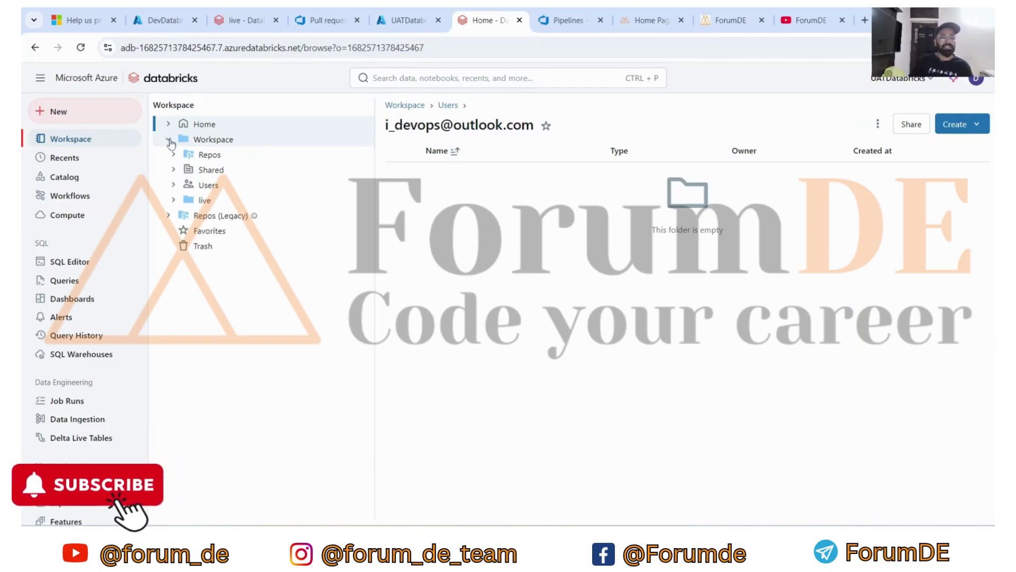
click(189, 203)
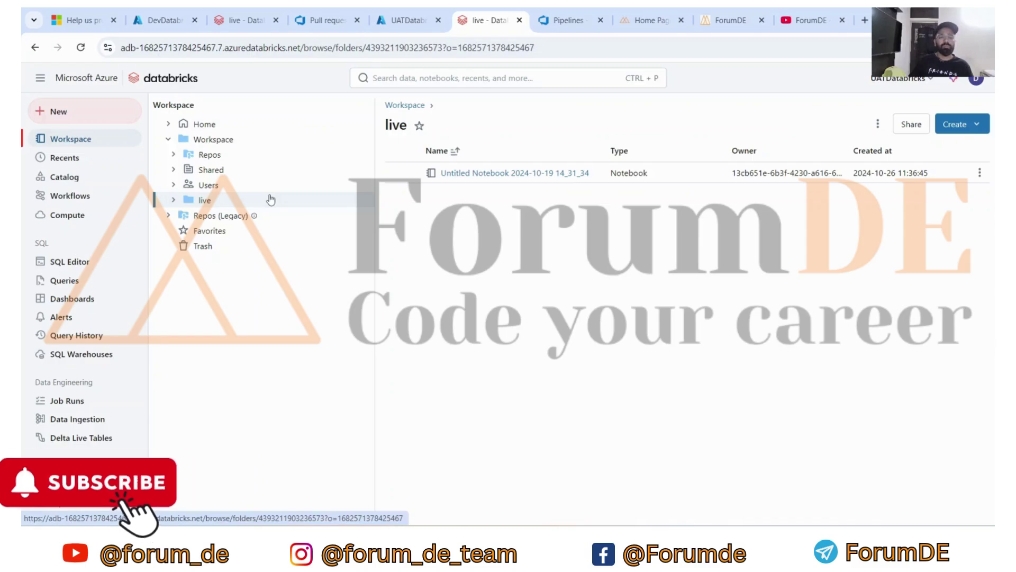
Step: Check the live folder in dev Databricks and open the UAT deployment job in the Azure DevOps pipeline run
click(245, 26)
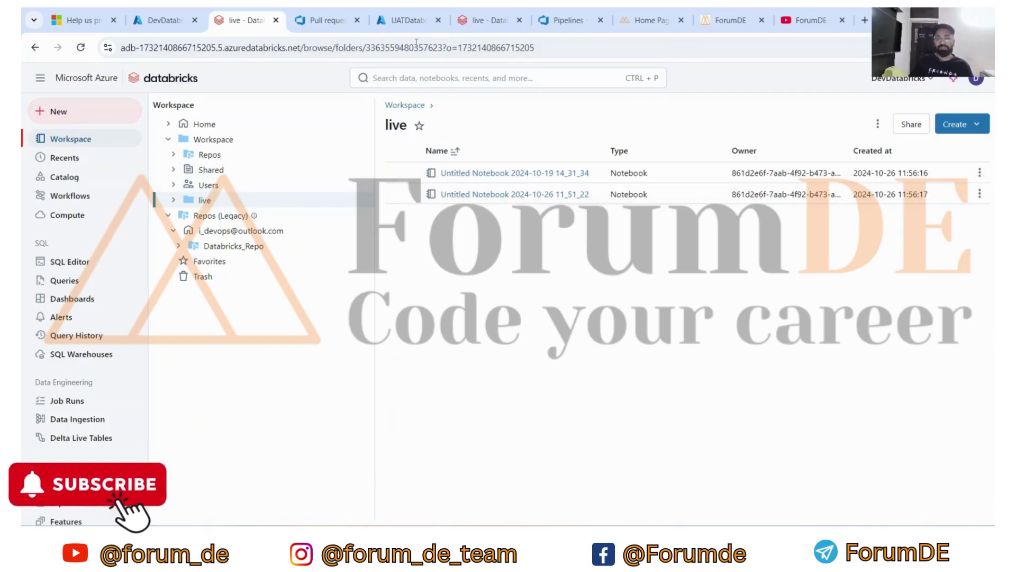
click(567, 20)
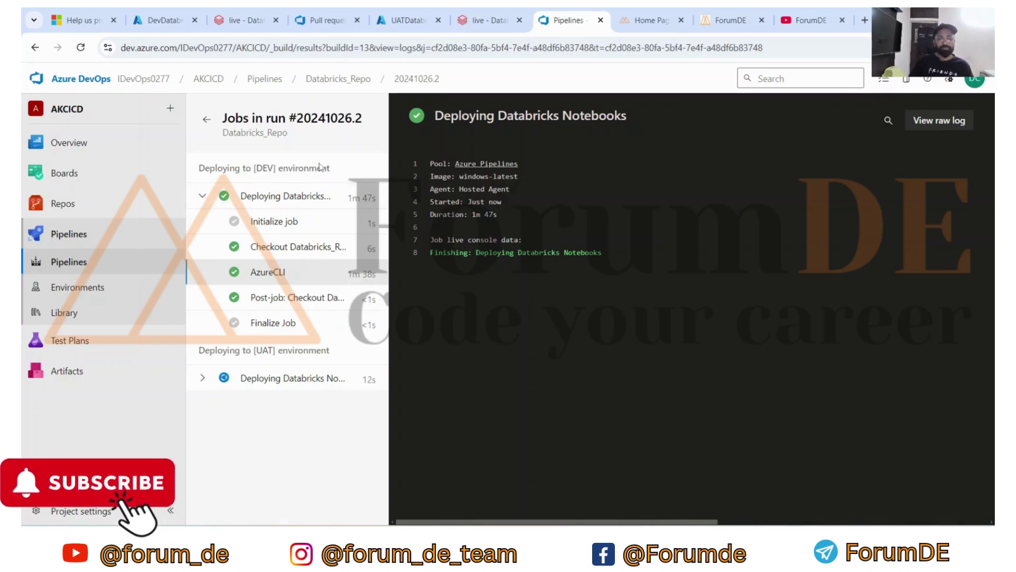
click(271, 379)
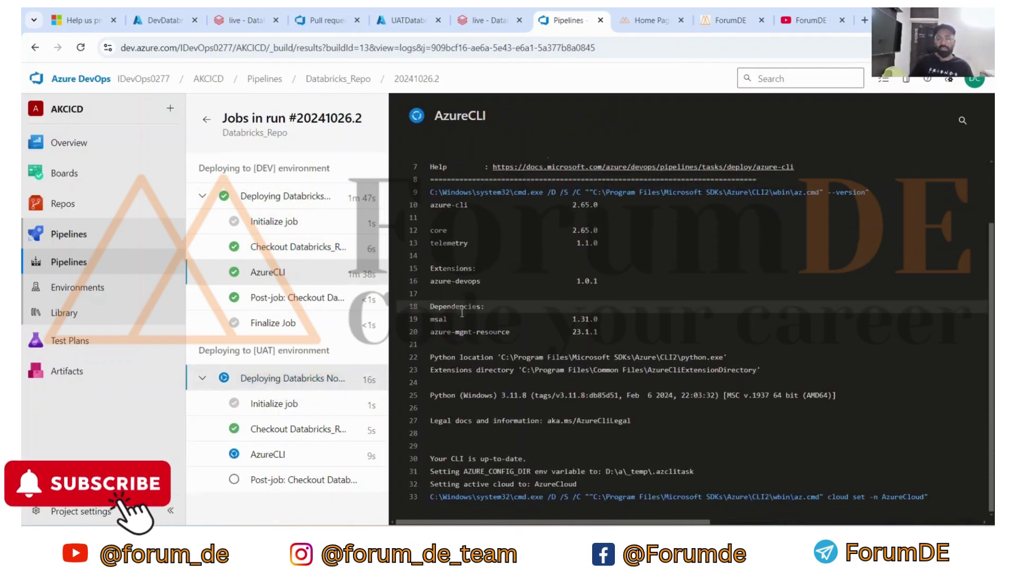
Step: Compare the live folders in UAT and dev Databricks and follow the UAT deployment's AzureCLI log in the pipeline run
click(465, 26)
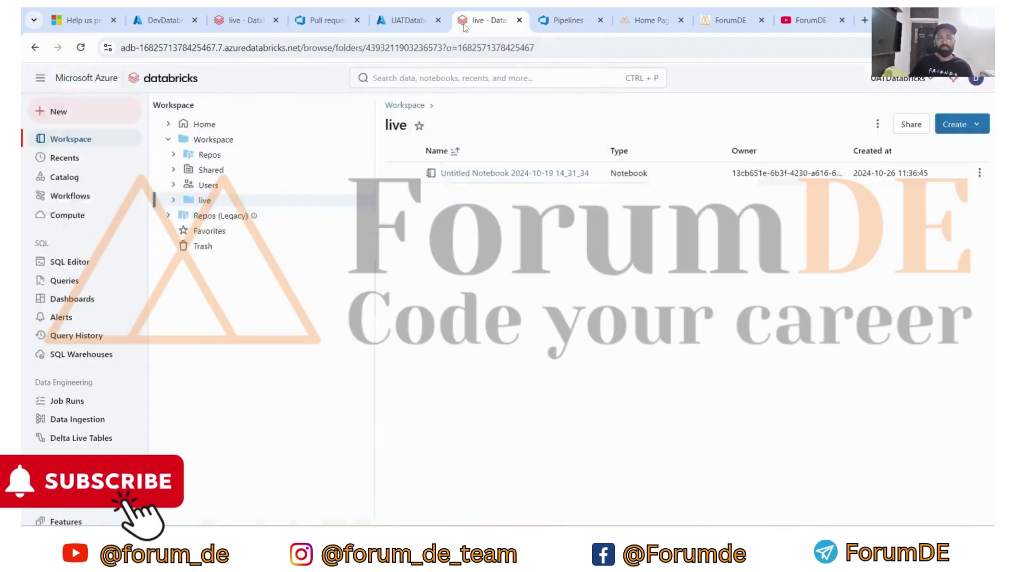
click(248, 21)
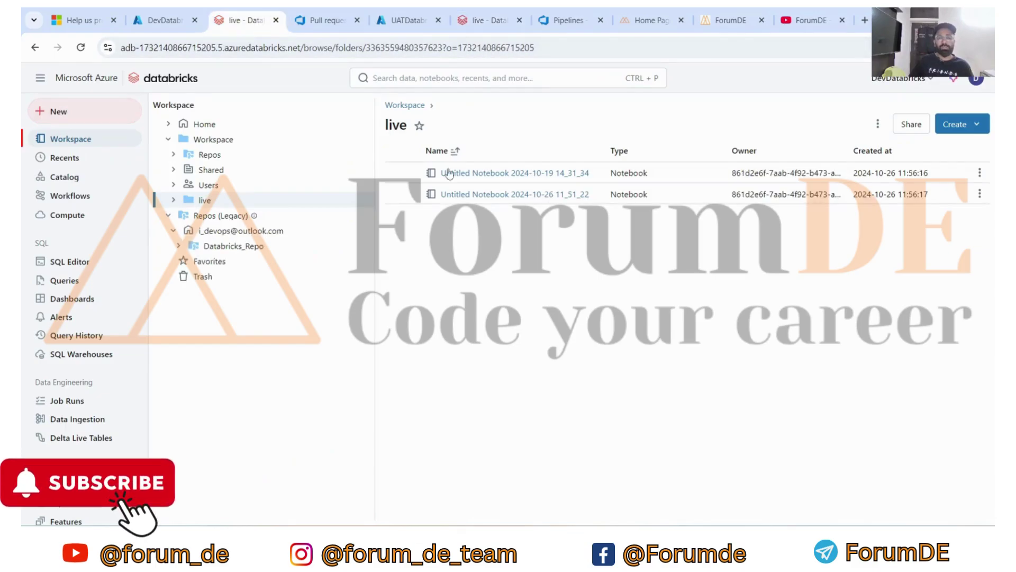
click(573, 24)
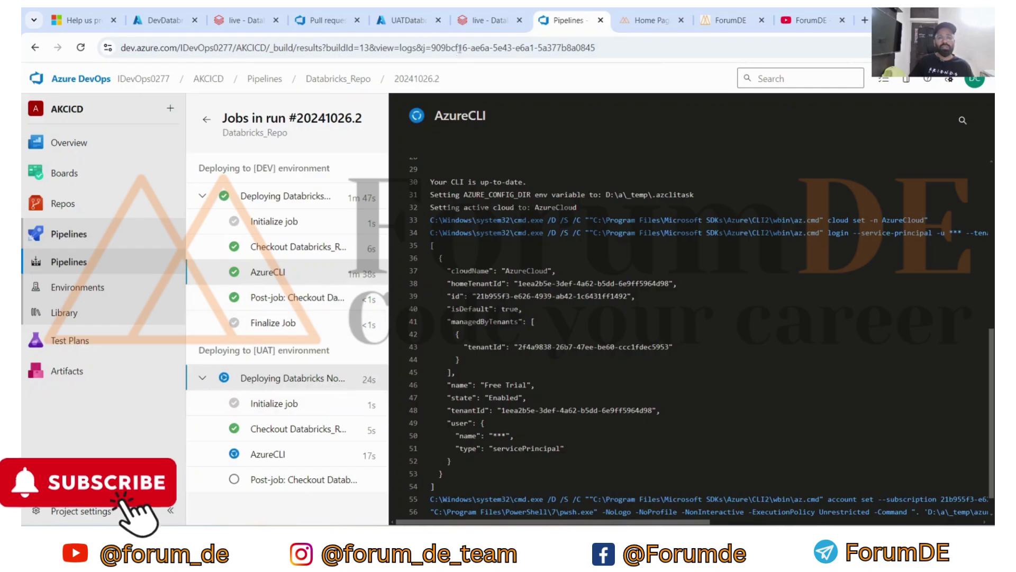
click(477, 20)
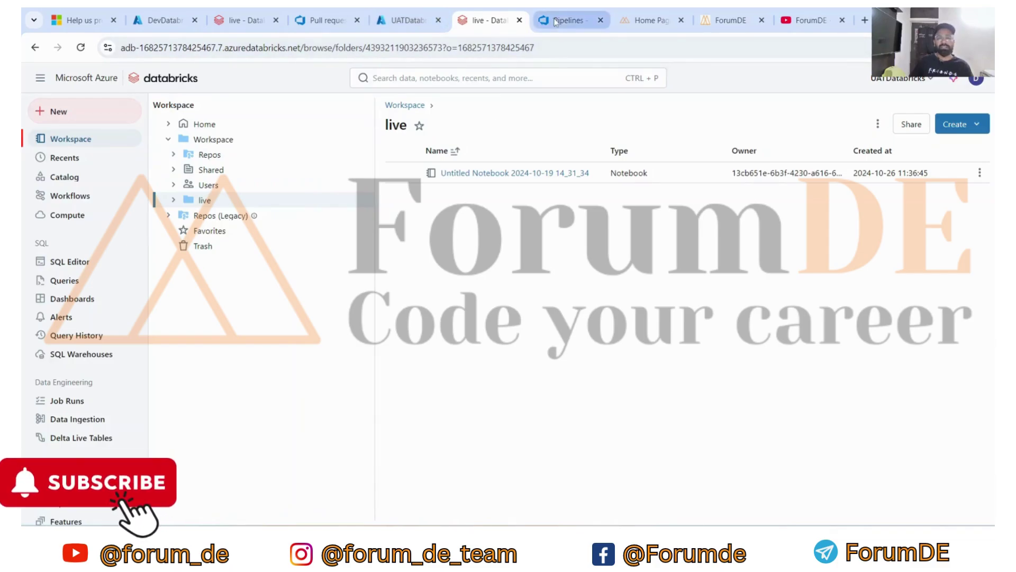
key(ctrl+Tab)
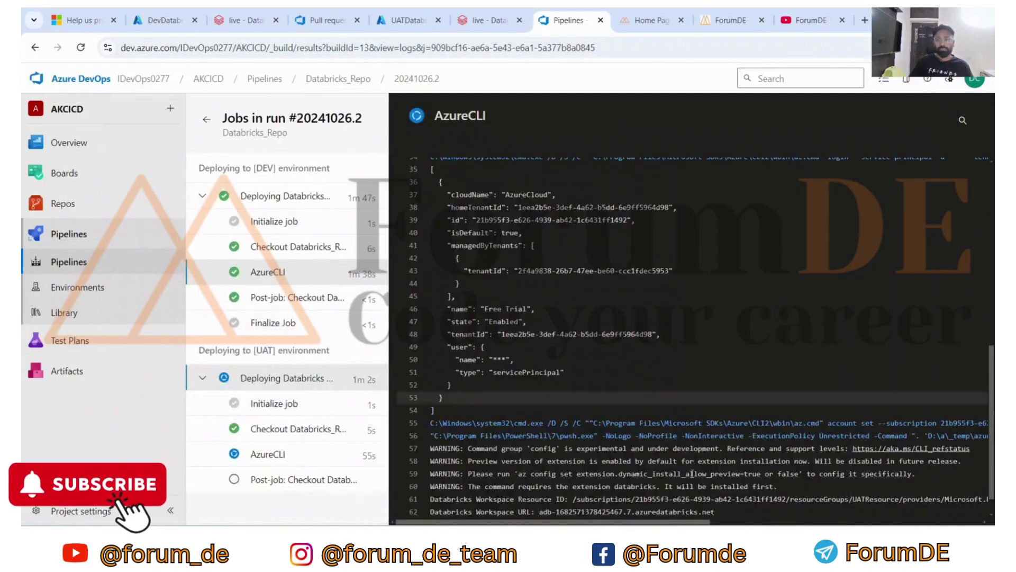
click(702, 489)
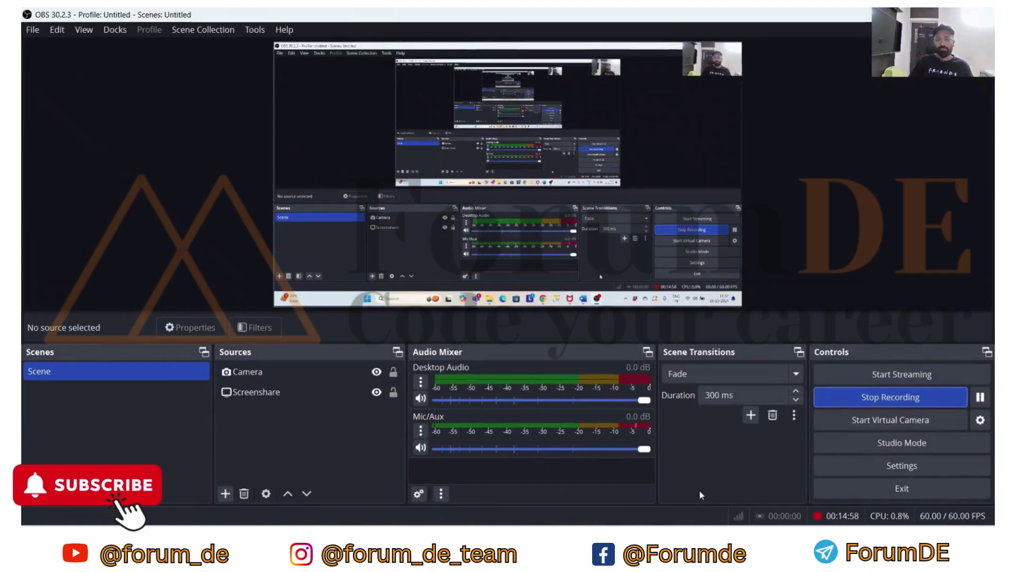
key(alt+Tab)
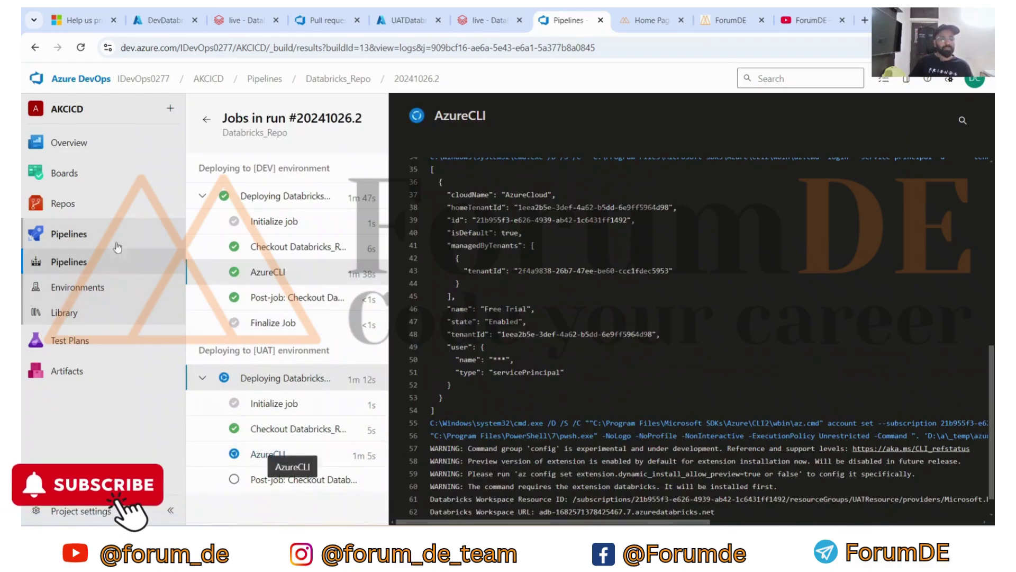
Step: Check the UAT and dev live folders for the notebook deployed by the pipeline and return to the Azure DevOps run
mouse_move(65, 208)
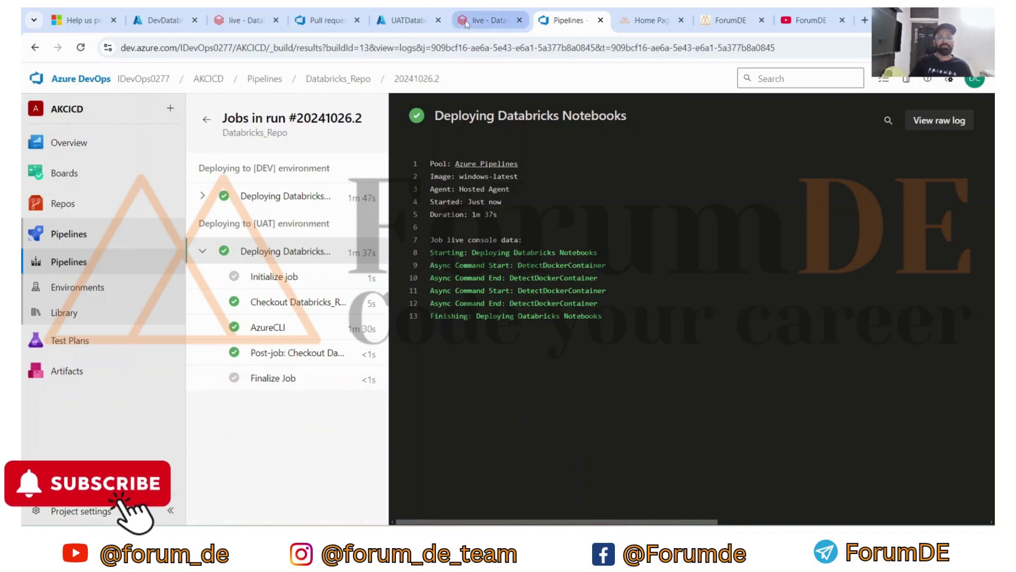
click(392, 26)
click(489, 21)
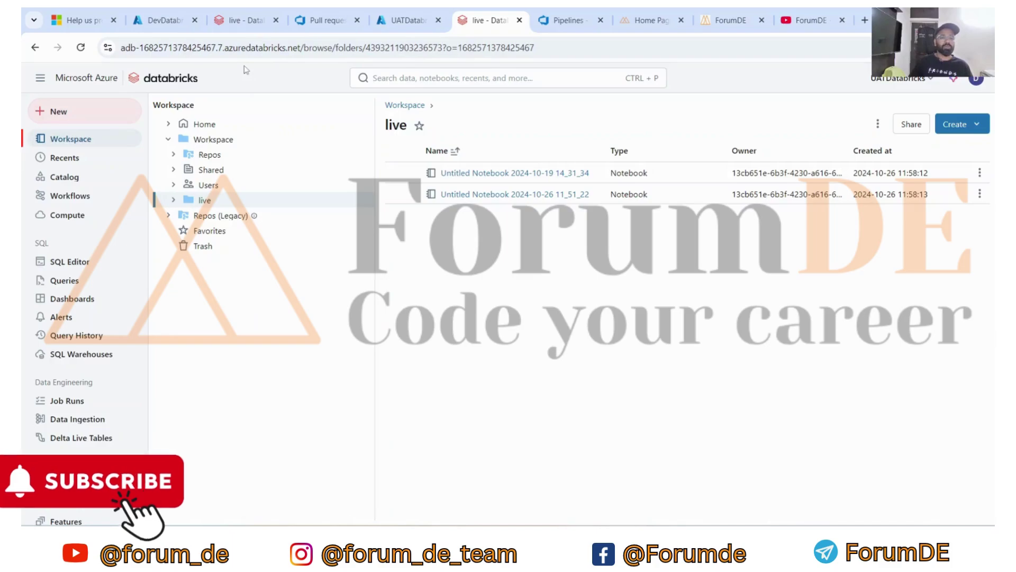
click(247, 21)
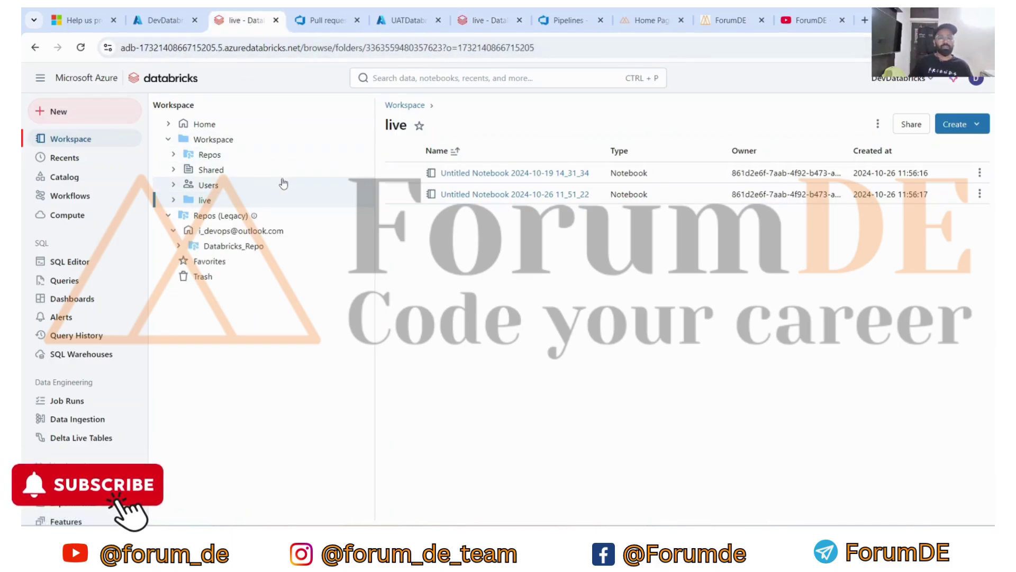
click(484, 25)
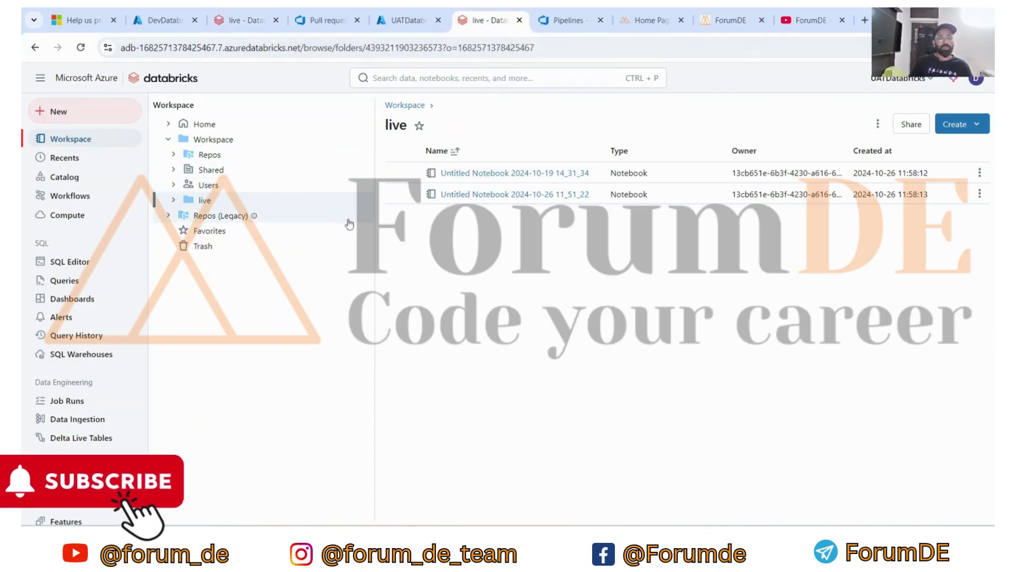
click(567, 20)
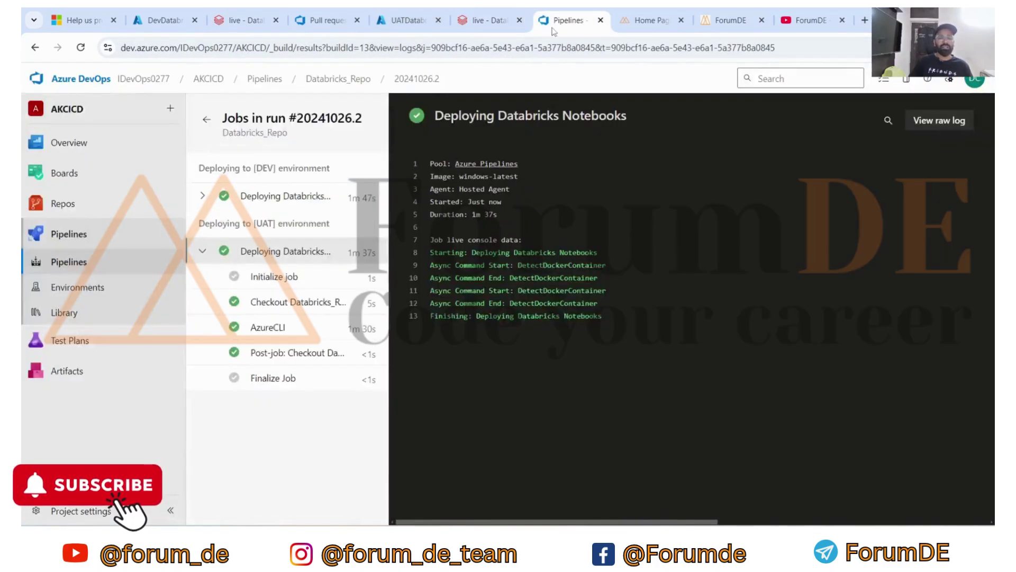
Step: Look through the active and own pull requests of Databricks_Repo
click(66, 205)
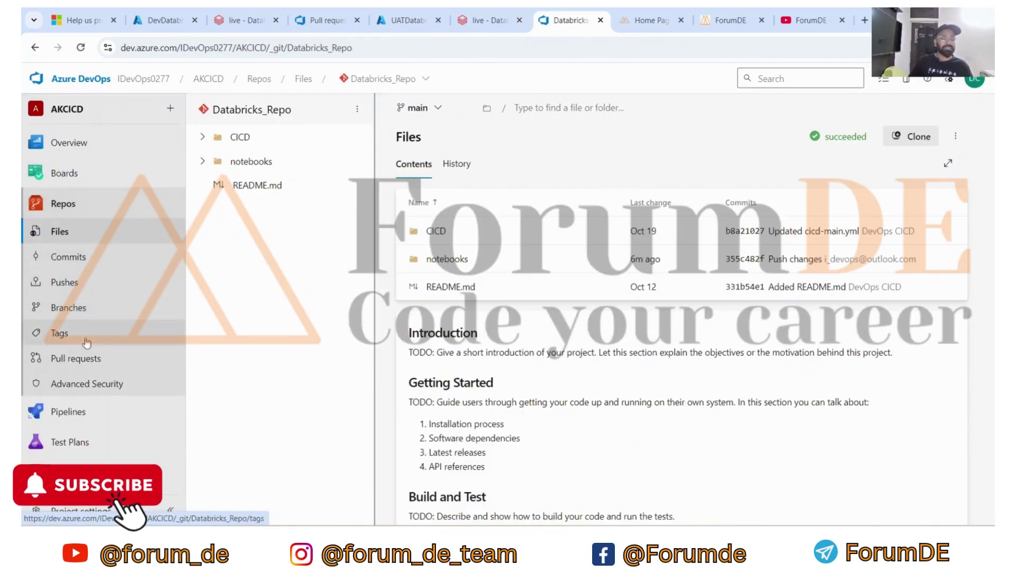
click(79, 358)
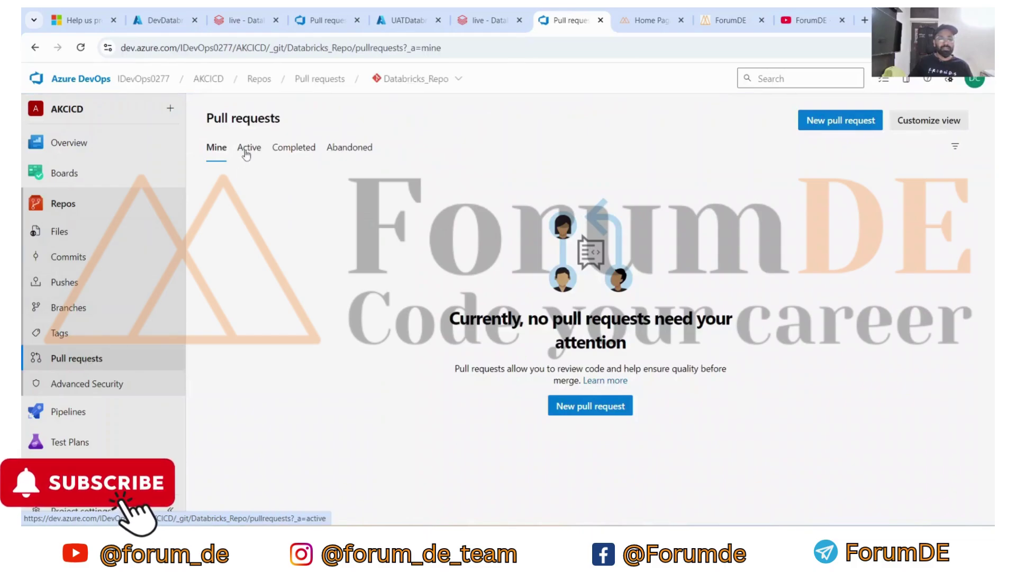
click(247, 149)
click(216, 153)
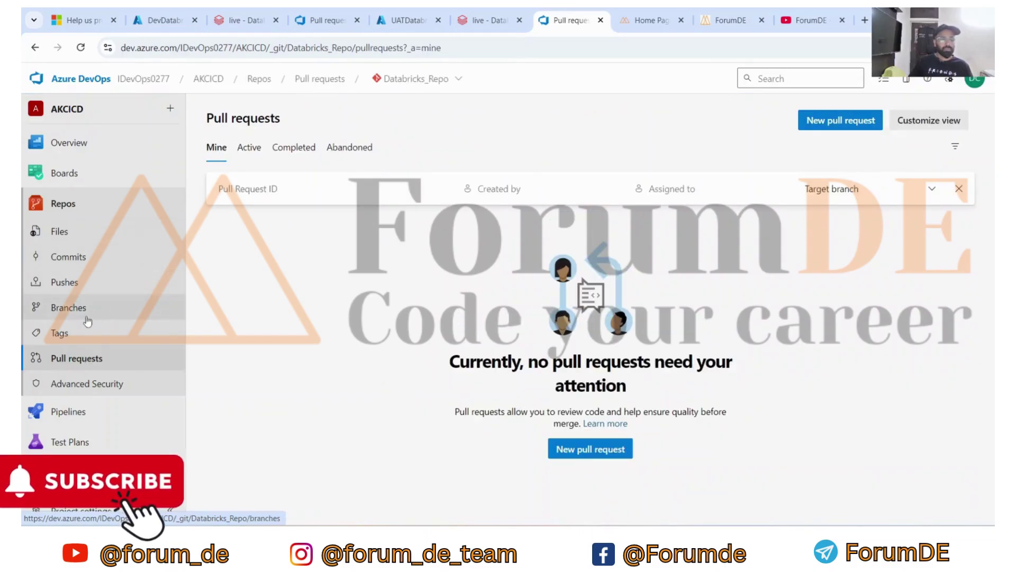
Step: Open the "Merged PR 4: Push changes" commit from main's commit history and examine its changed file and the Revert option
click(68, 257)
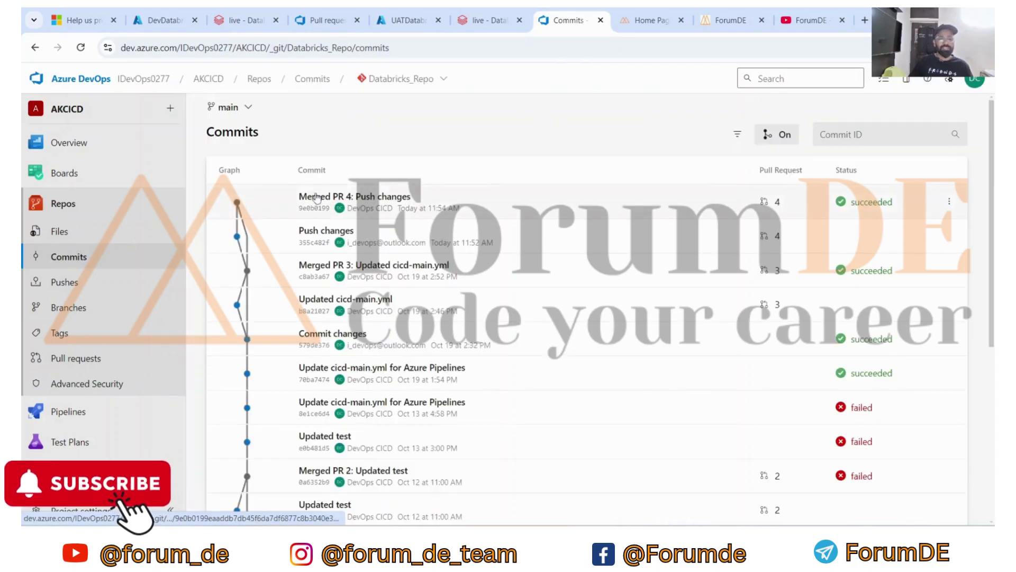
scroll(365, 209, down, 1)
scroll(365, 211, up, 1)
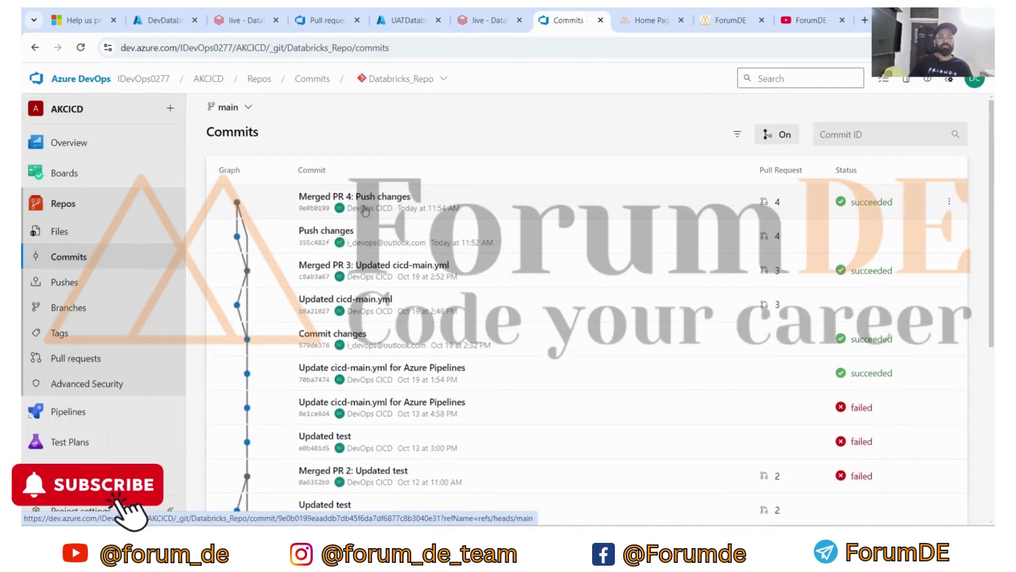
click(322, 197)
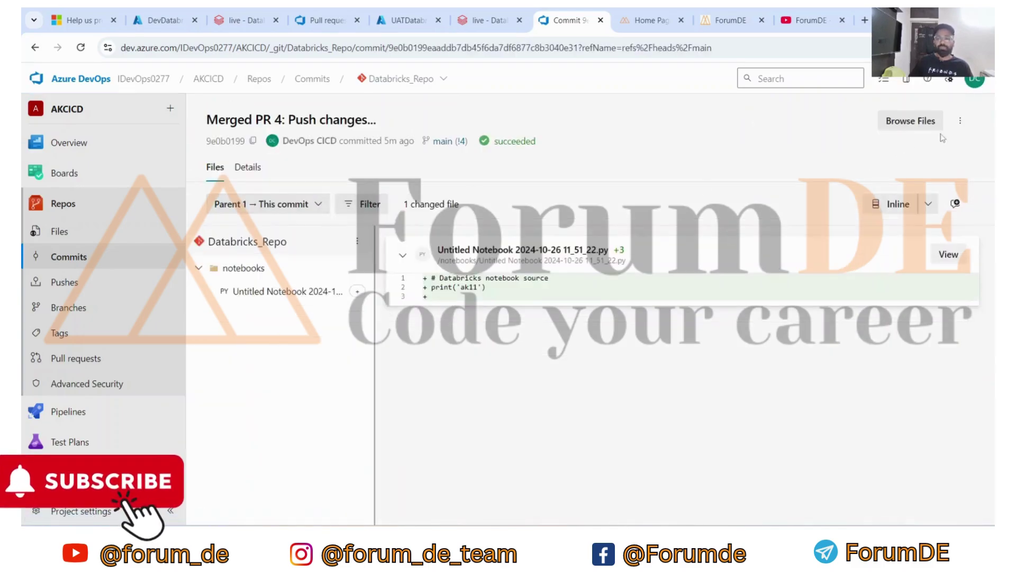
click(959, 126)
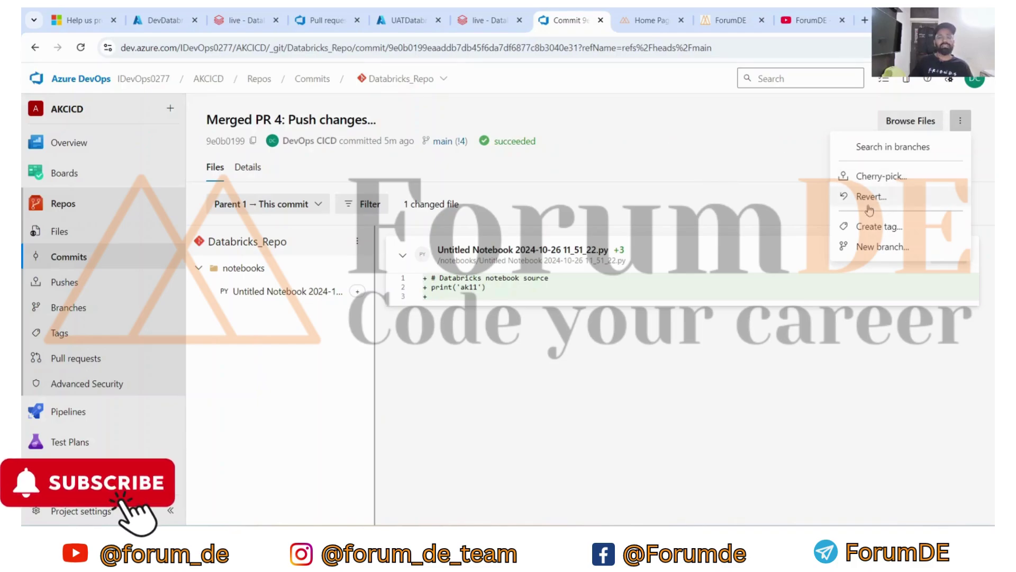
click(69, 257)
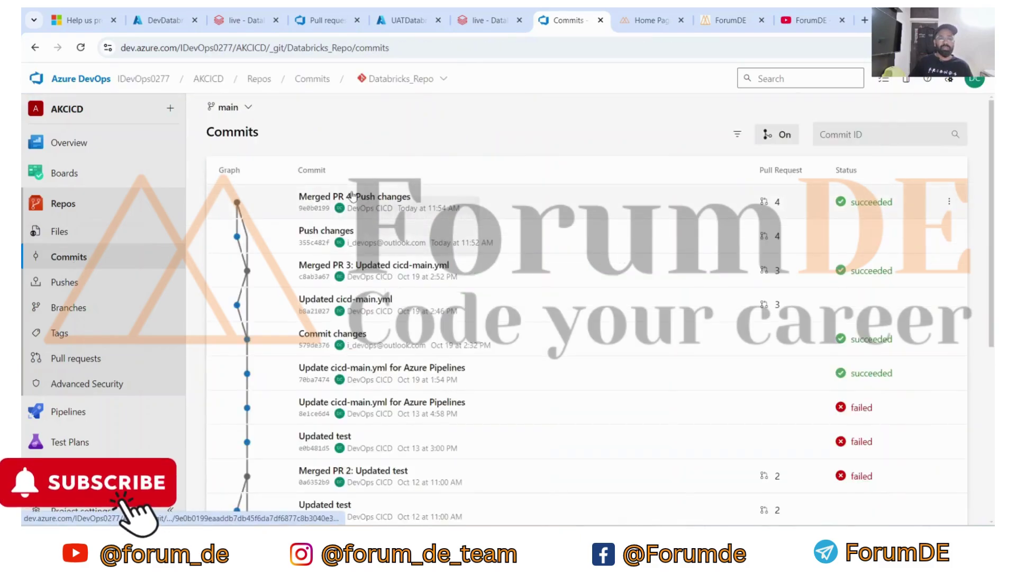
click(325, 199)
click(959, 122)
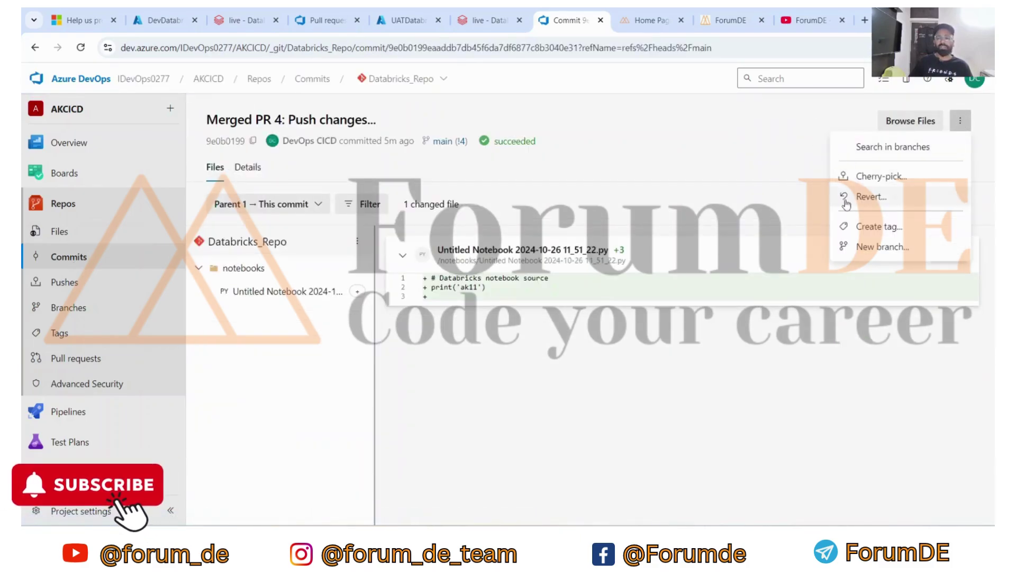
click(104, 168)
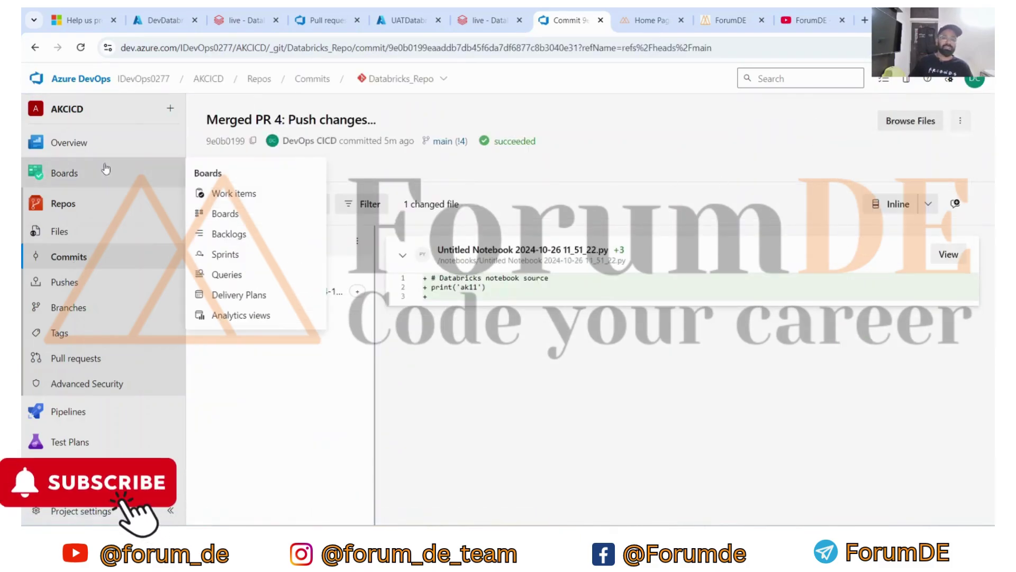
Step: Browse the CICD and shellScript folders on the main branch of Databricks_Repo and open cicd-main.yml
click(72, 206)
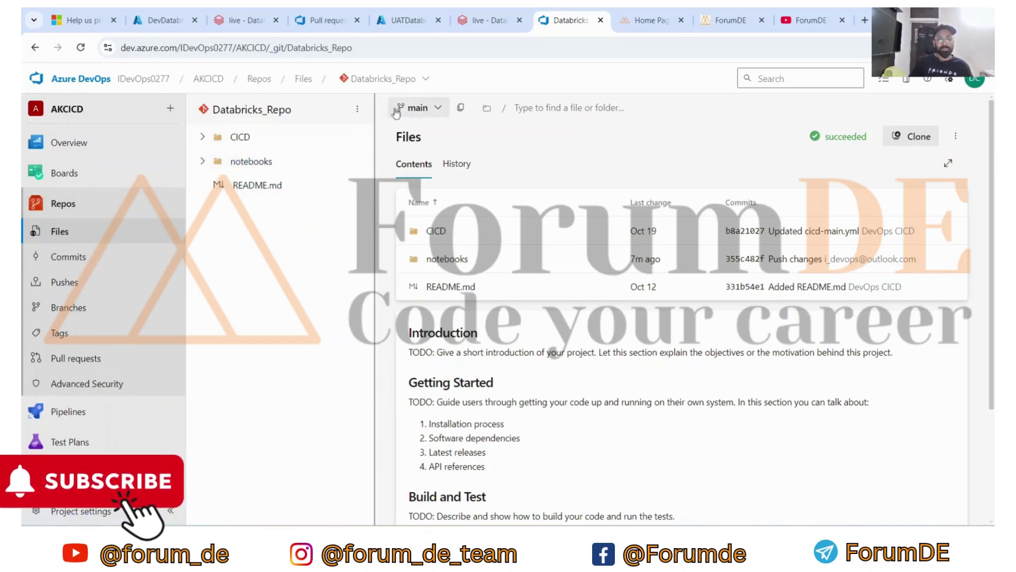
click(203, 137)
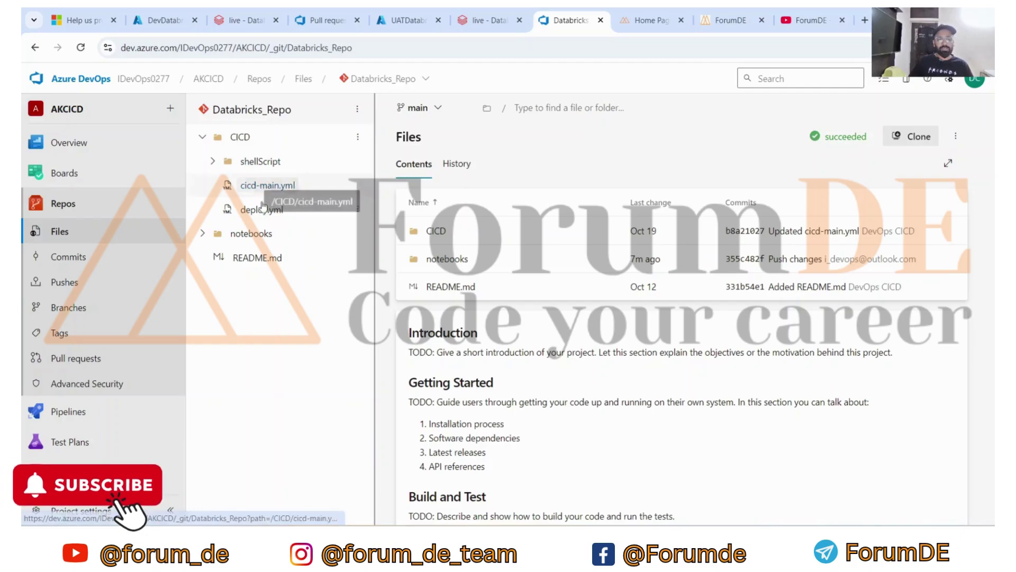
click(247, 162)
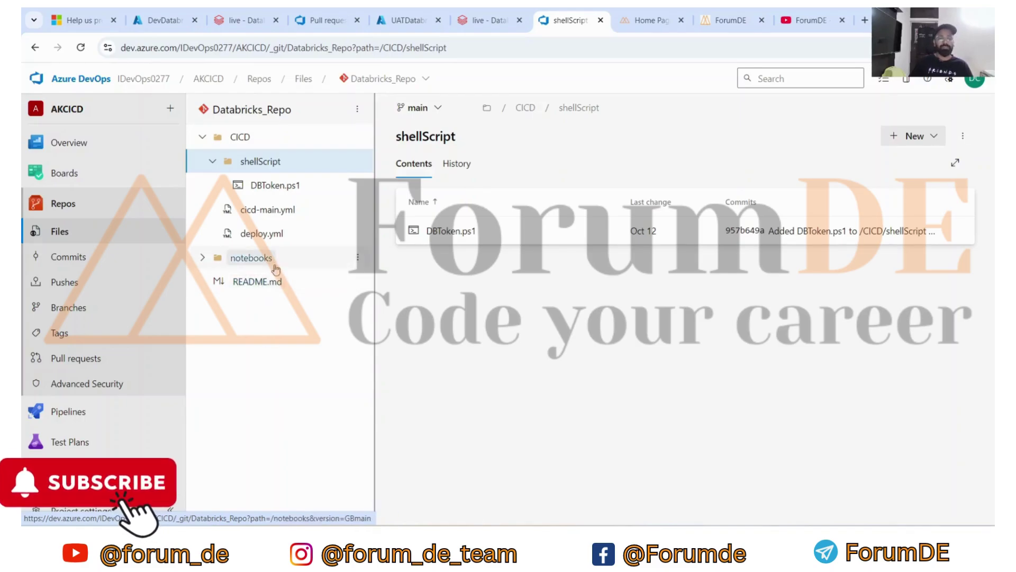
click(285, 219)
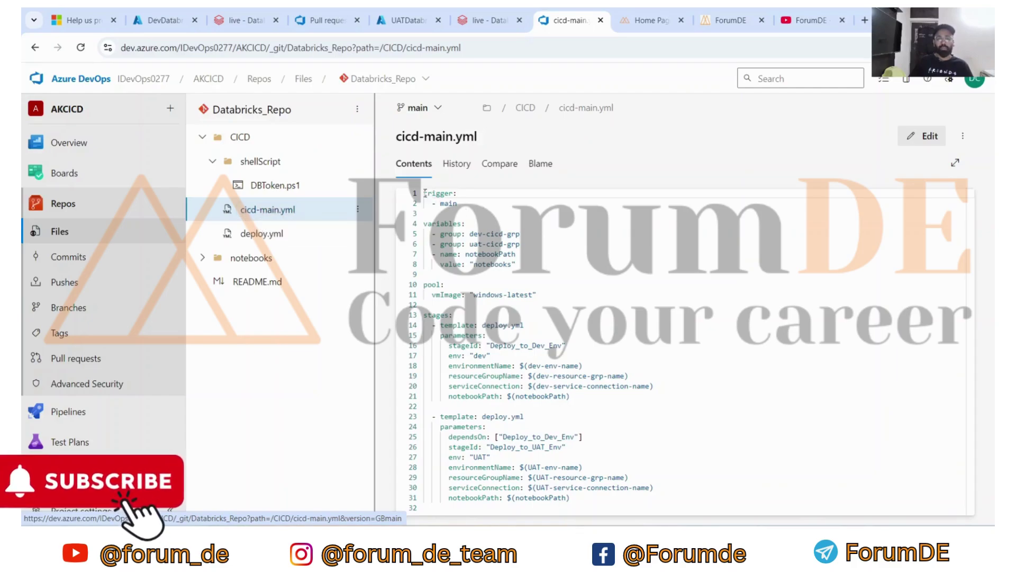
Step: Examine the trigger branch and the variables block of cicd-main.yml by highlighting each in turn
drag(471, 203, 440, 203)
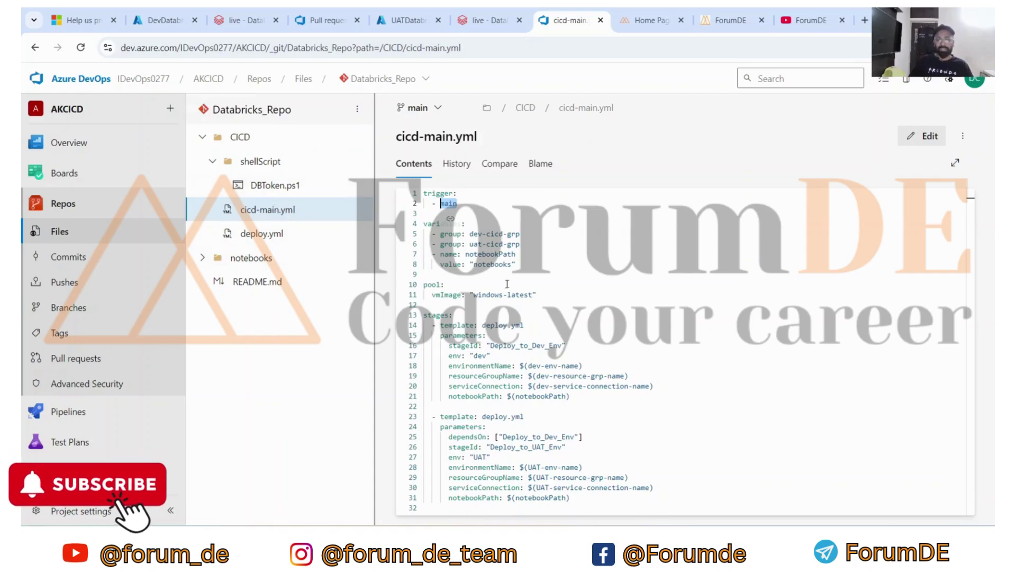
click(551, 246)
drag(532, 267, 437, 223)
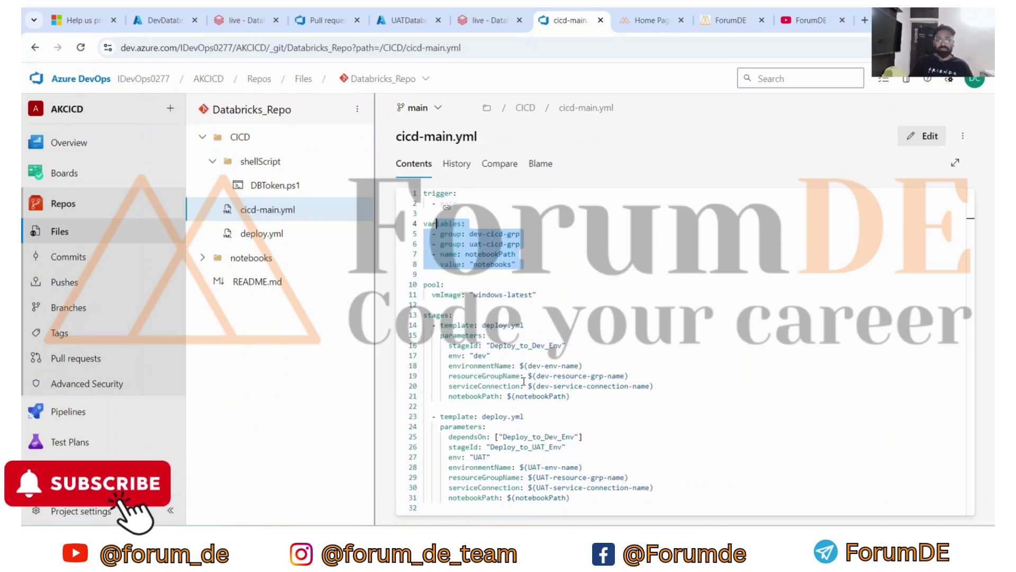
Step: Open deploy.yml from the CICD folder and read through its stages and the full width of its inline deployment script
click(578, 497)
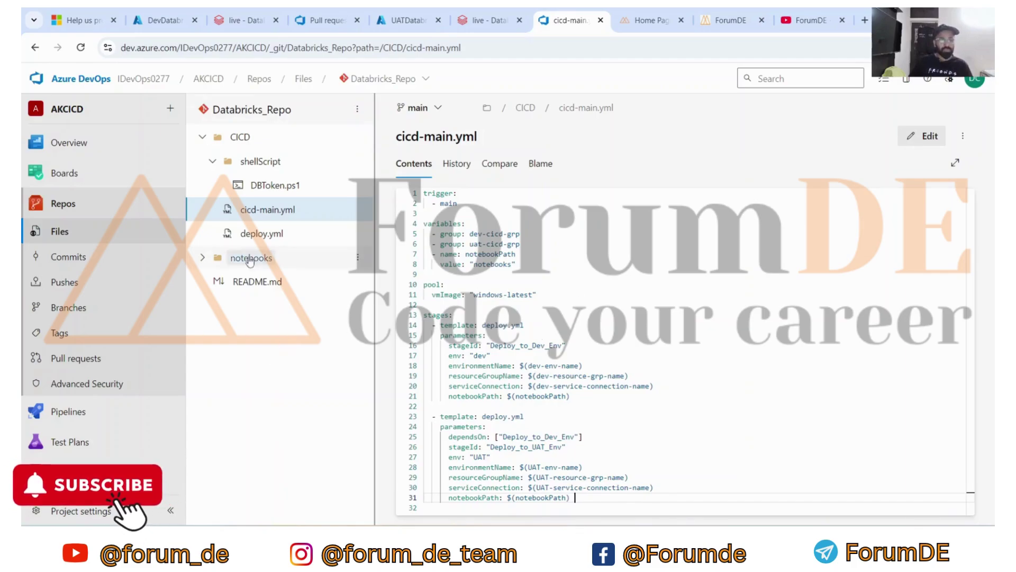
click(256, 236)
scroll(510, 278, down, 3)
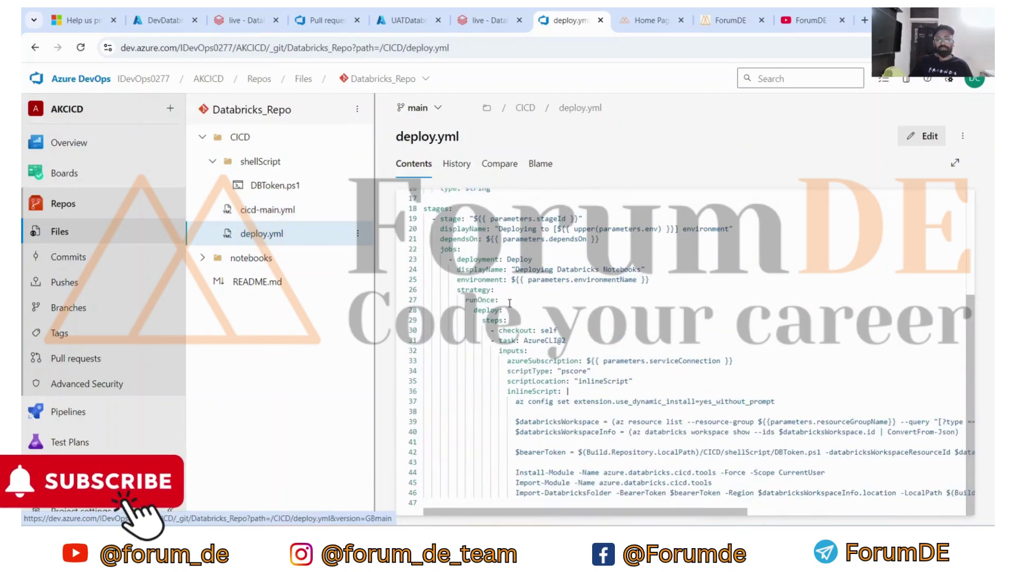
drag(533, 512, 782, 500)
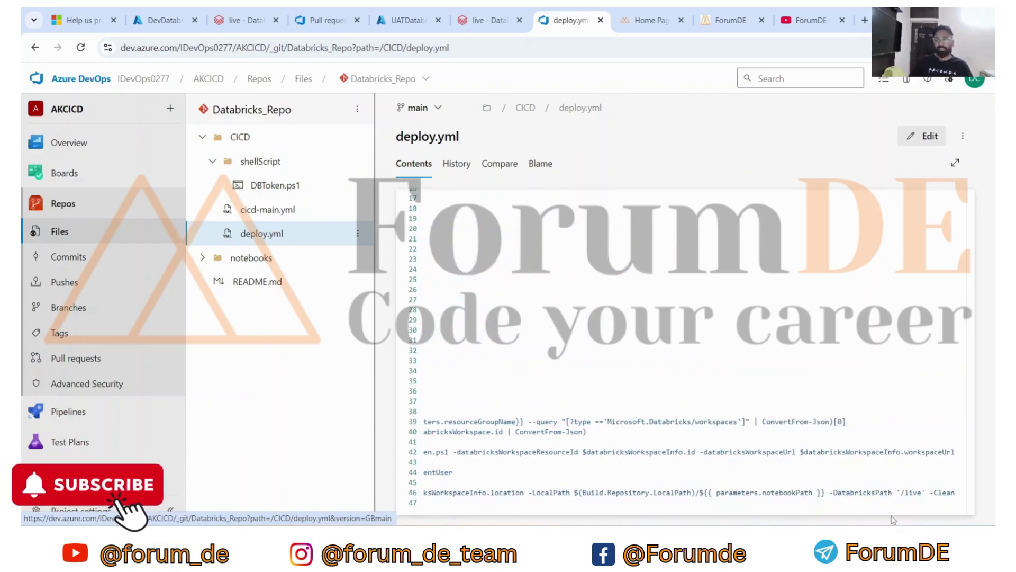
drag(849, 514, 630, 511)
scroll(563, 482, up, 2)
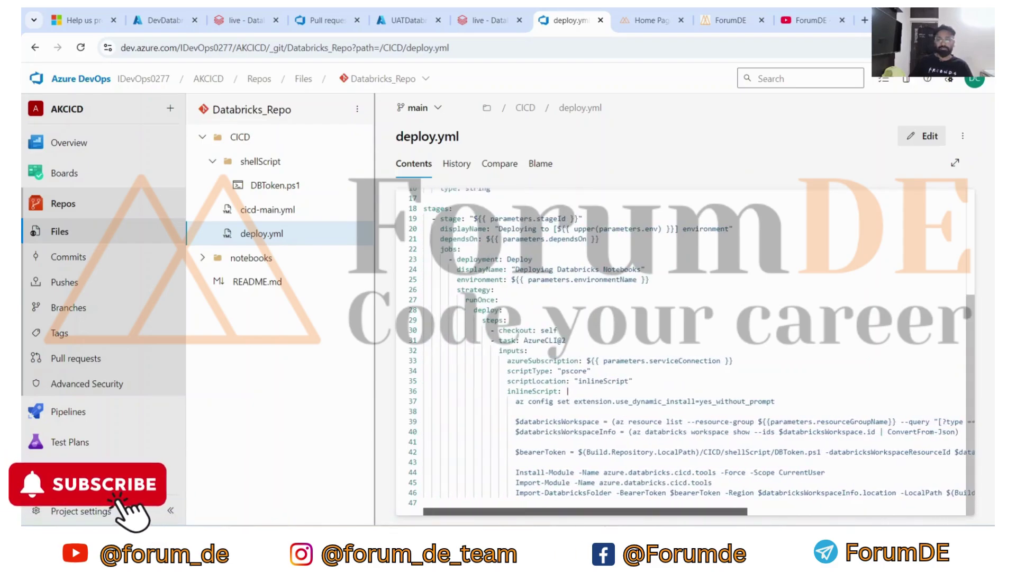
Step: Open DBToken.ps1 from the shellScript folder and read through its parameters and access token logic
click(270, 186)
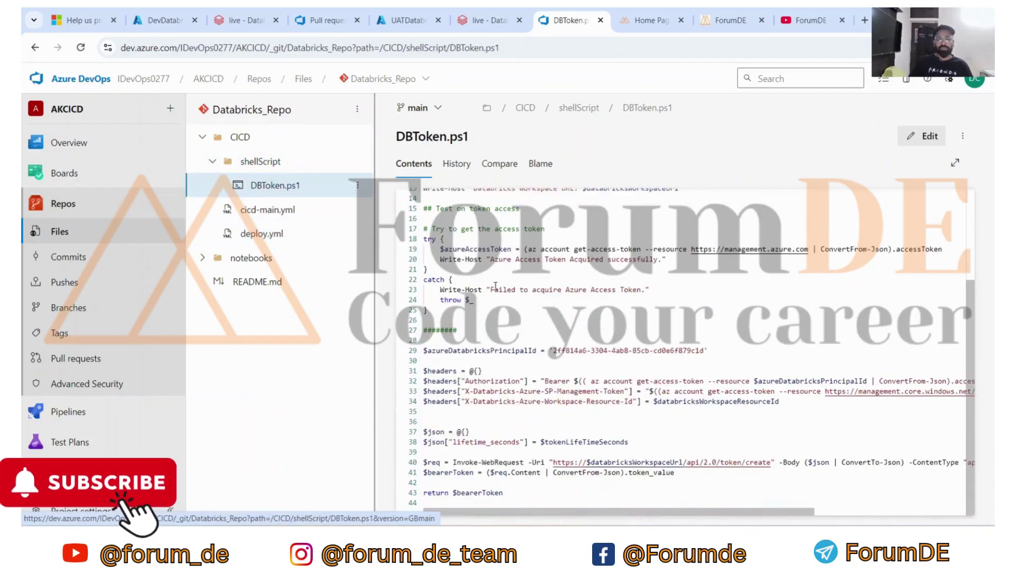
mouse_move(542, 511)
mouse_down()
mouse_move(682, 503)
mouse_move(524, 509)
mouse_up()
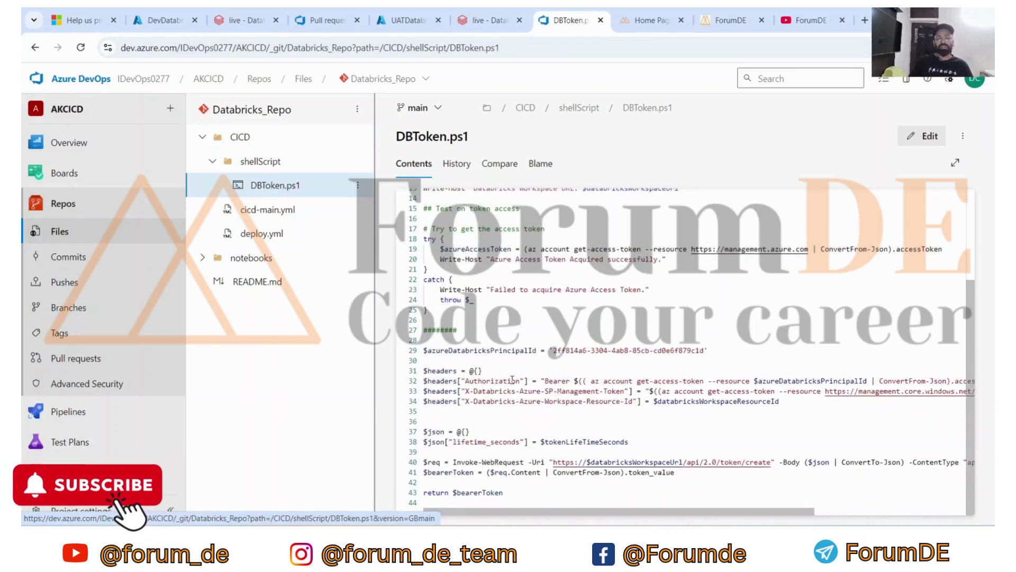
scroll(512, 380, up, 3)
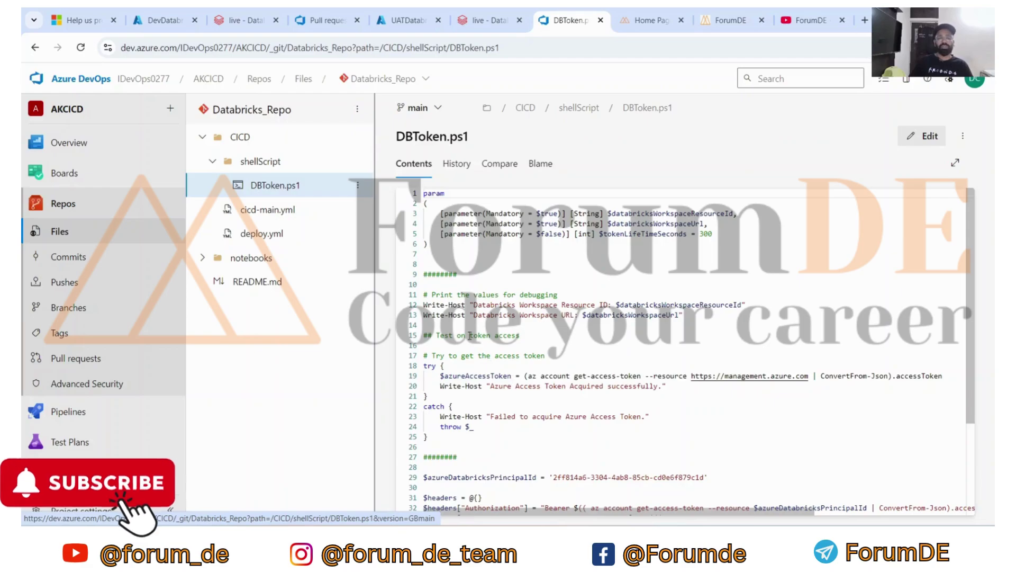
Step: Reopen deploy.yml and check it against the notebooks in the live folder of the dev Databricks workspace
click(259, 234)
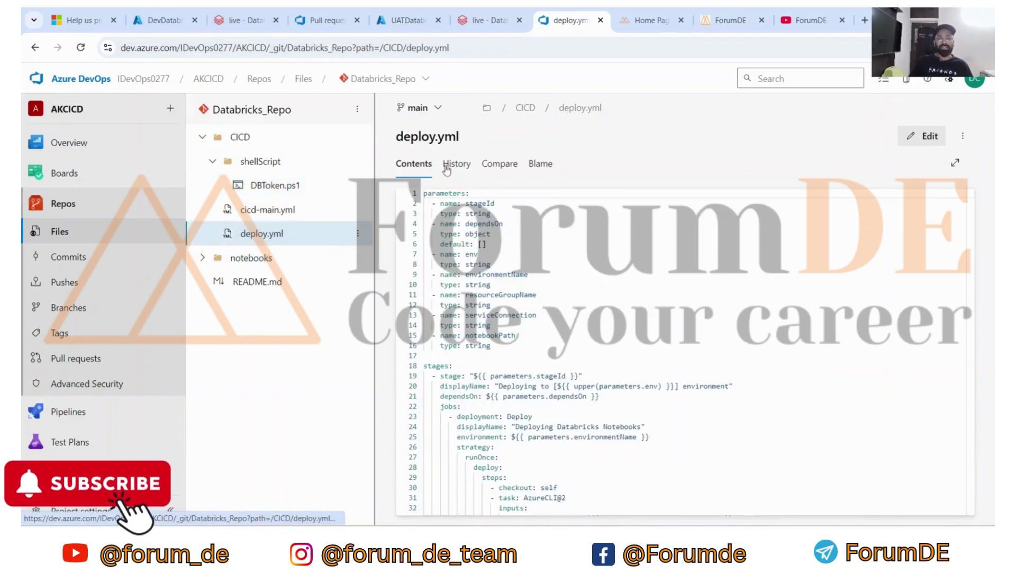
click(243, 20)
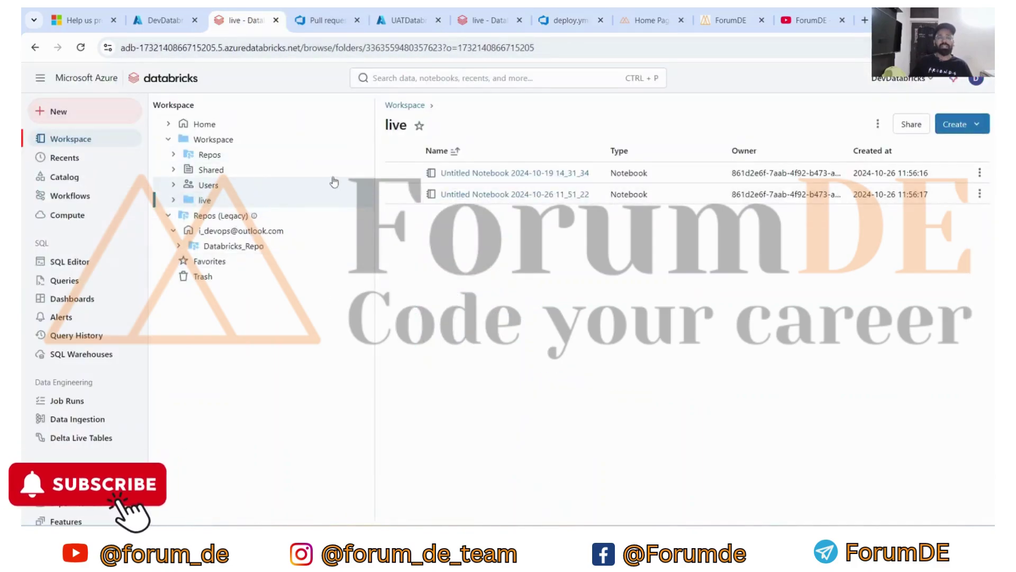
click(551, 24)
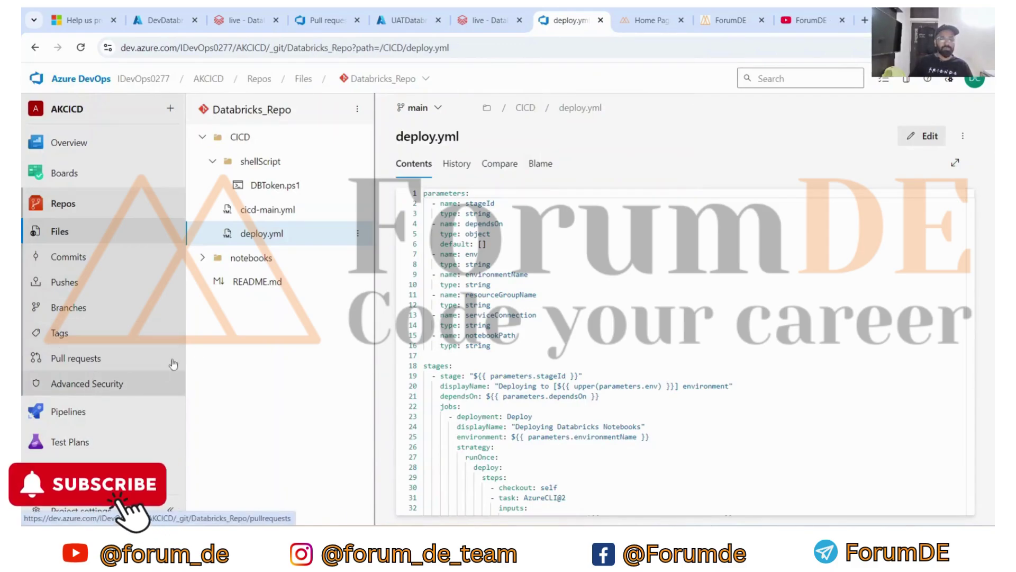
Step: Open cicd-main.yml and highlight the variable groups and notebookPath entries in its variables block
click(256, 207)
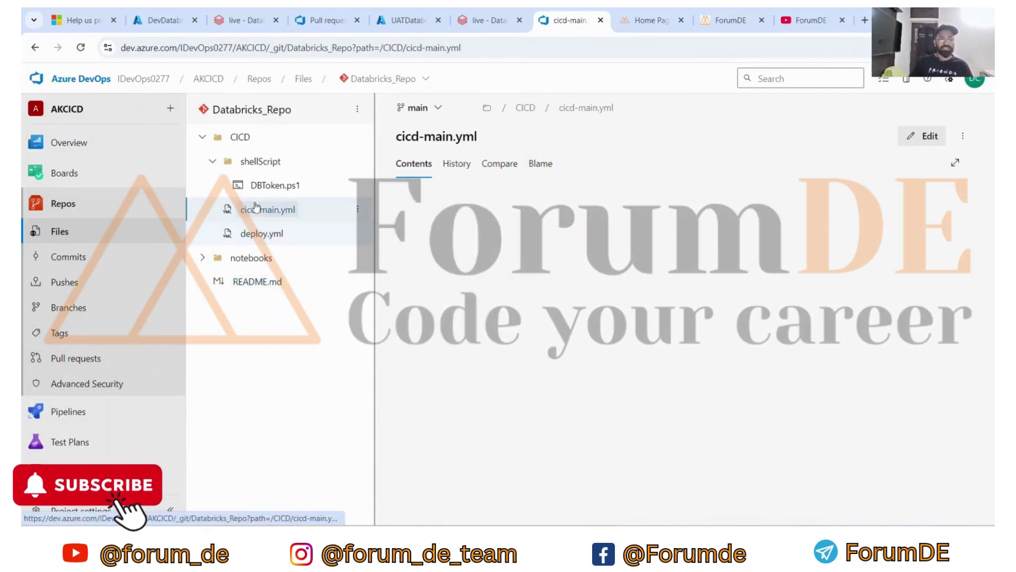
drag(430, 233, 528, 265)
click(528, 265)
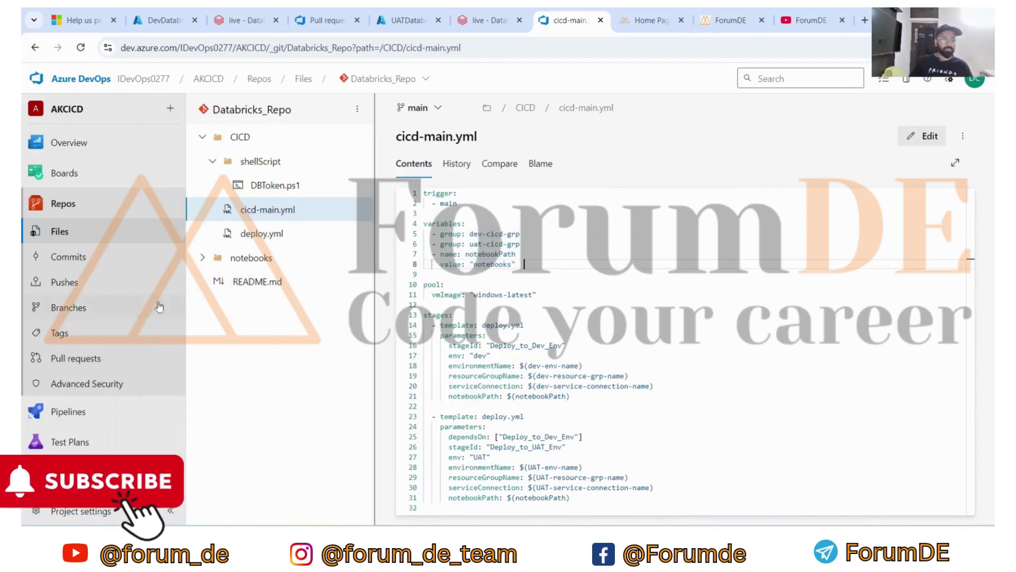
Step: Go to the pipeline Library, view the new variable group form without saving, and open the dev-cicd-grp variable group
mouse_move(62, 418)
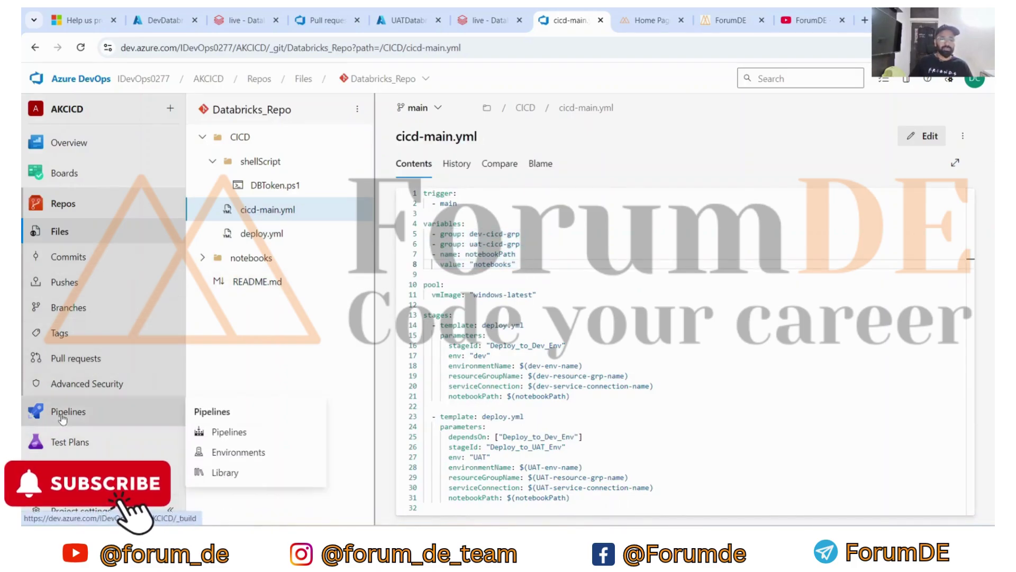
click(225, 472)
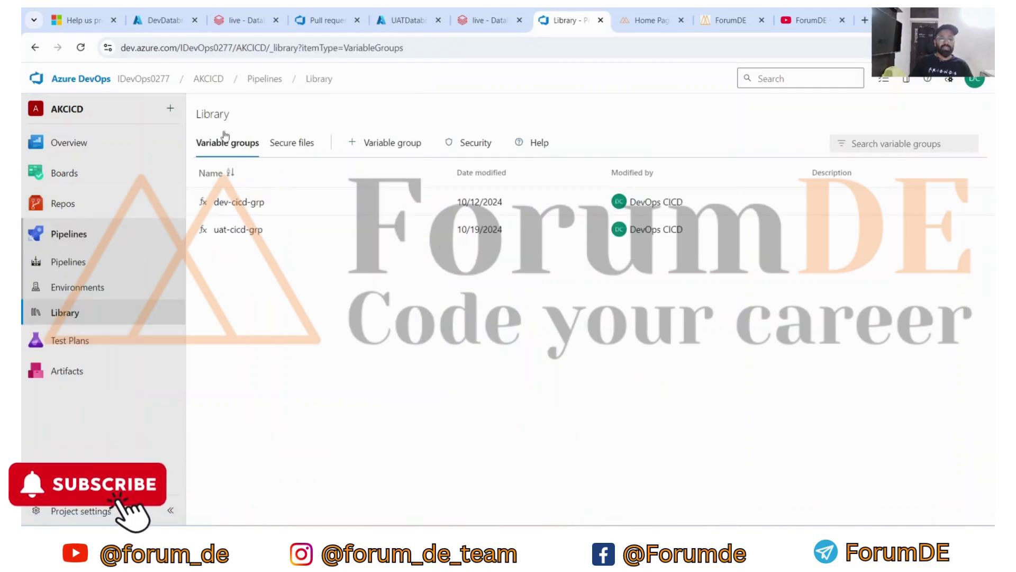
click(377, 144)
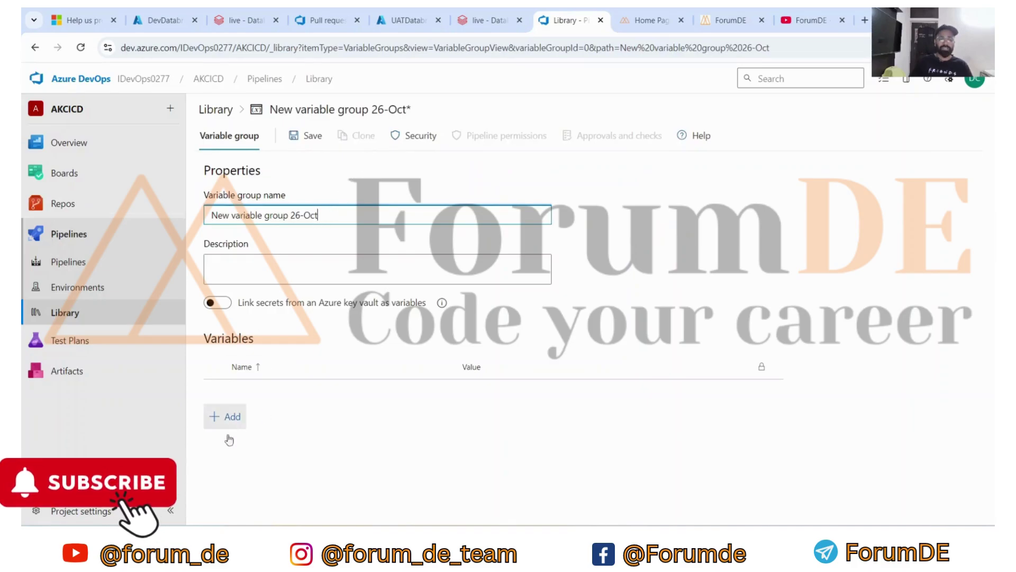
click(83, 318)
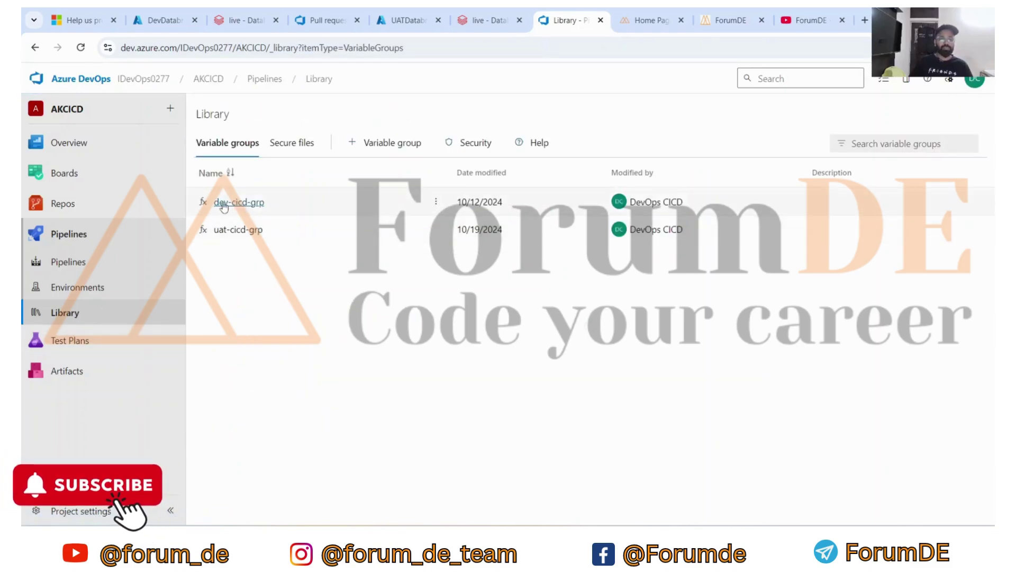
click(224, 205)
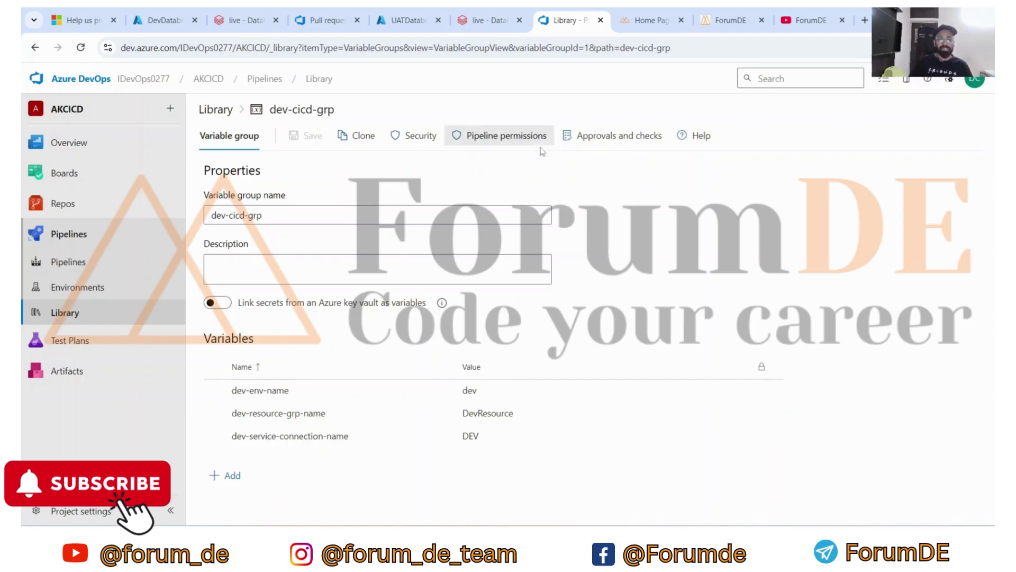
Step: Duplicate the dev-cicd-grp browser tab and open cicd-main.yml from the CICD folder of Databricks_Repo in the copy
right_click(564, 29)
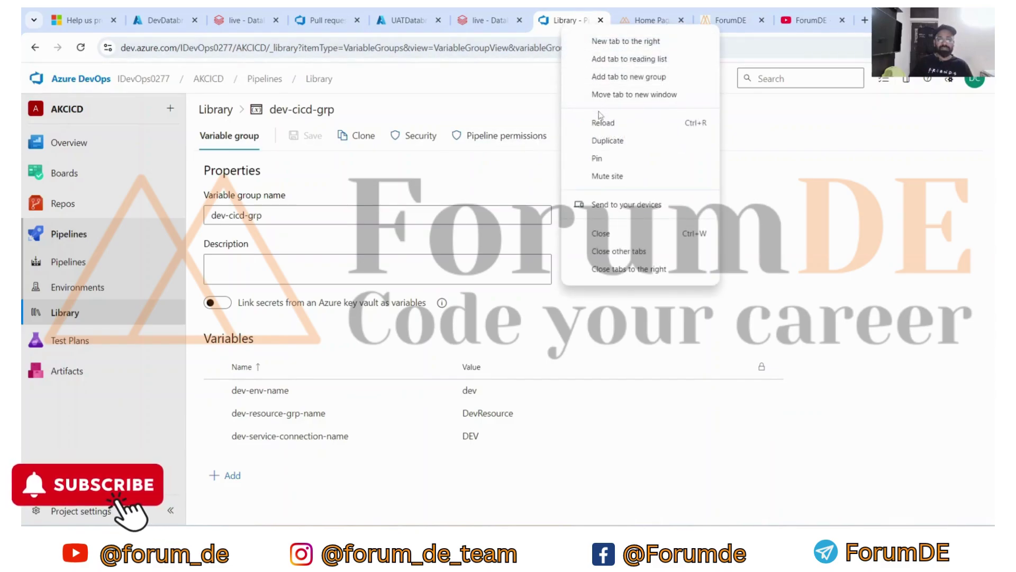
click(600, 145)
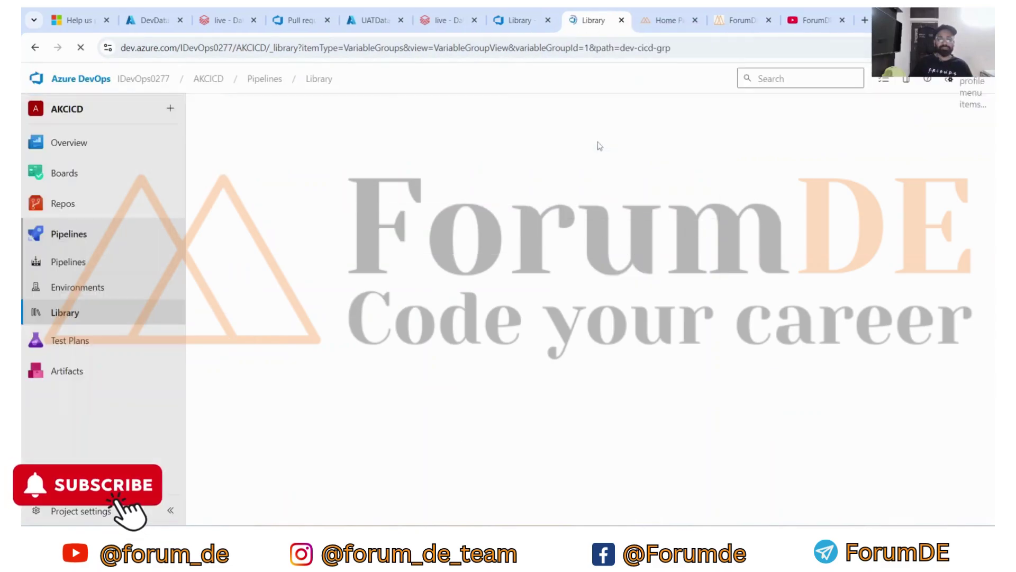
click(63, 204)
click(434, 236)
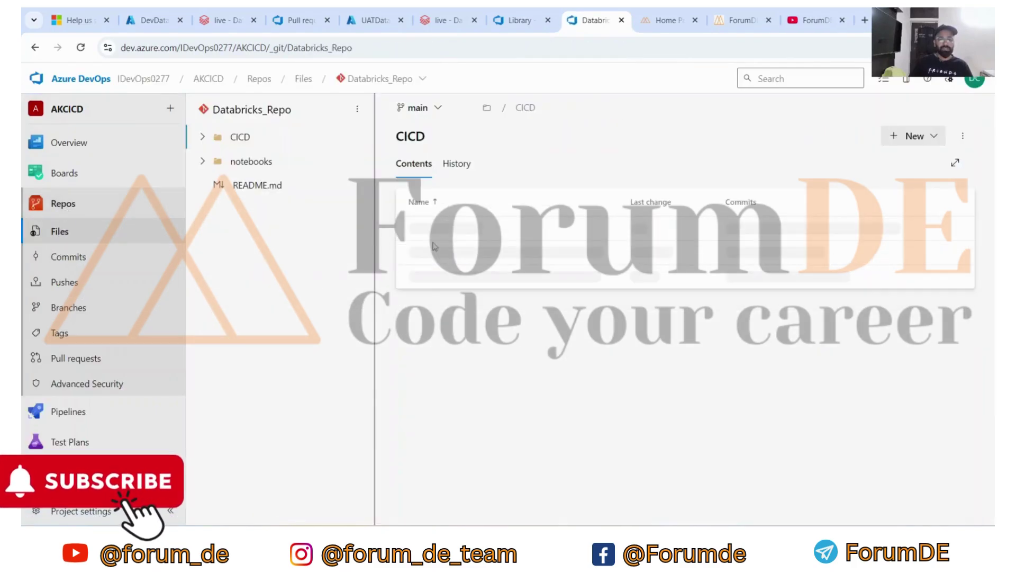
click(279, 185)
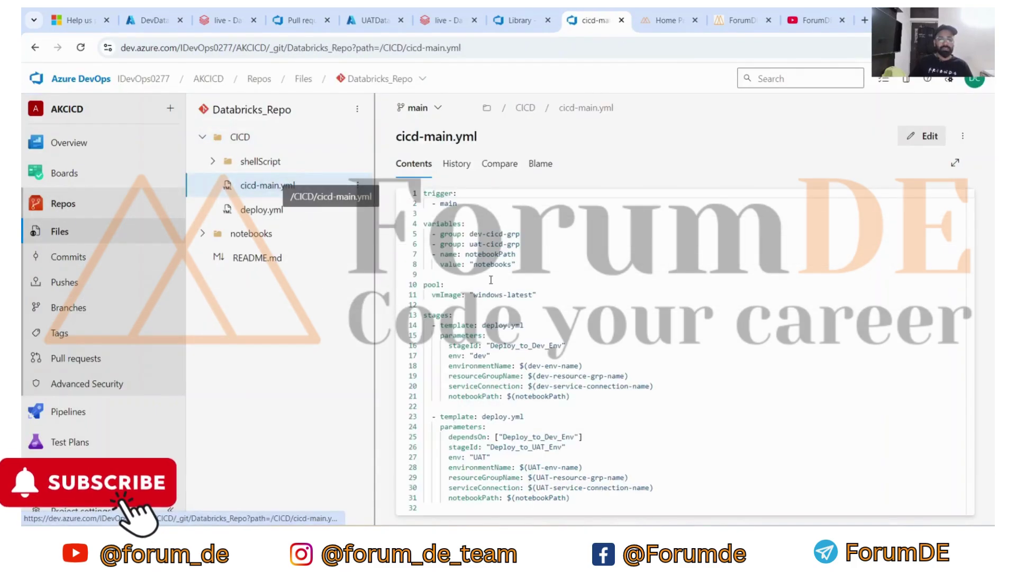
Step: Compare the dev stage parameters in cicd-main.yml with the variables defined in dev-cicd-grp
click(516, 21)
click(593, 20)
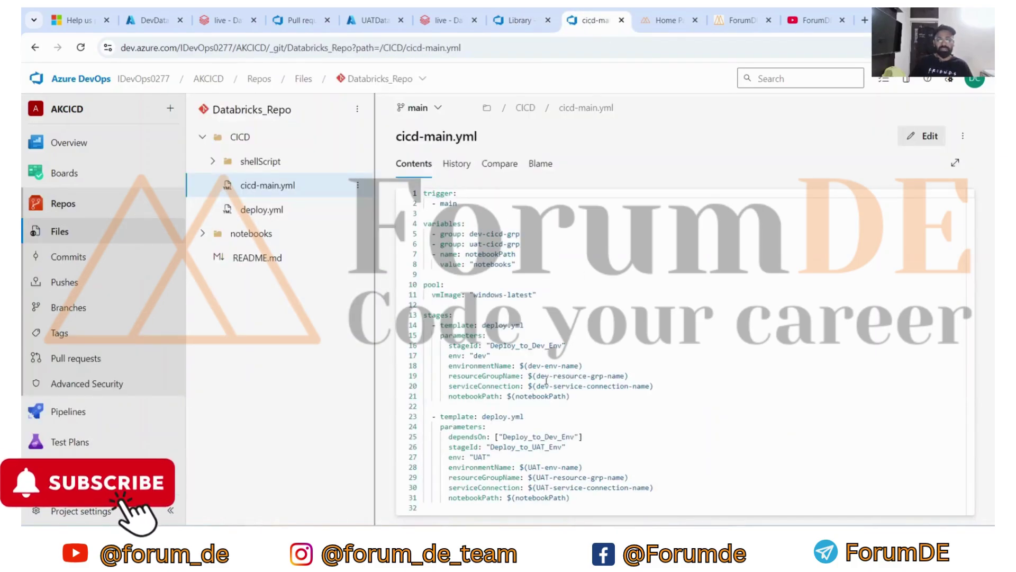
click(516, 20)
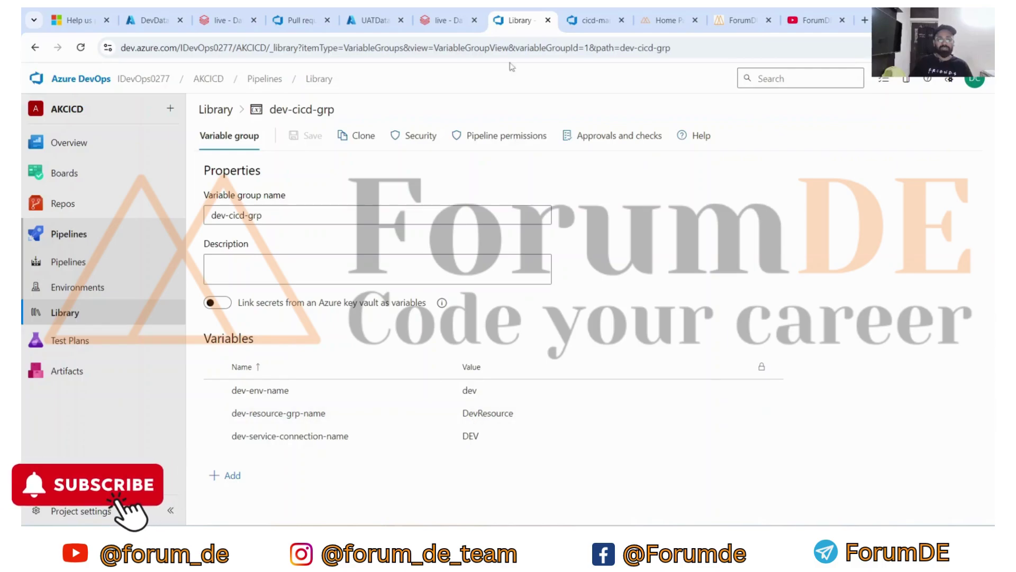
Step: Open the DevResource resource group in the Azure portal and compare its name with dev-resource-grp-name in dev-cicd-grp
click(155, 21)
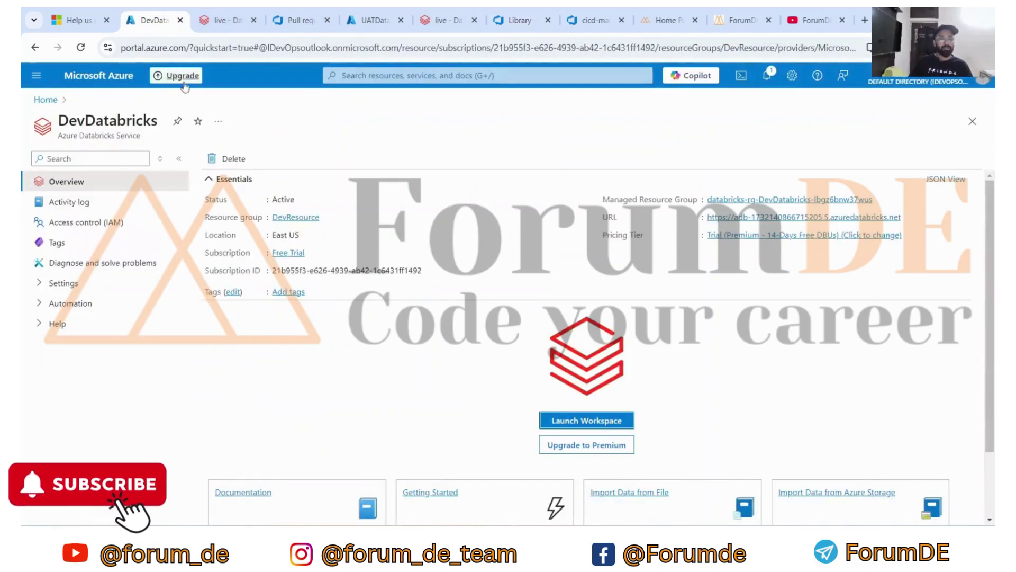
click(45, 100)
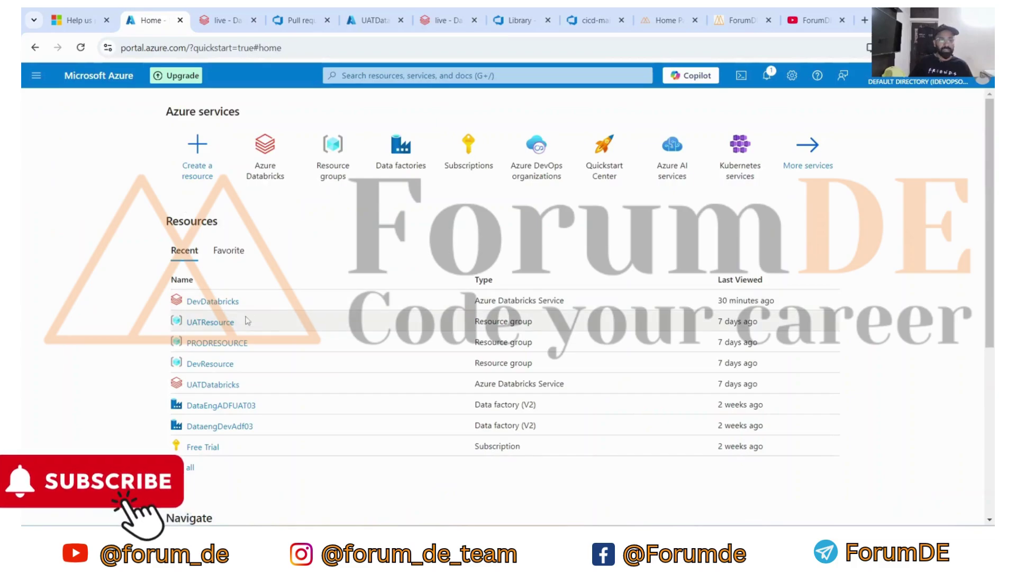
click(216, 365)
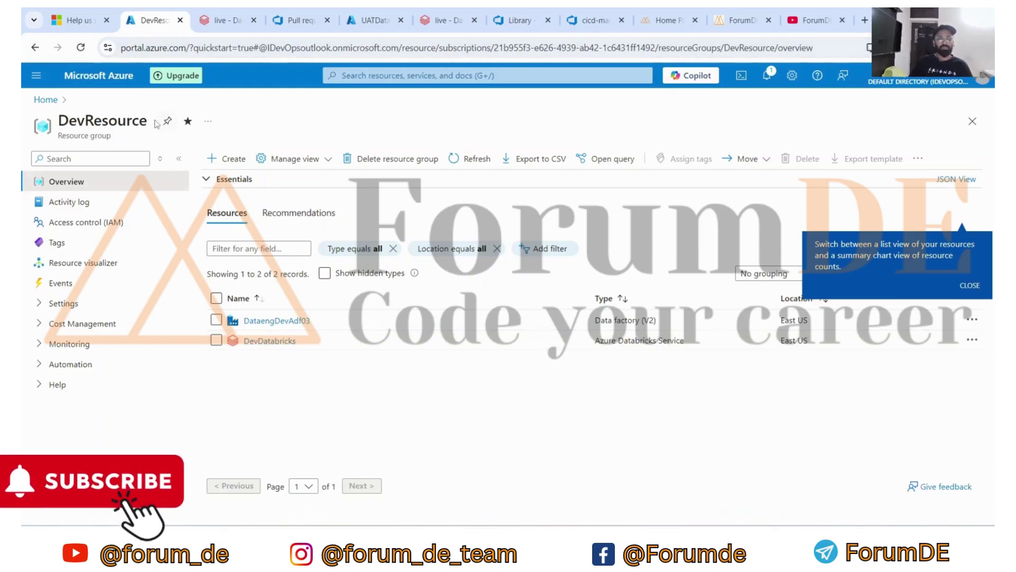
click(516, 20)
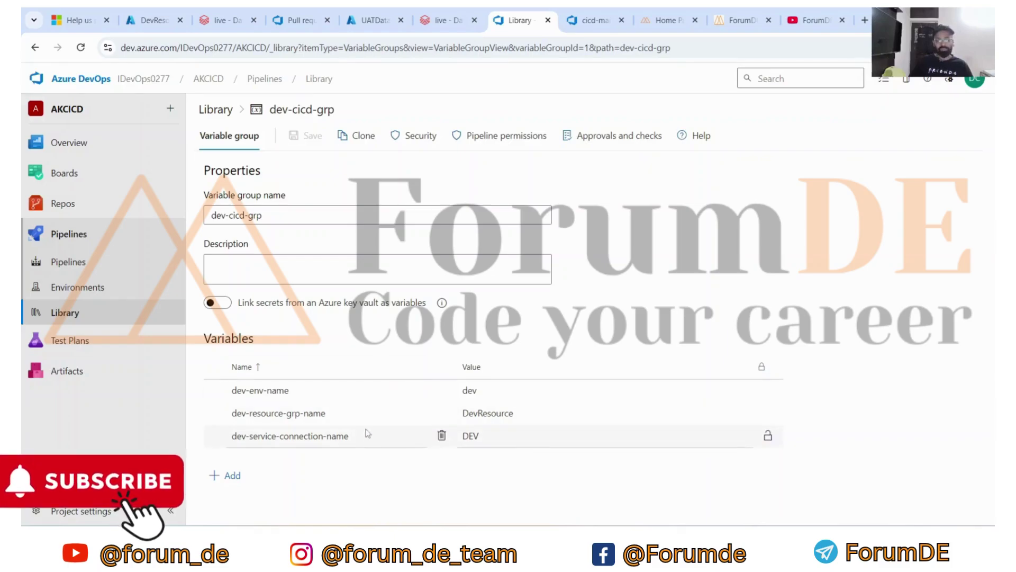
click(151, 20)
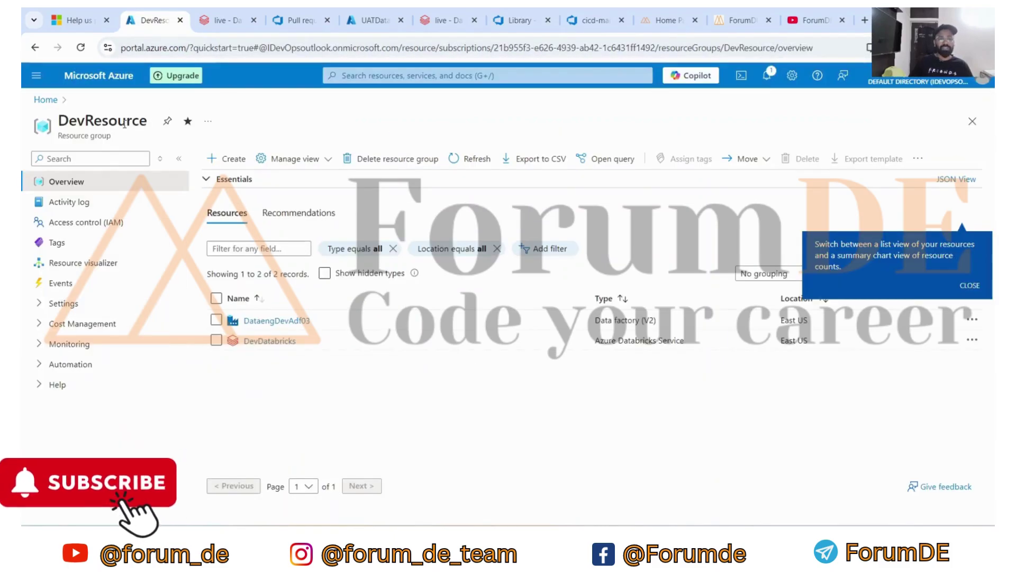
click(514, 20)
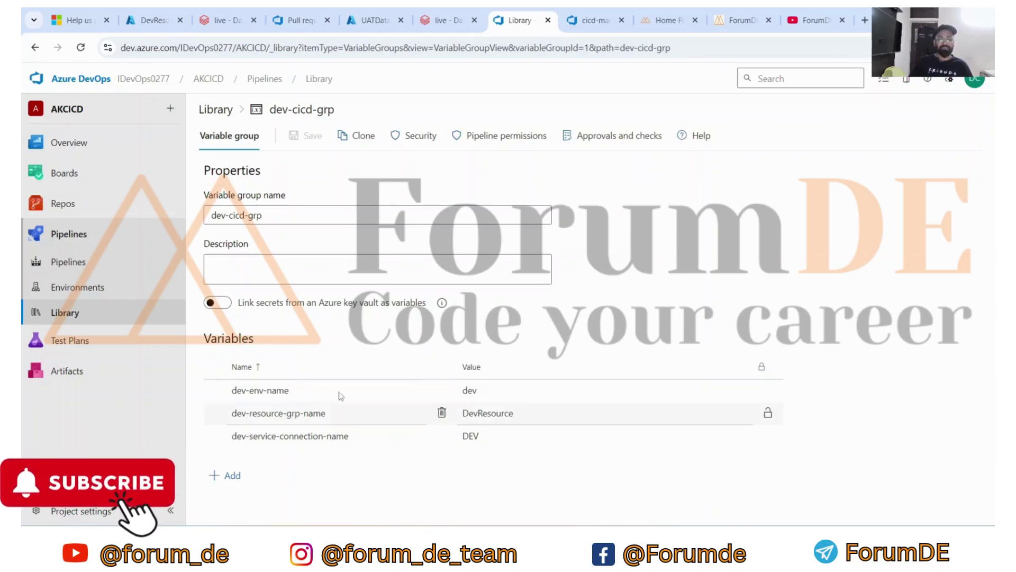
Step: Open the uat-cicd-grp variable group and compare its resource group variable with the UATDatabricks overview in the Azure portal
click(34, 47)
click(248, 232)
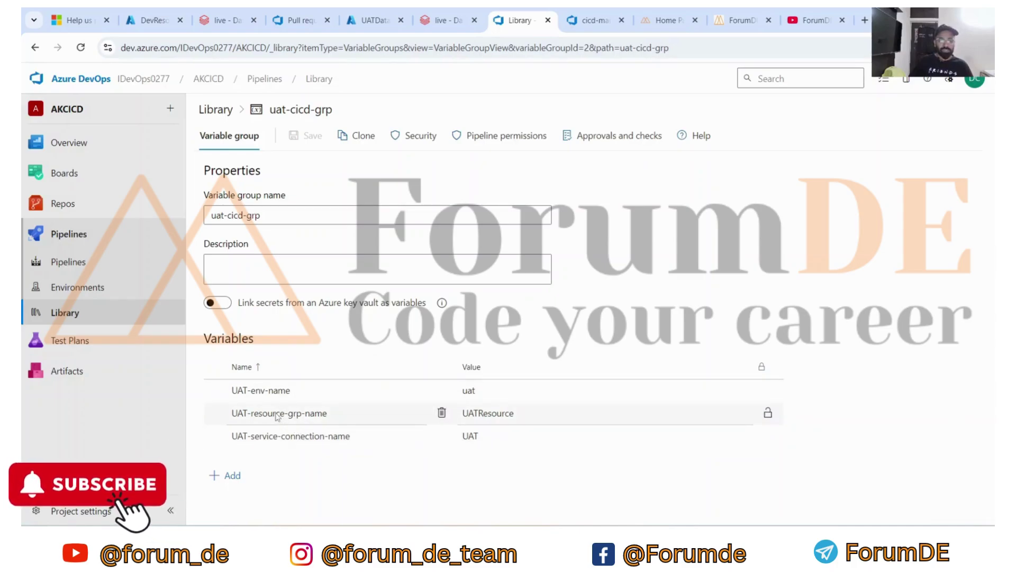
click(140, 24)
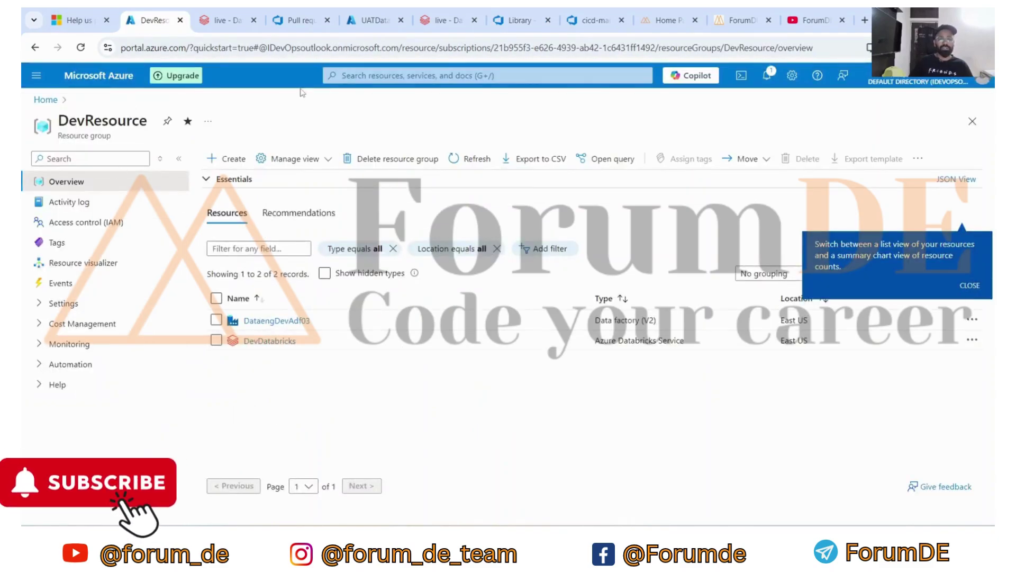
click(430, 23)
click(371, 23)
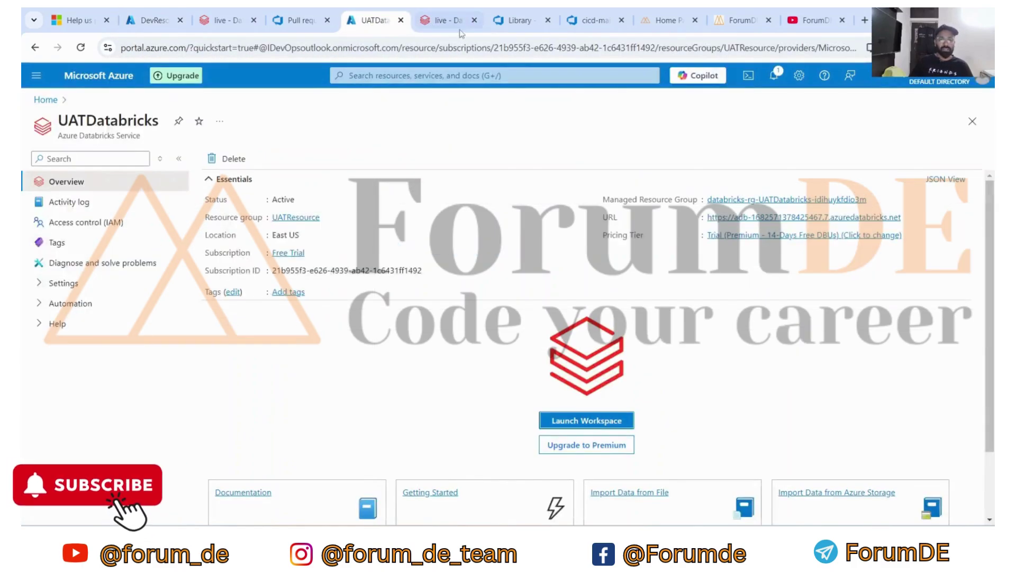
click(518, 21)
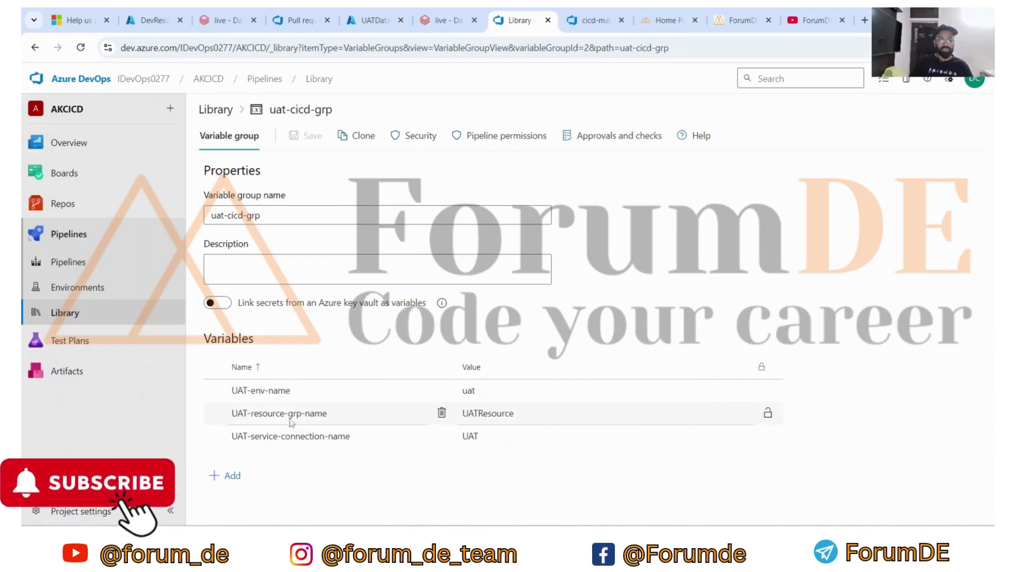
Step: Open the pipeline Environments list and view the deployments of the dev environment
click(70, 288)
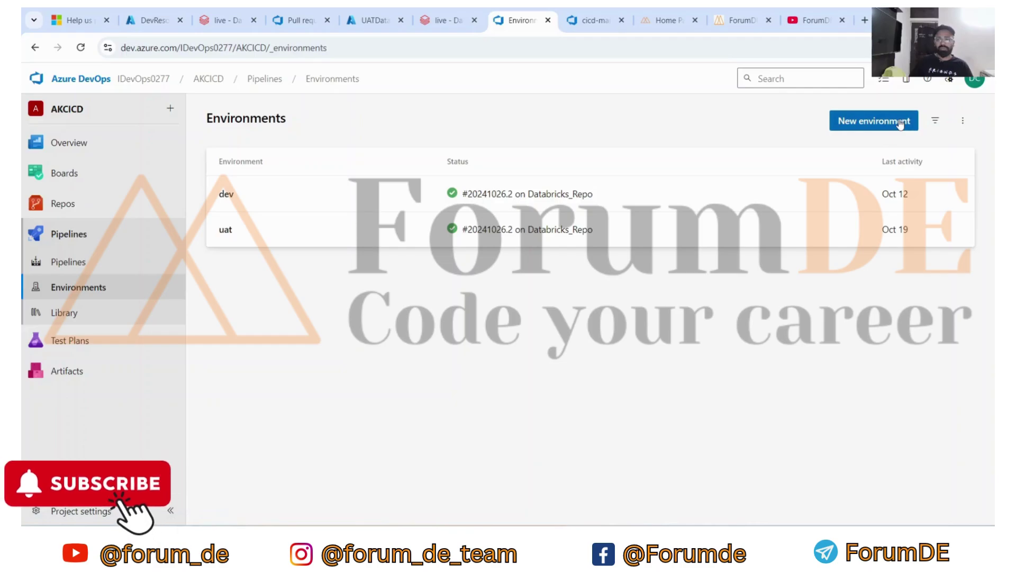
click(226, 194)
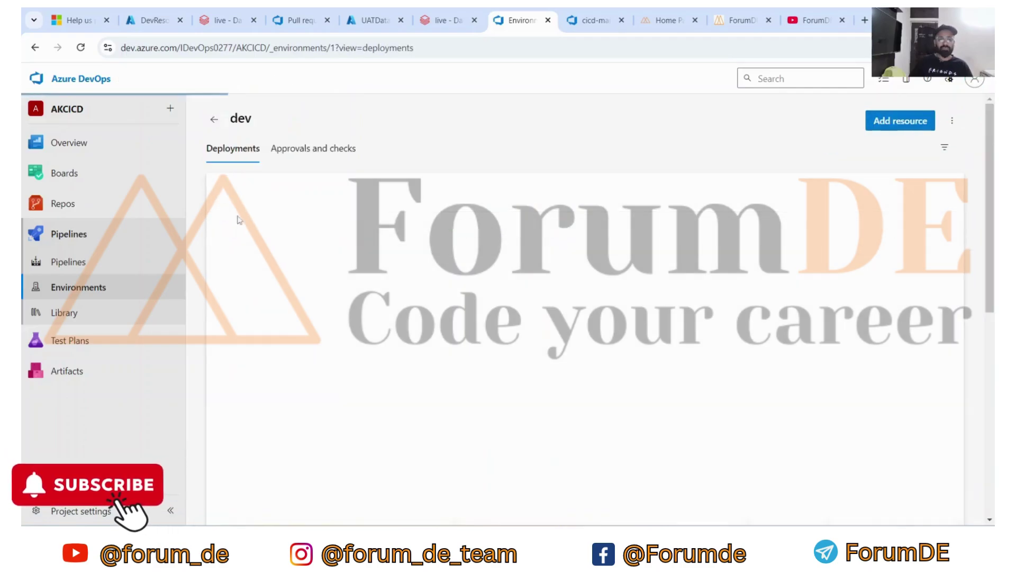
Step: Review the dev environment's deployment history and view the jobs of deployment run 20241026.2
scroll(347, 286, down, 5)
scroll(346, 286, up, 5)
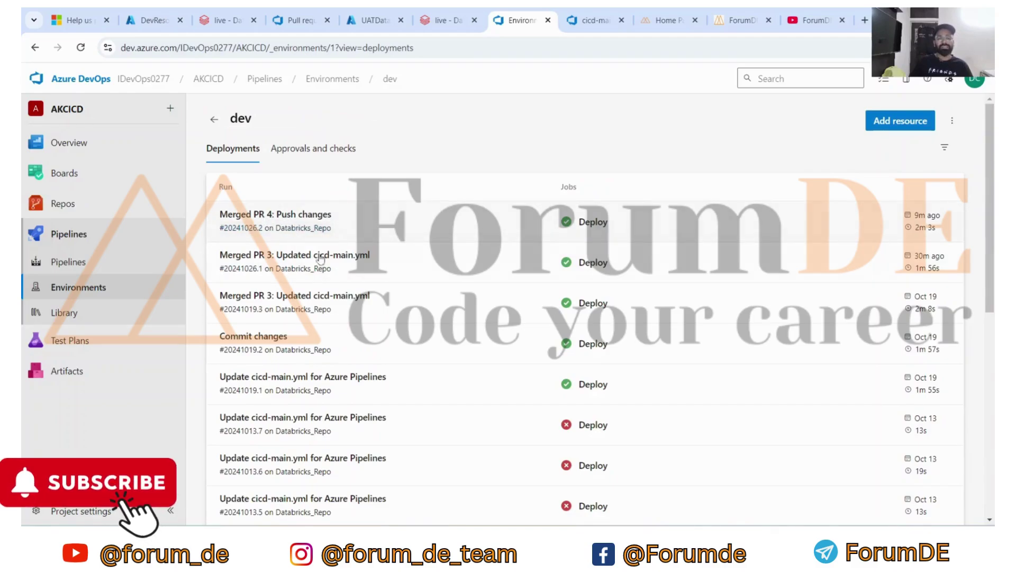
scroll(342, 288, down, 4)
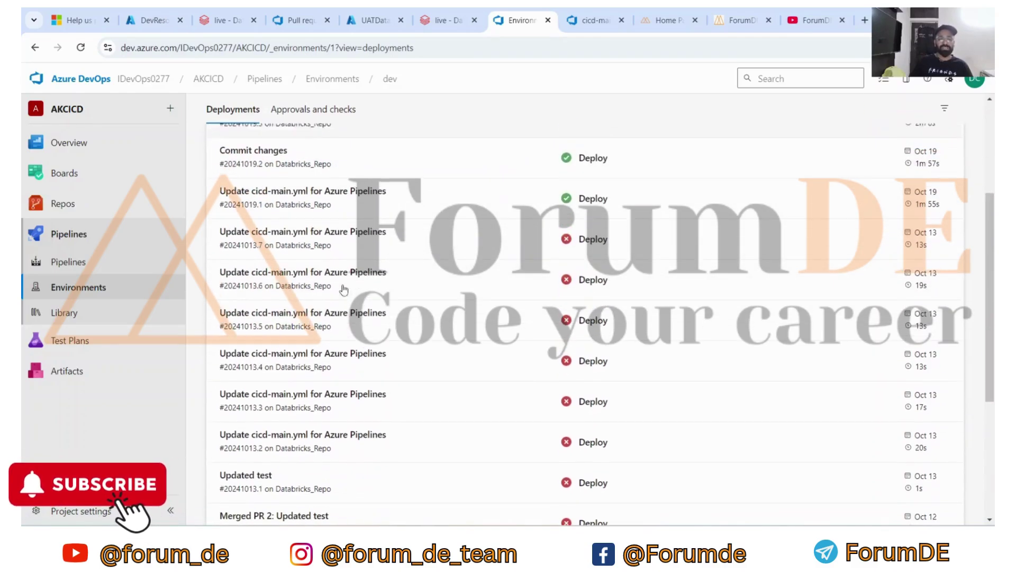
scroll(631, 320, up, 4)
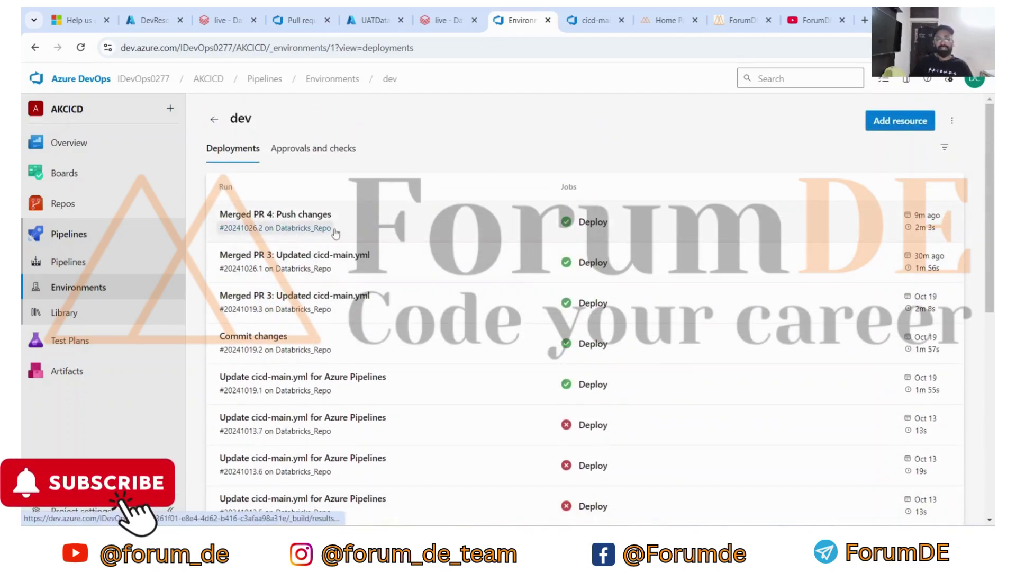
click(301, 229)
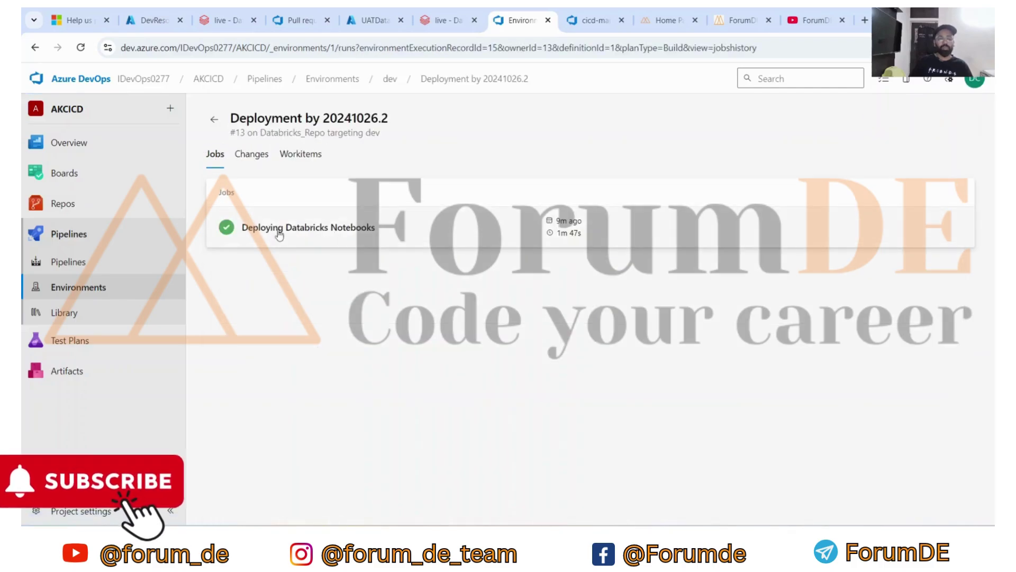
key(alt+Left)
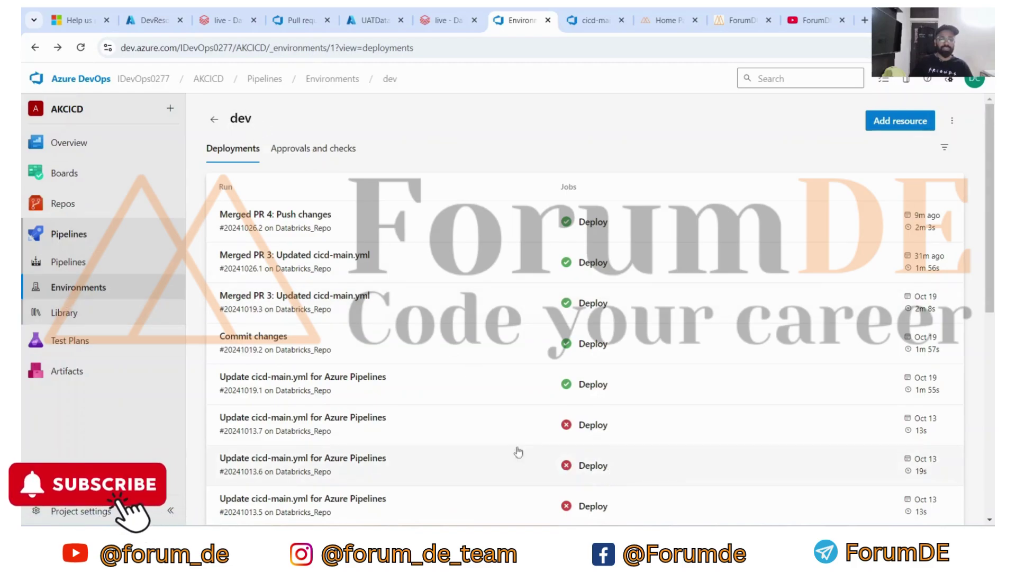
Step: Open the AKCICD project settings and view the DEV and UAT service connections
click(110, 510)
scroll(131, 455, down, 3)
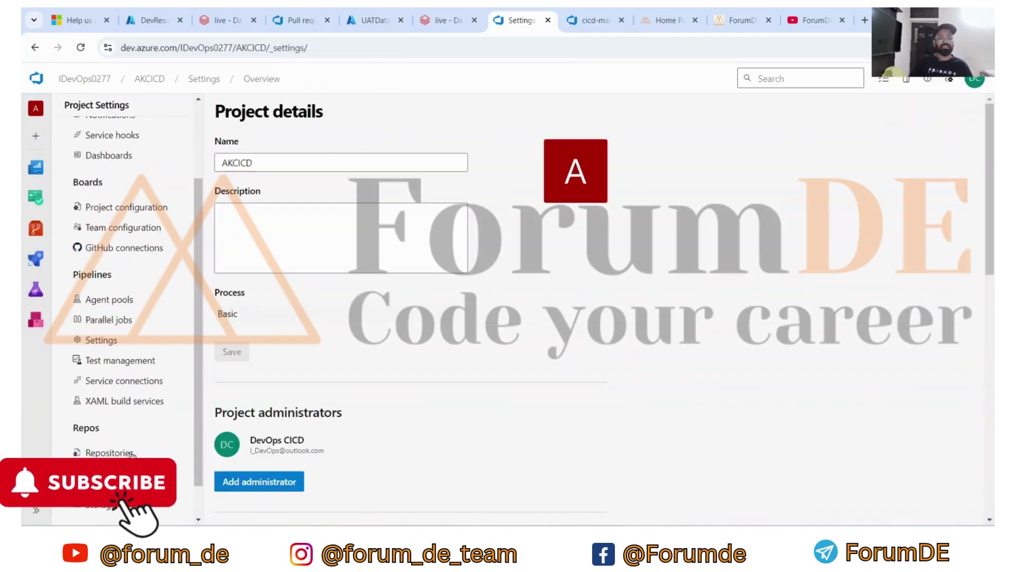
scroll(132, 456, up, 3)
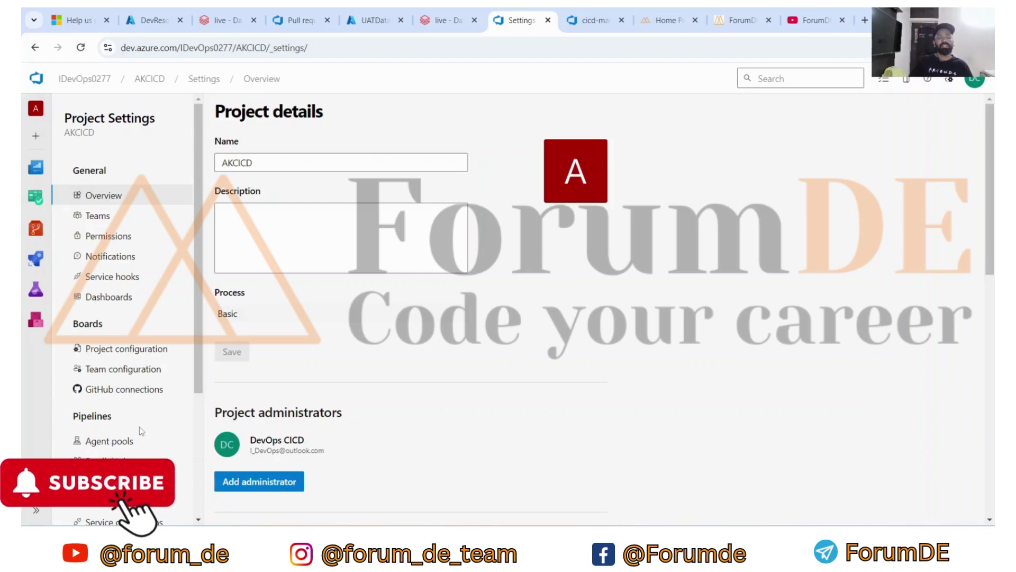
scroll(131, 423, down, 2)
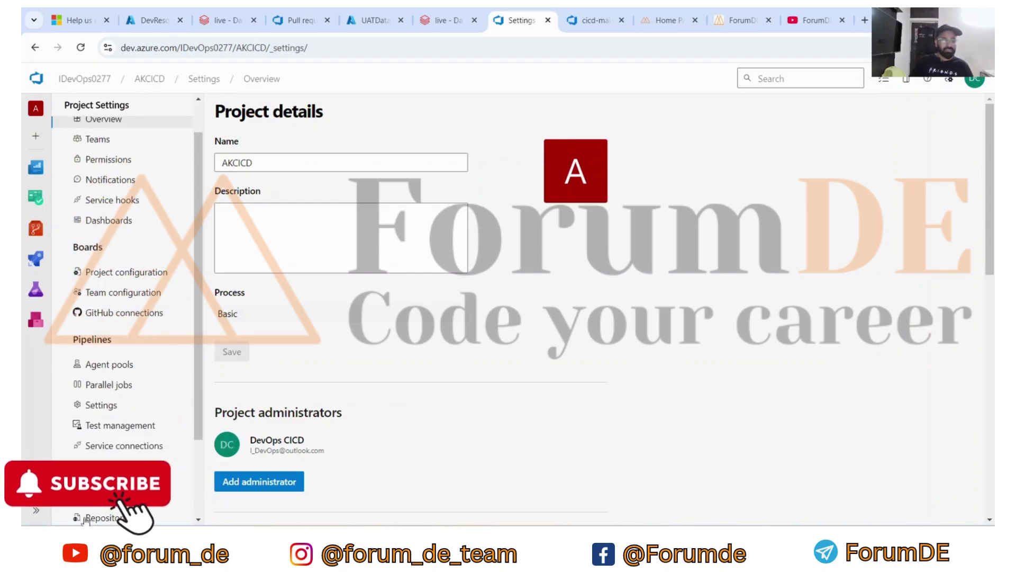
click(36, 230)
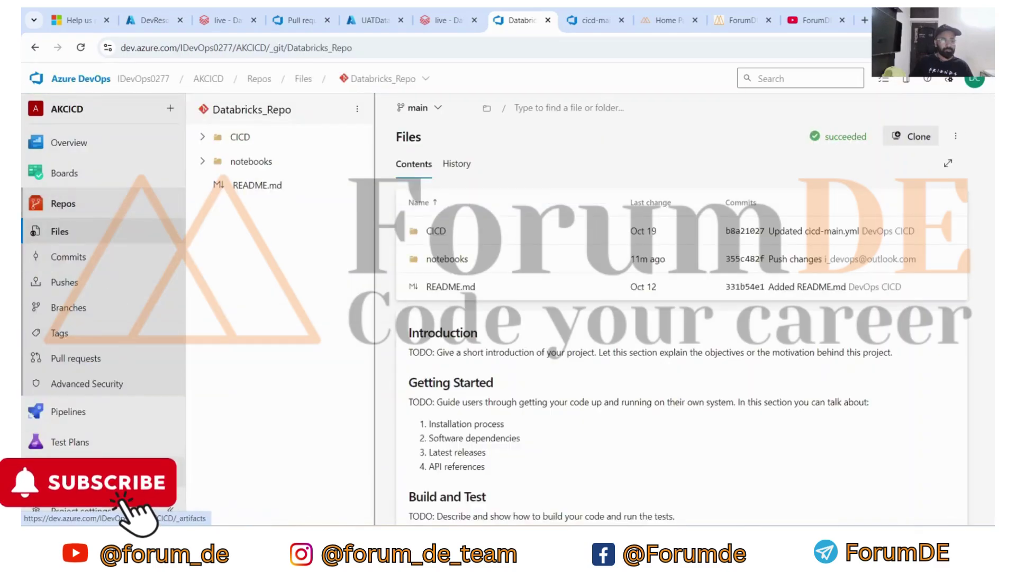
click(79, 509)
scroll(118, 333, down, 3)
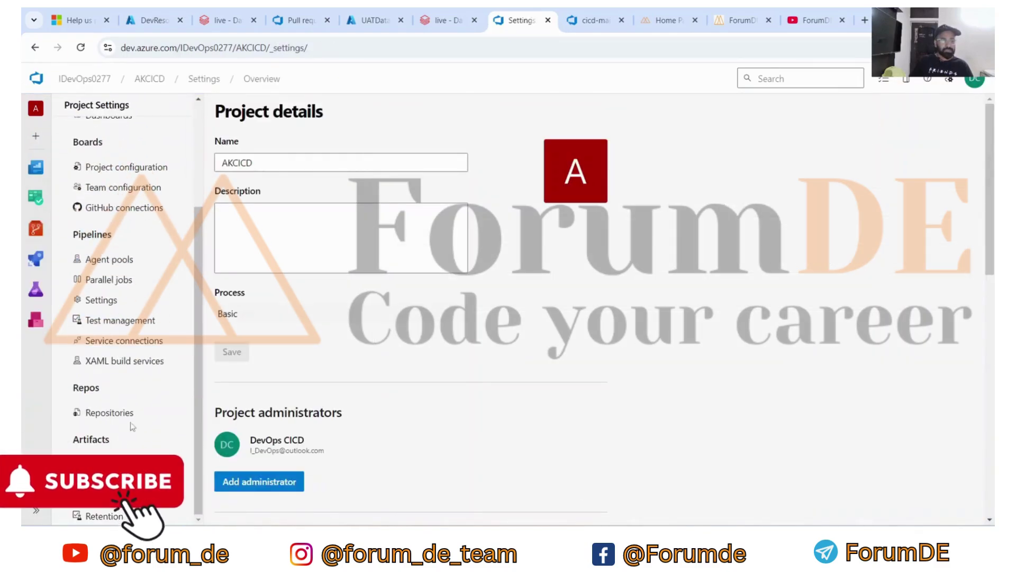
scroll(118, 317, up, 4)
scroll(121, 241, down, 4)
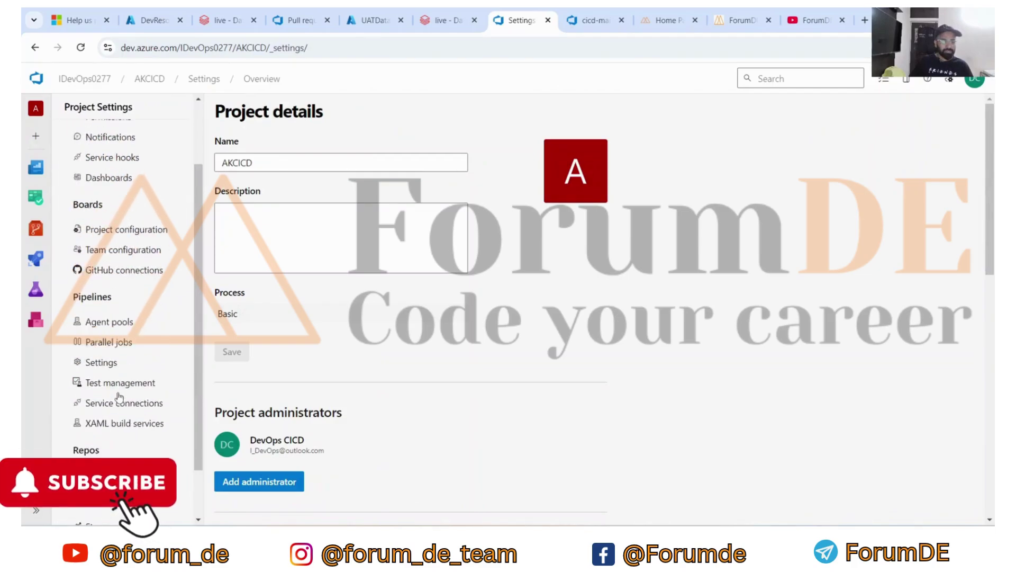
click(119, 382)
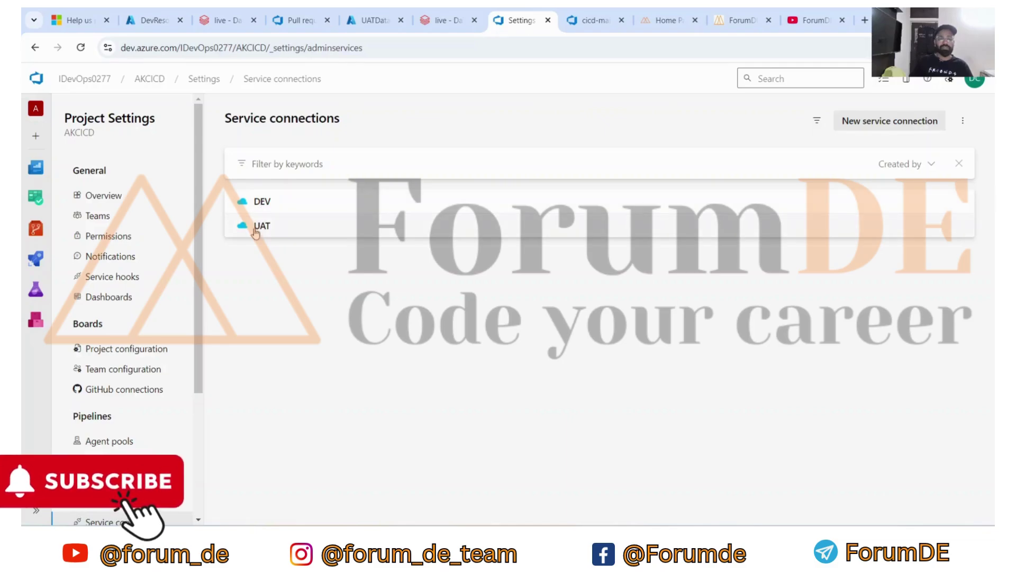
Step: Start a new Azure Resource Manager service connection using Service principal (manual) and examine the fields it requires
click(874, 125)
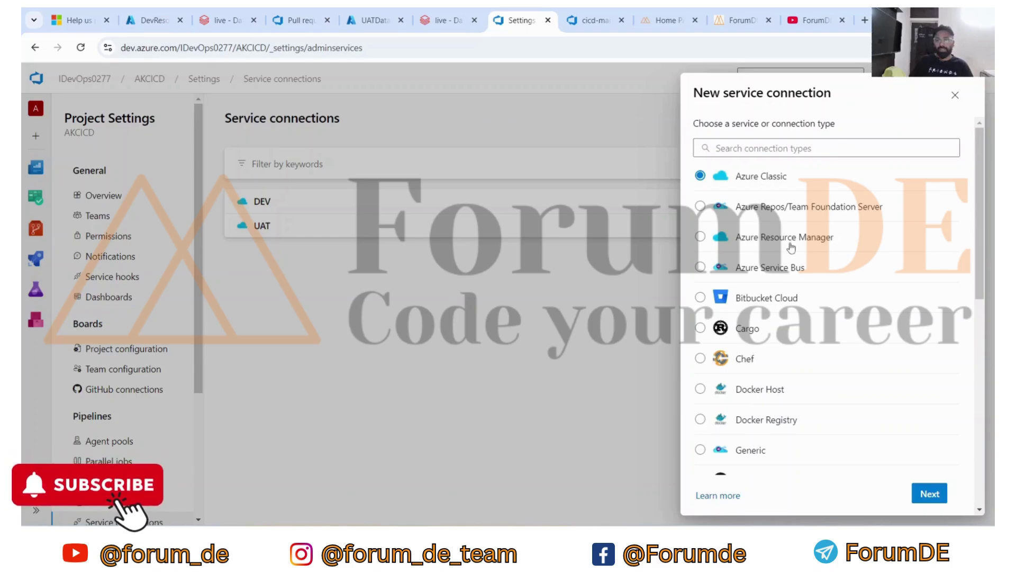
click(751, 238)
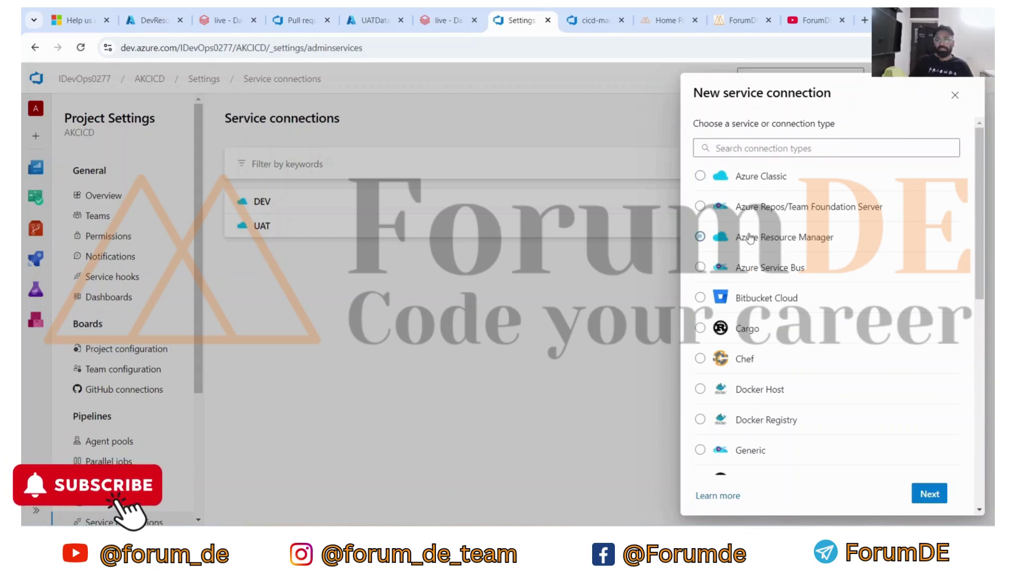
click(929, 493)
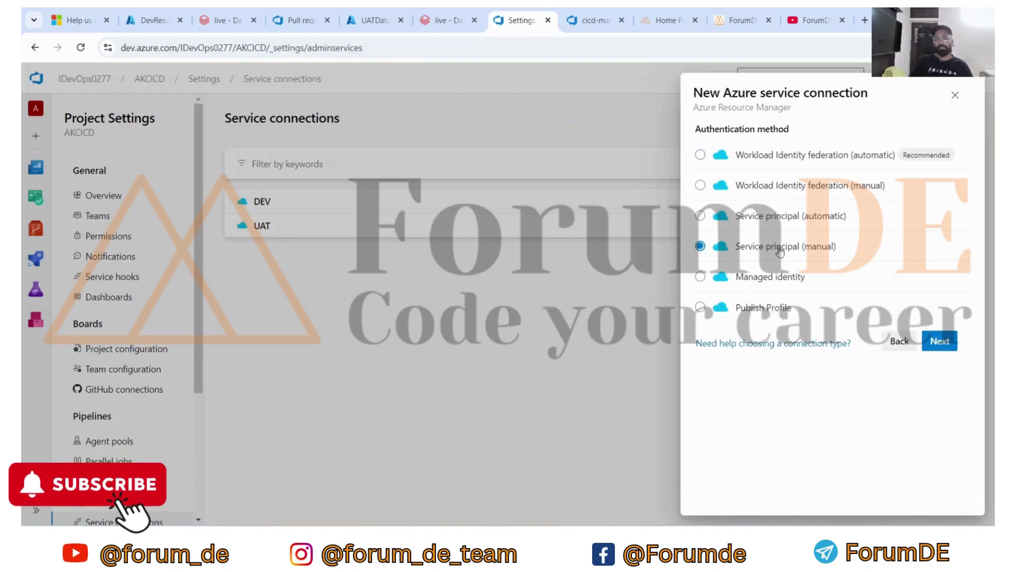
click(940, 340)
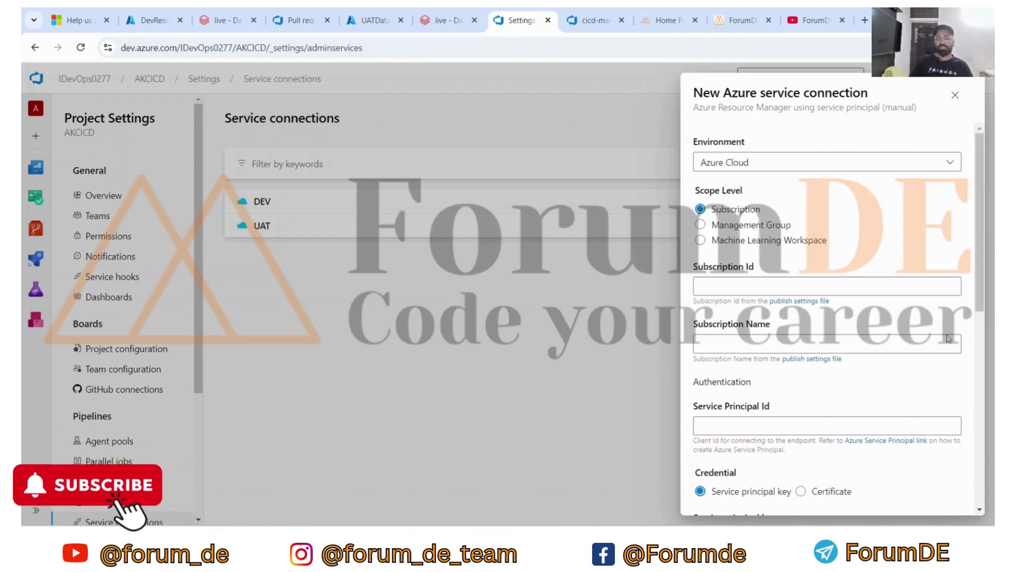
scroll(801, 296, down, 3)
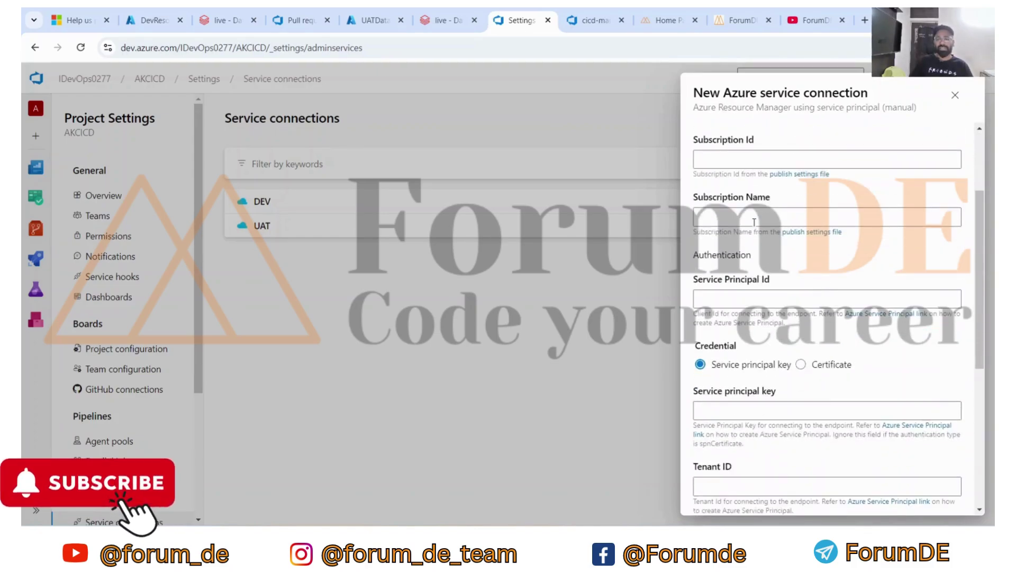
scroll(772, 307, down, 5)
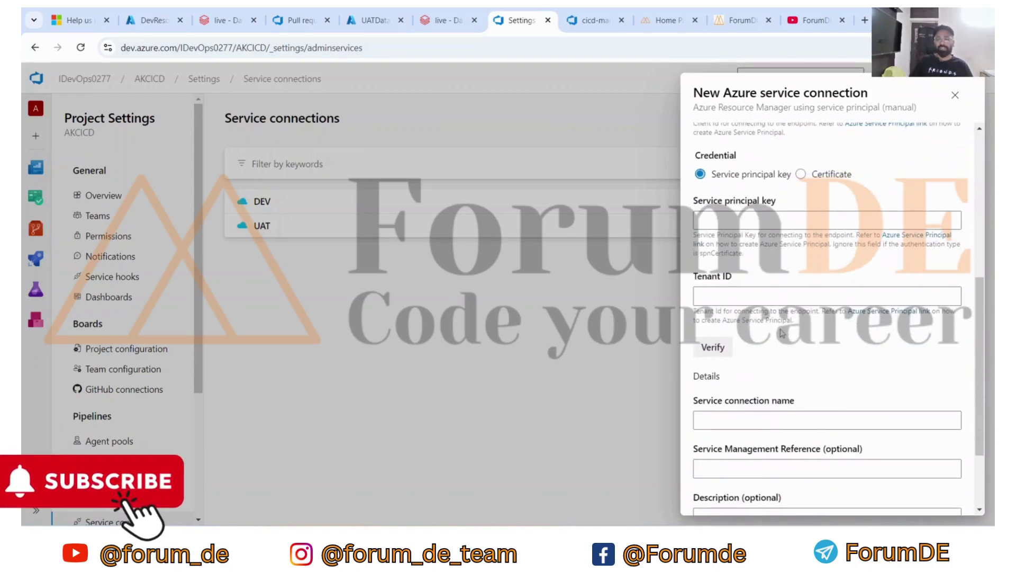
scroll(782, 335, up, 8)
scroll(794, 344, down, 8)
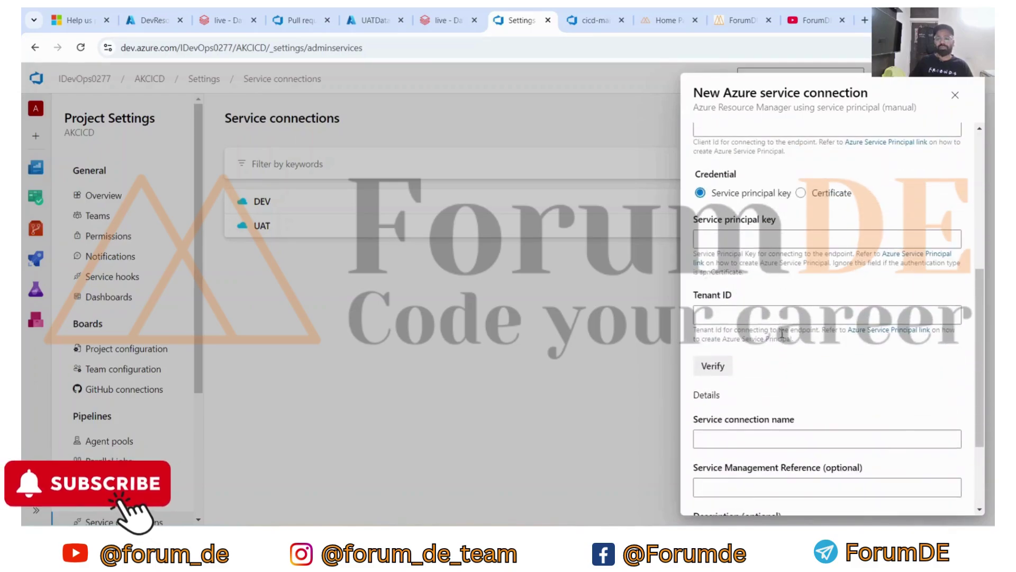
scroll(809, 355, up, 6)
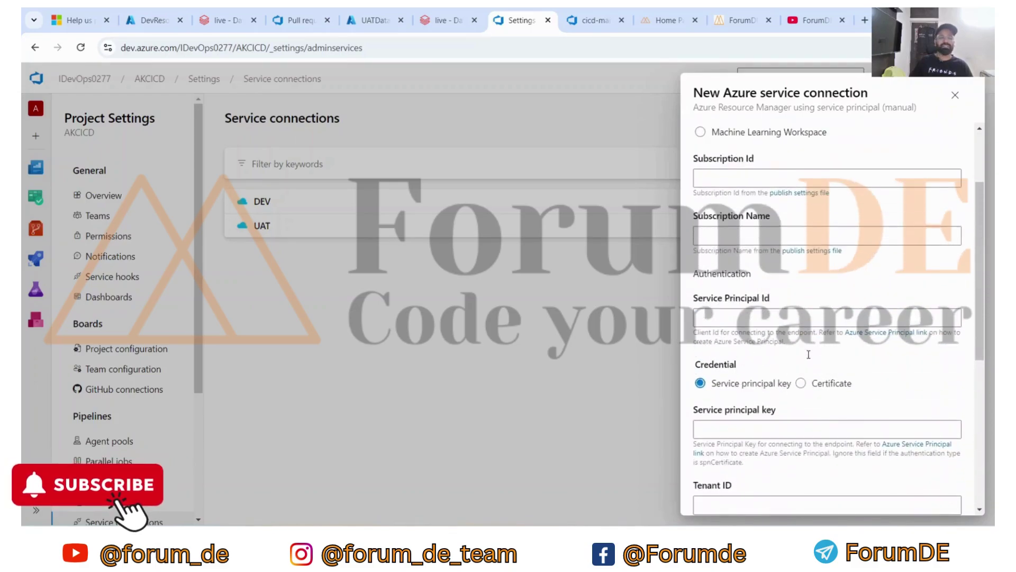
scroll(809, 352, down, 5)
scroll(831, 511, down, 3)
Step: Return to the authentication methods, select Workload Identity federation (automatic), and discard the new service connection
click(825, 488)
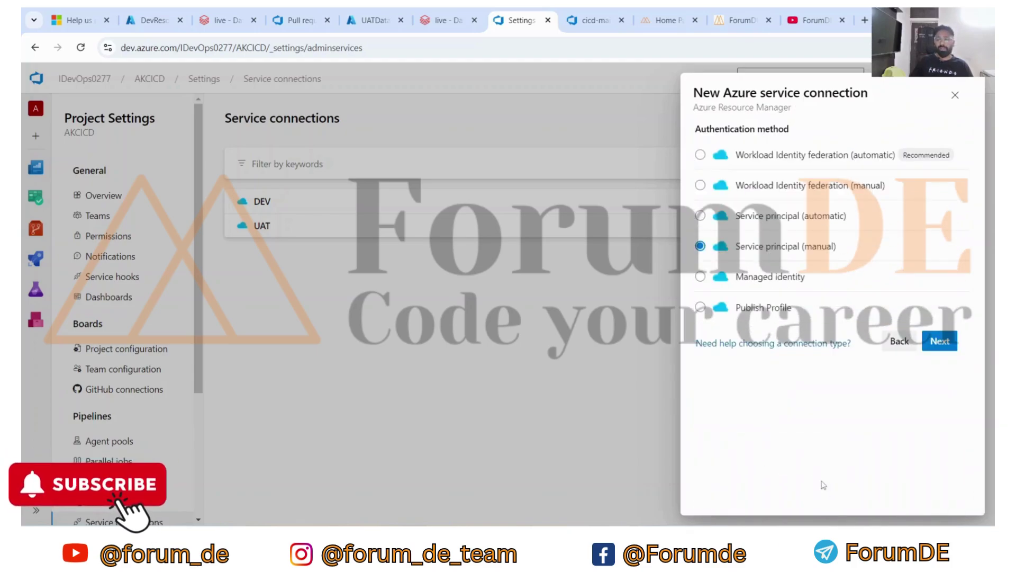
click(700, 155)
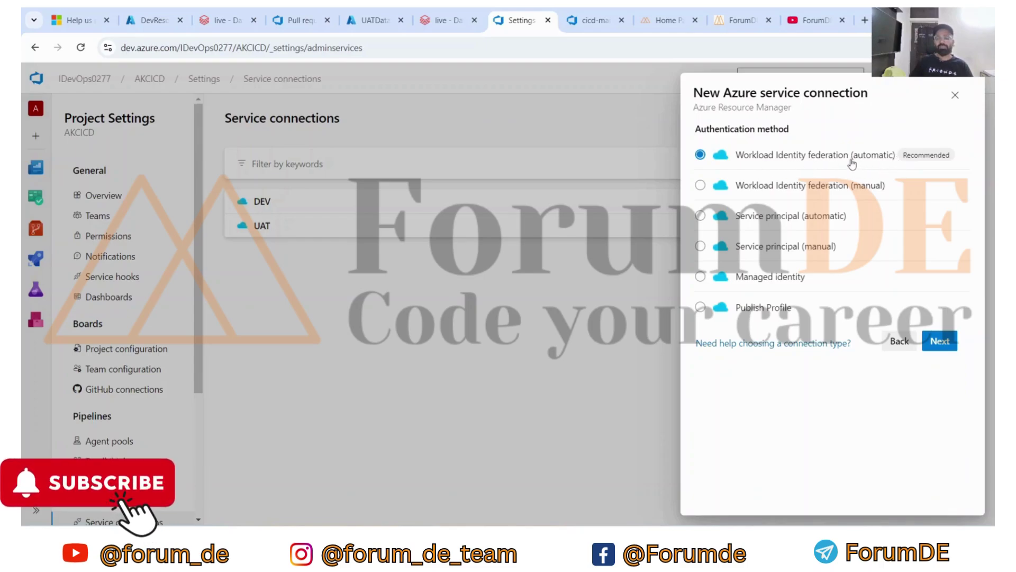
click(900, 341)
click(955, 95)
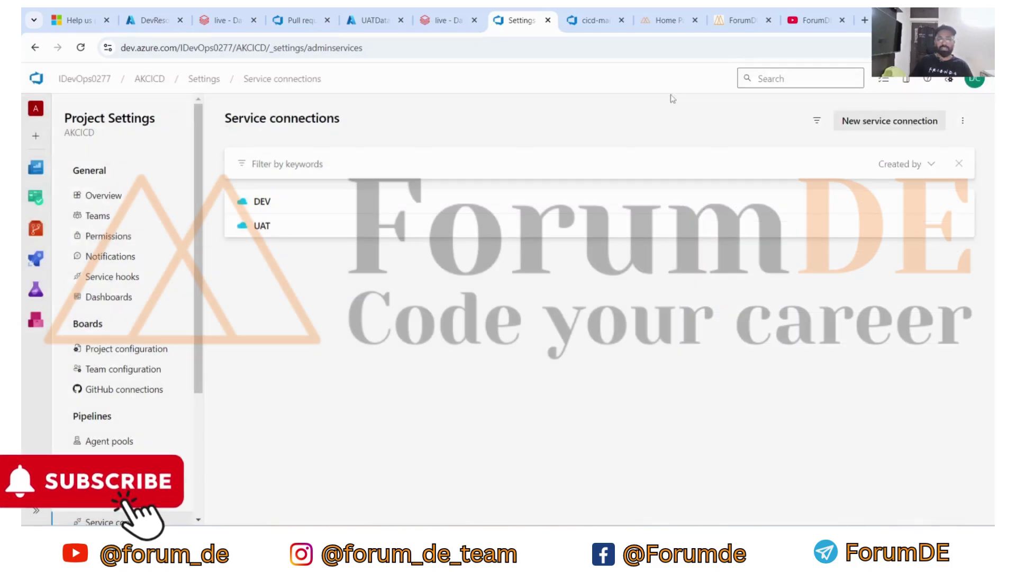
Step: Switch to the DevResource resource group in the Azure portal and view its access control role assignments
click(222, 20)
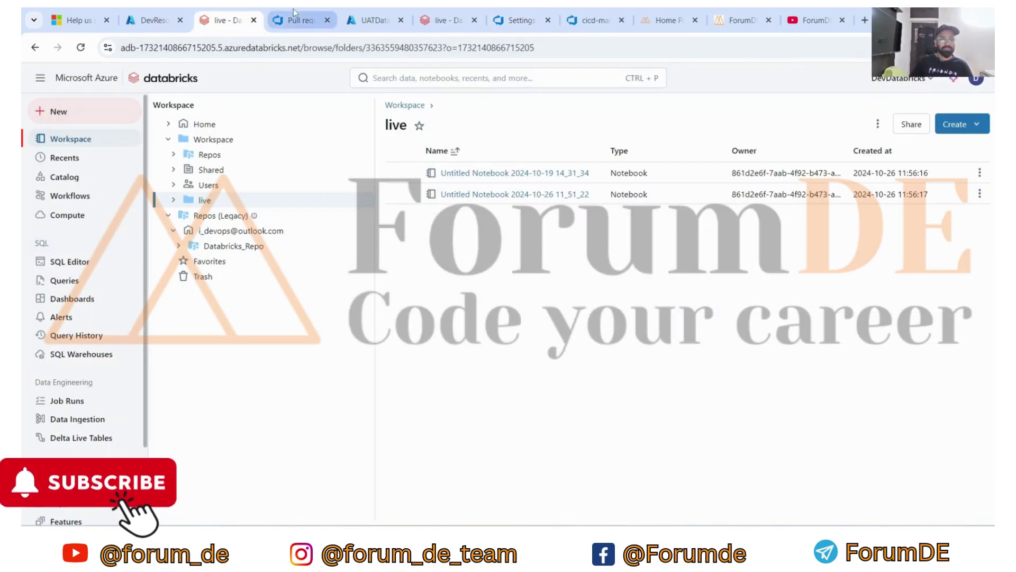
click(172, 20)
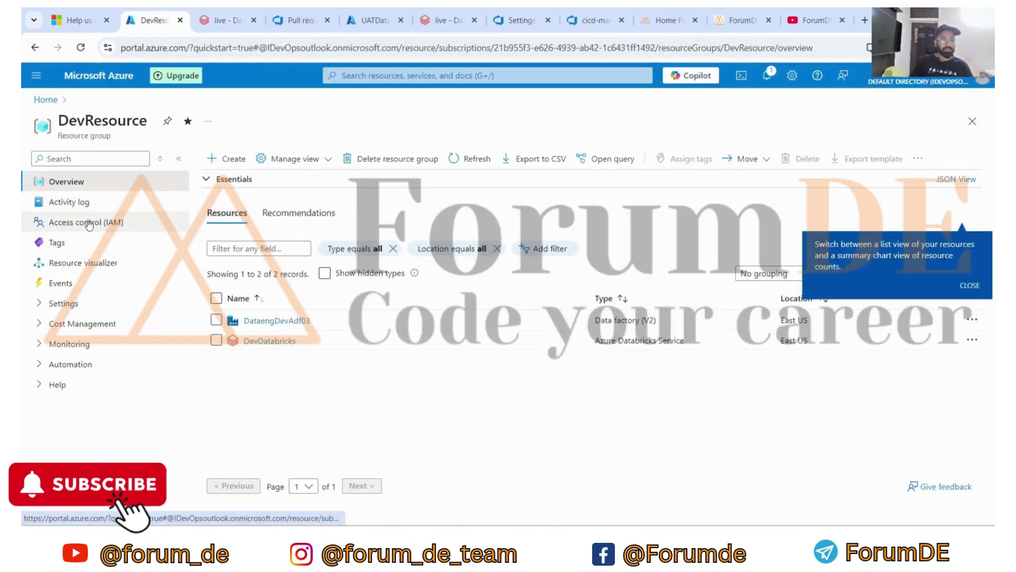
click(106, 223)
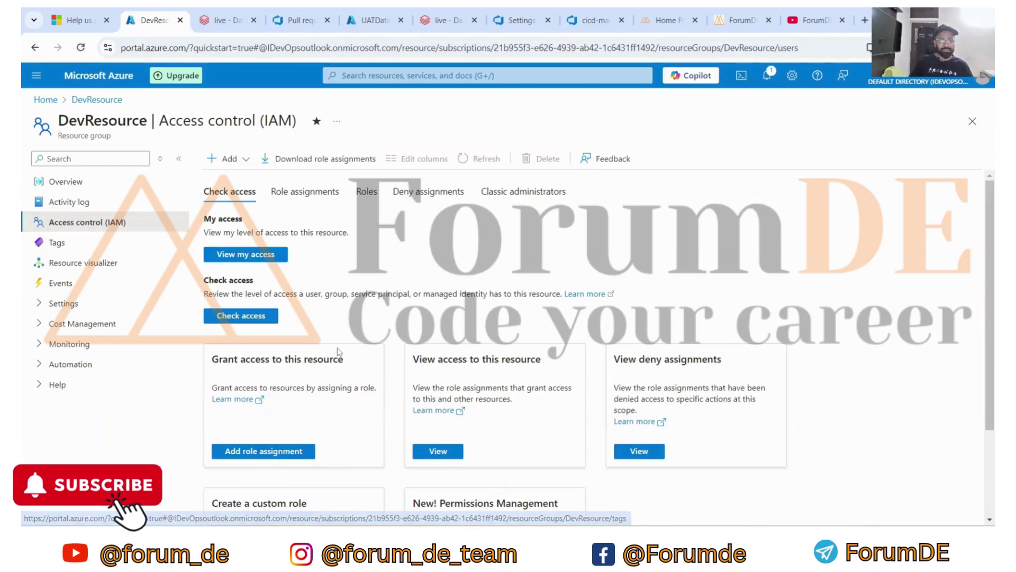
click(305, 191)
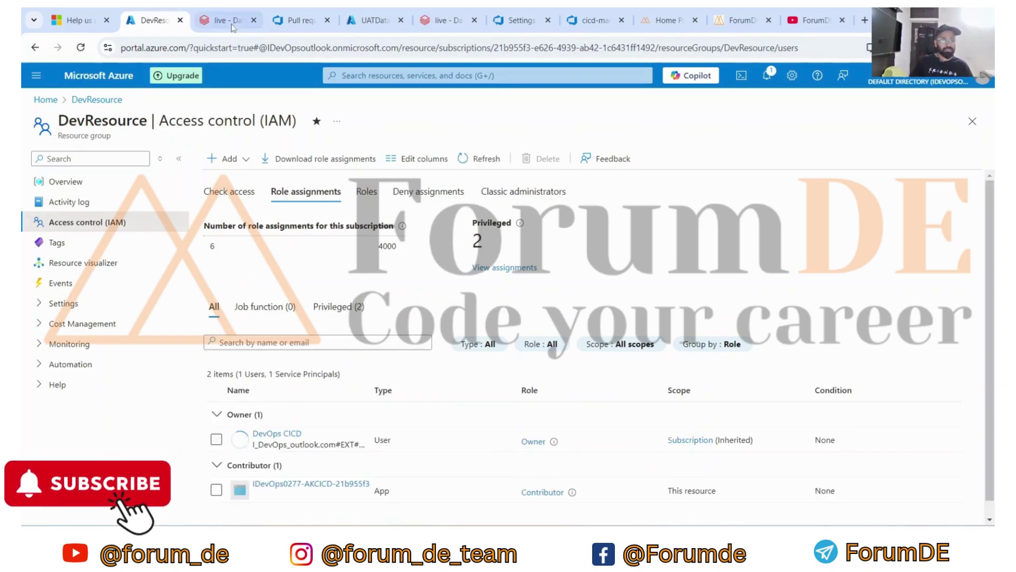
scroll(379, 356, down, 1)
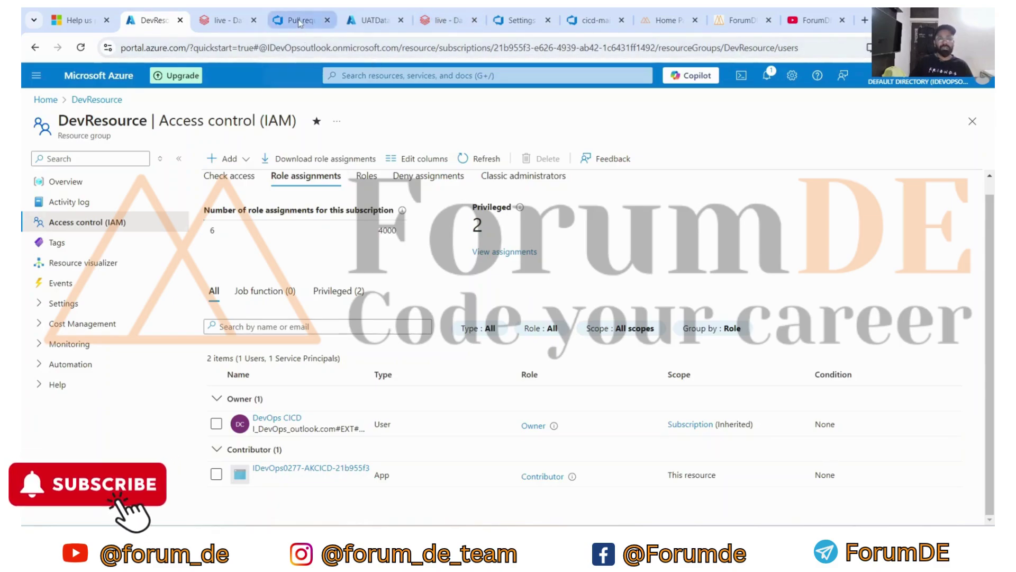
Step: Return to the Azure DevOps project and open the approvals and checks of the dev-cicd-grp variable group
click(378, 24)
click(519, 20)
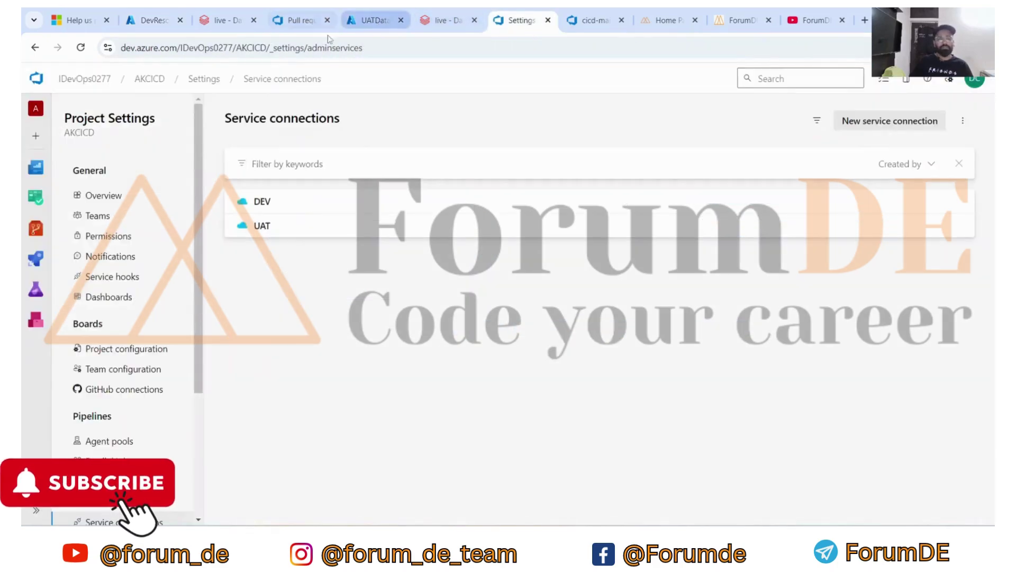
mouse_move(33, 175)
mouse_move(35, 232)
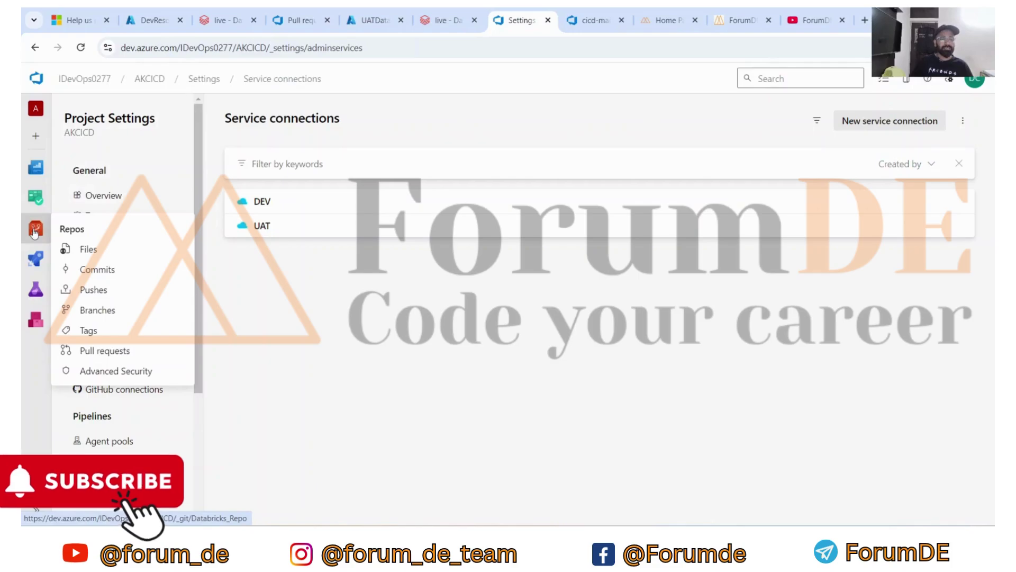
mouse_move(36, 258)
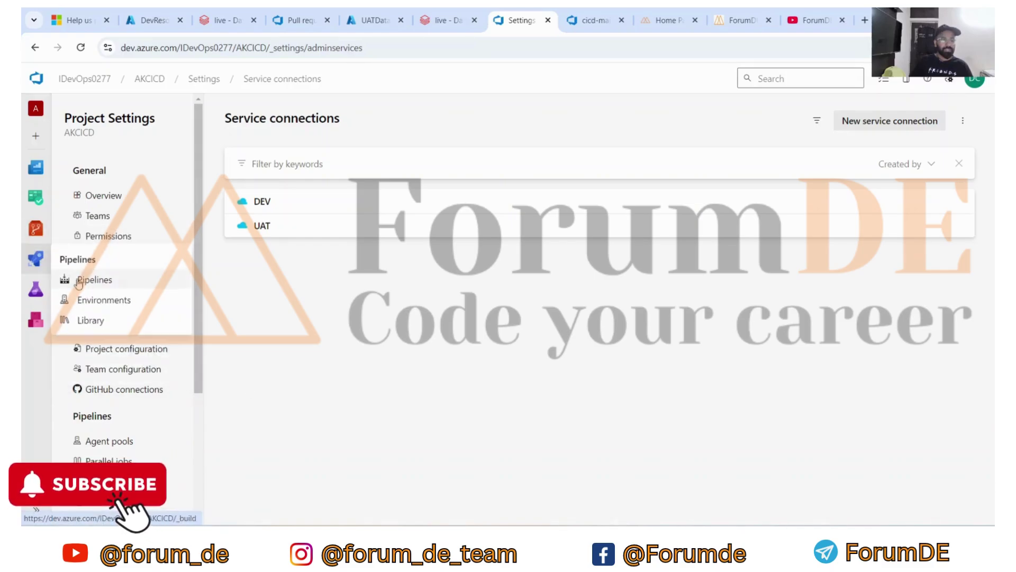
click(79, 281)
click(108, 287)
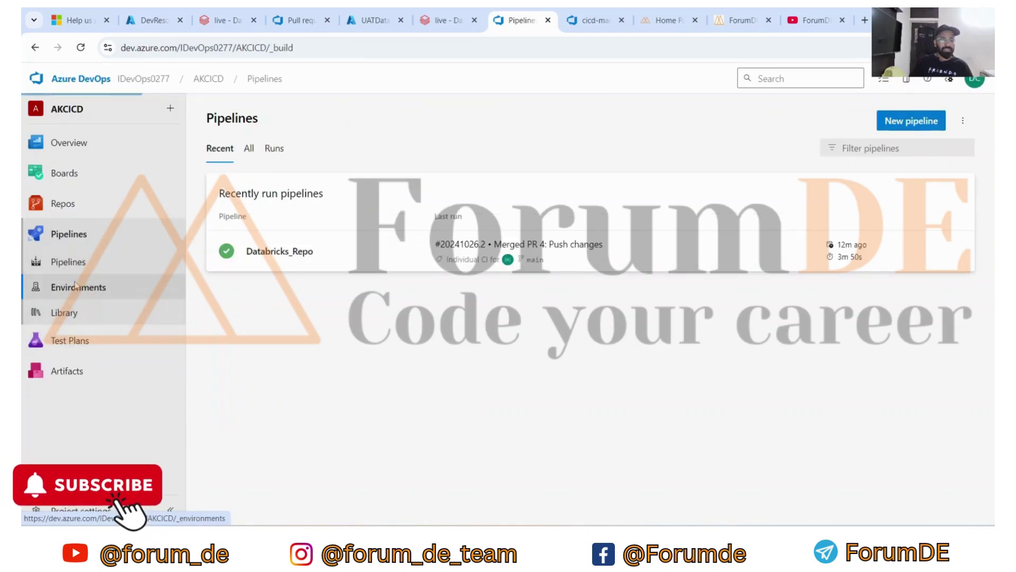
click(84, 312)
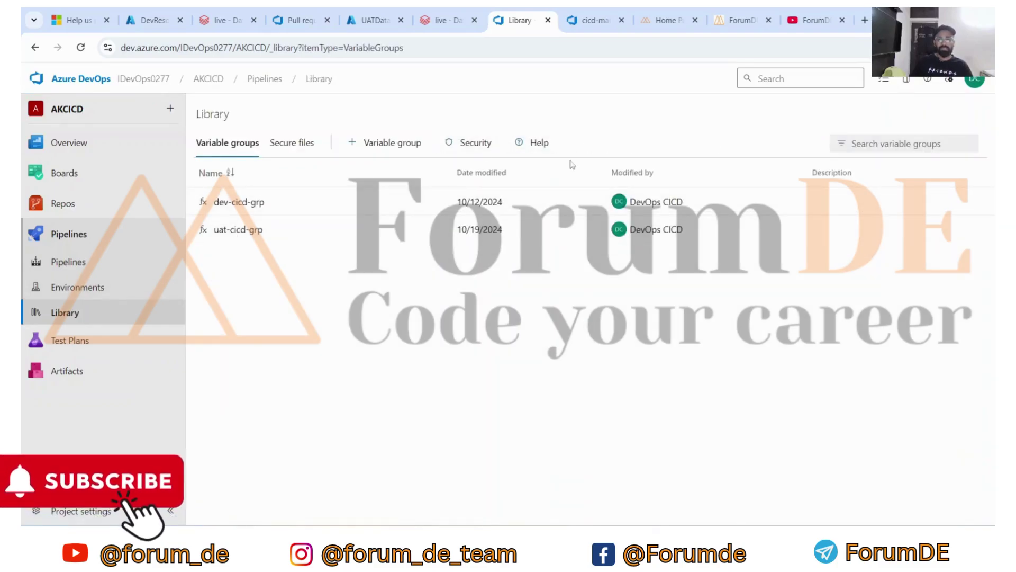
click(225, 204)
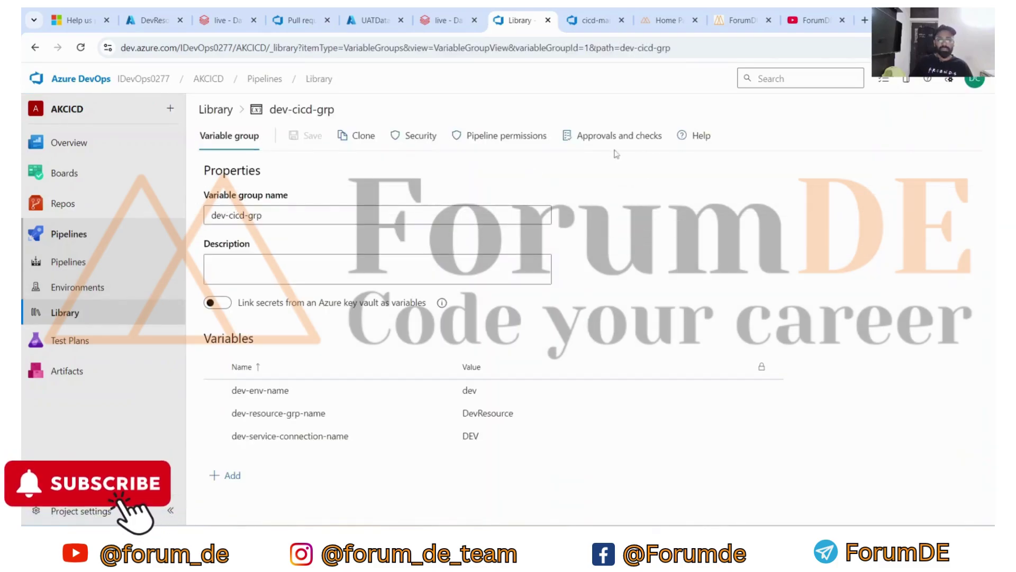
click(626, 137)
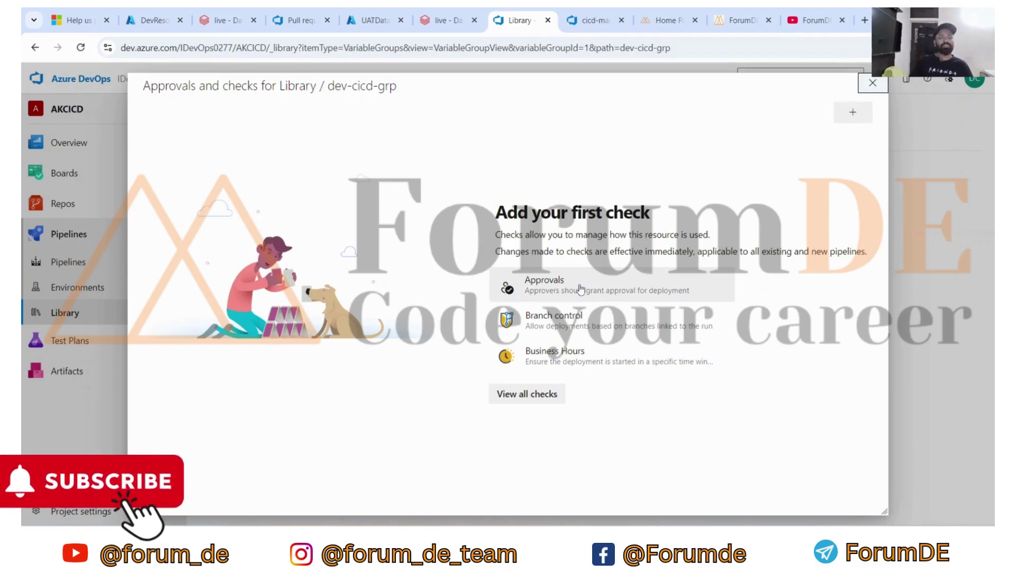
Step: Examine the Approvals check form for the dev-cicd-grp variable group, look up approvers starting with "a", and discard the form
click(561, 285)
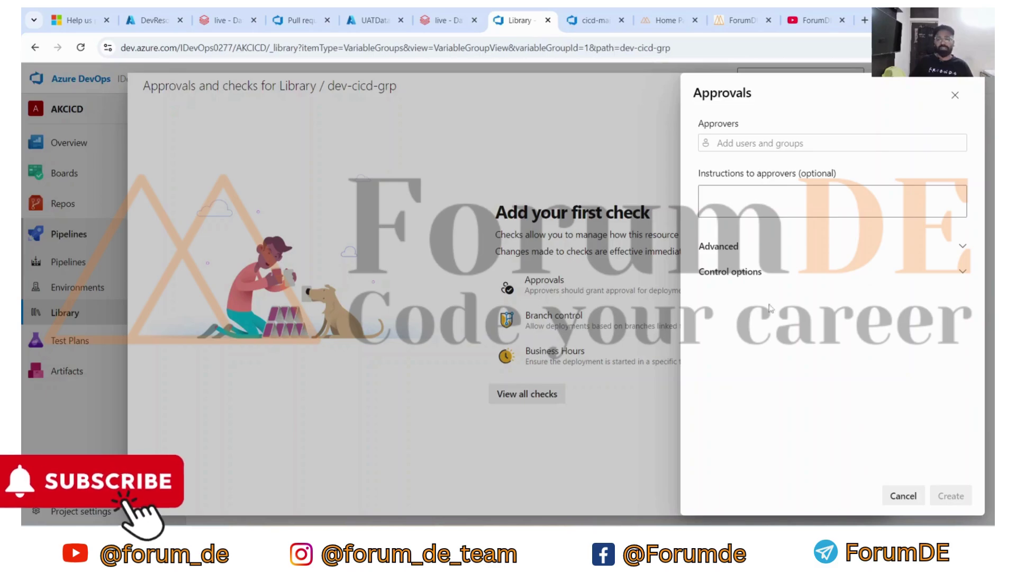
click(758, 146)
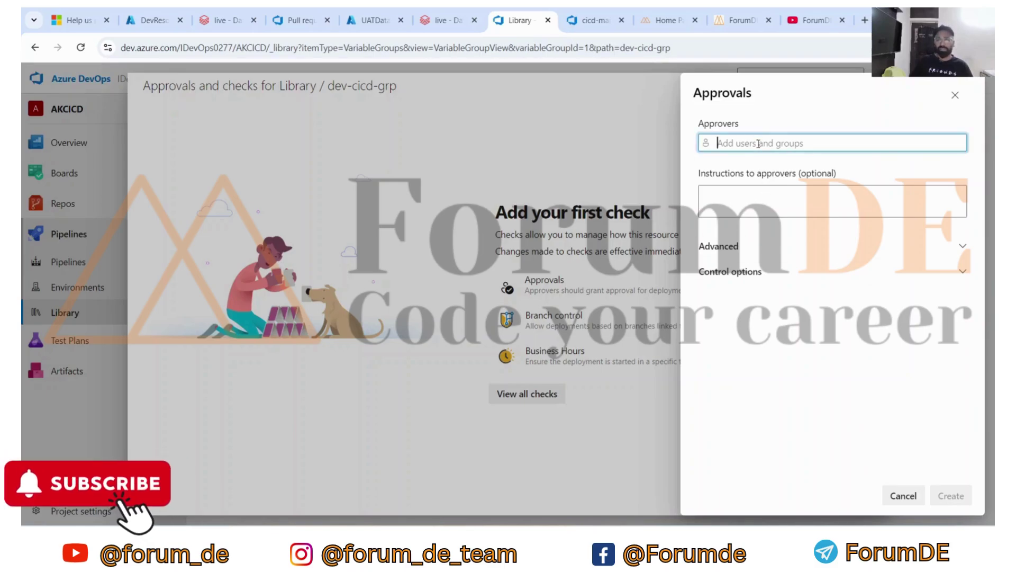
text(a)
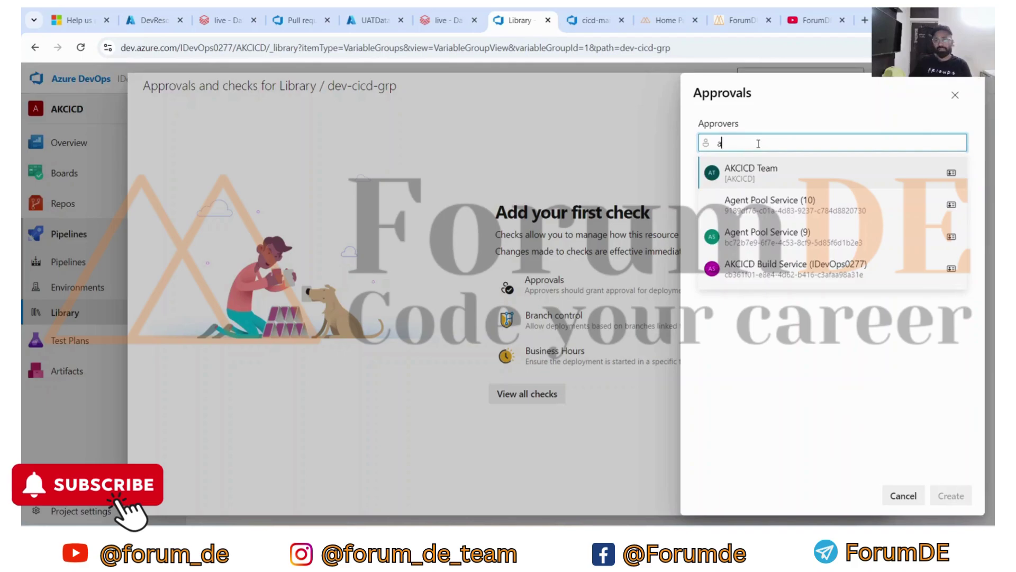
key(BackSpace)
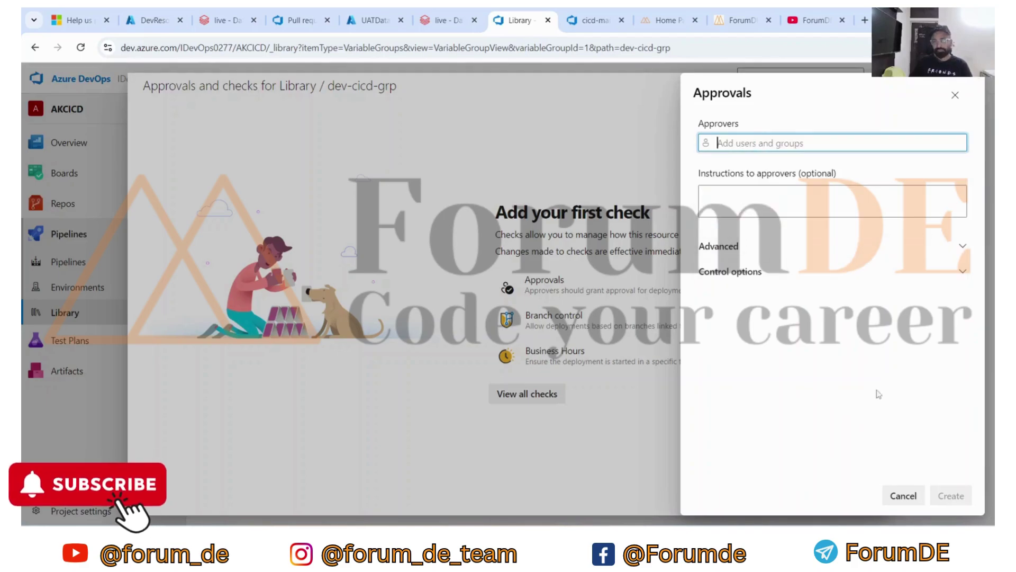
click(902, 496)
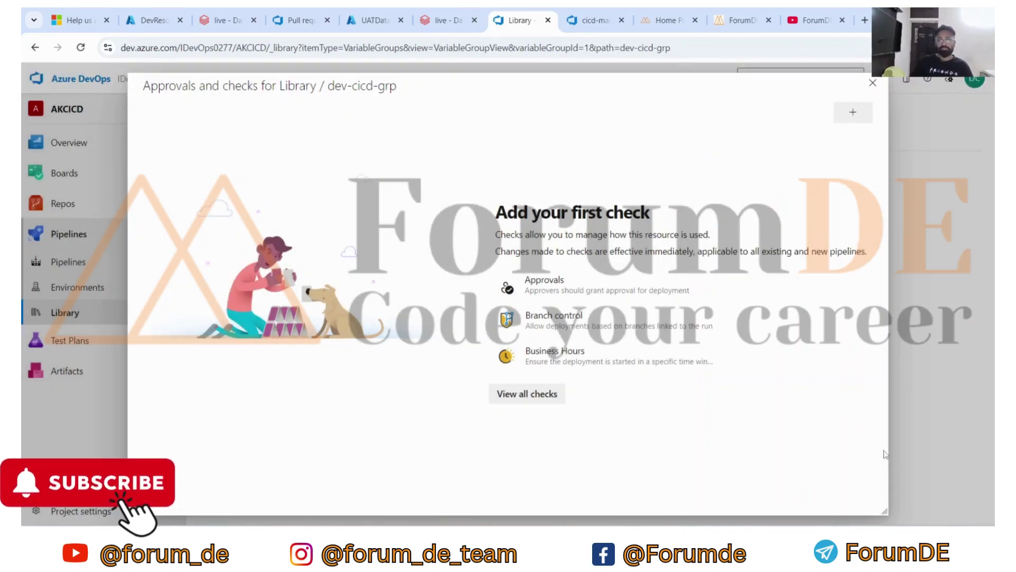
click(873, 84)
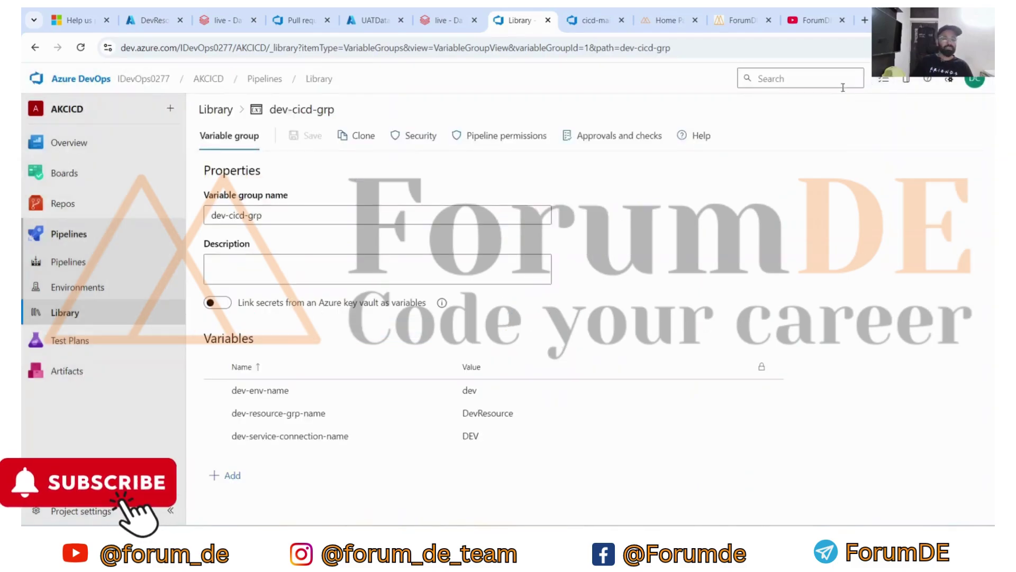
Step: Open the branch policies of the main branch in Databricks_Repo, discarding unsaved changes on the current page
click(63, 200)
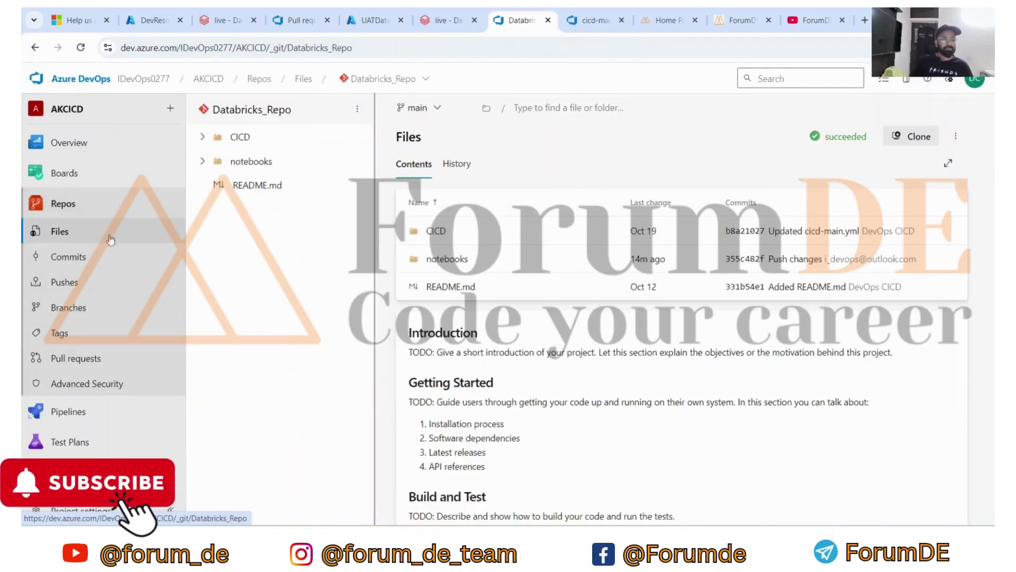
click(69, 307)
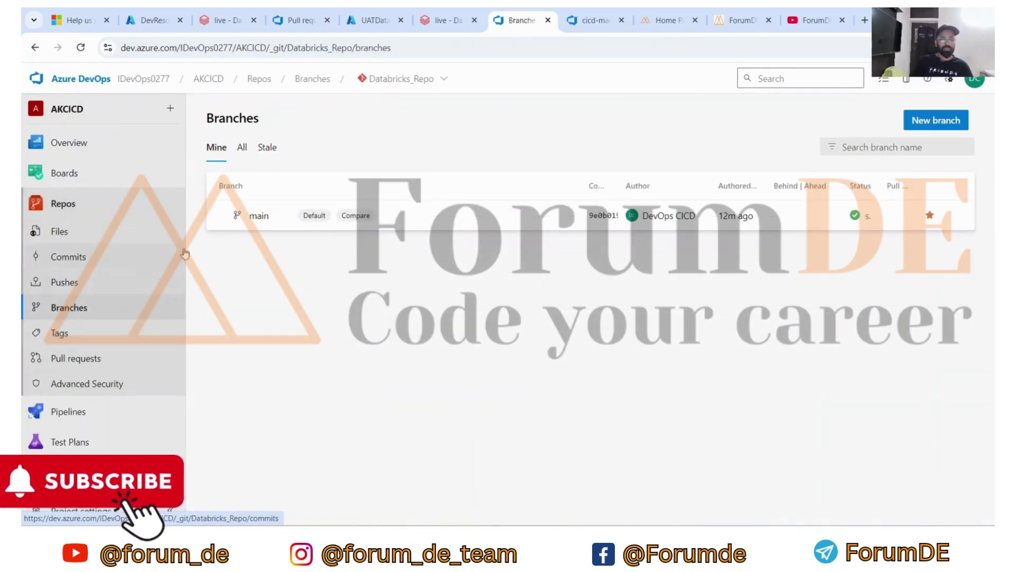
click(956, 215)
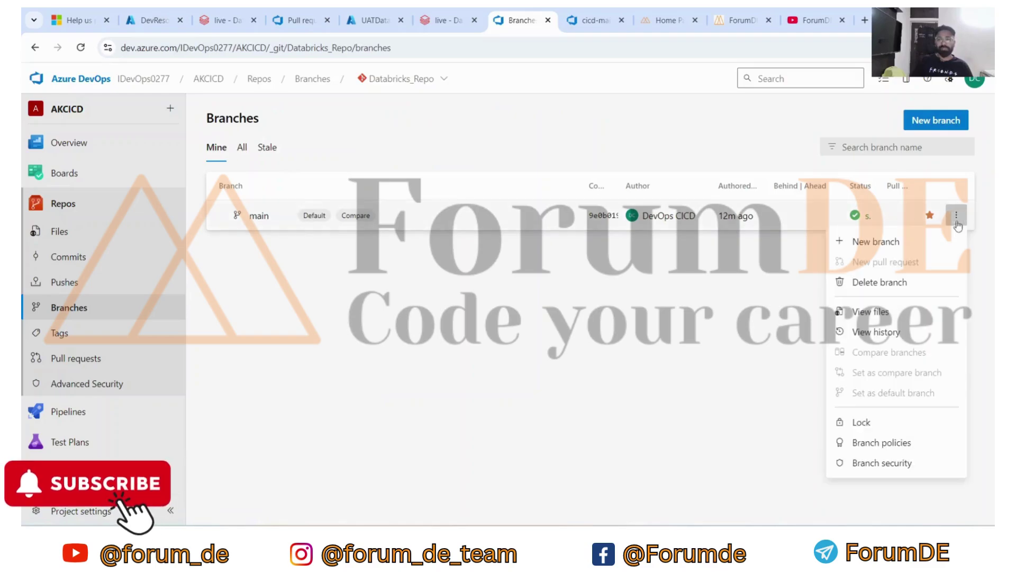
click(888, 447)
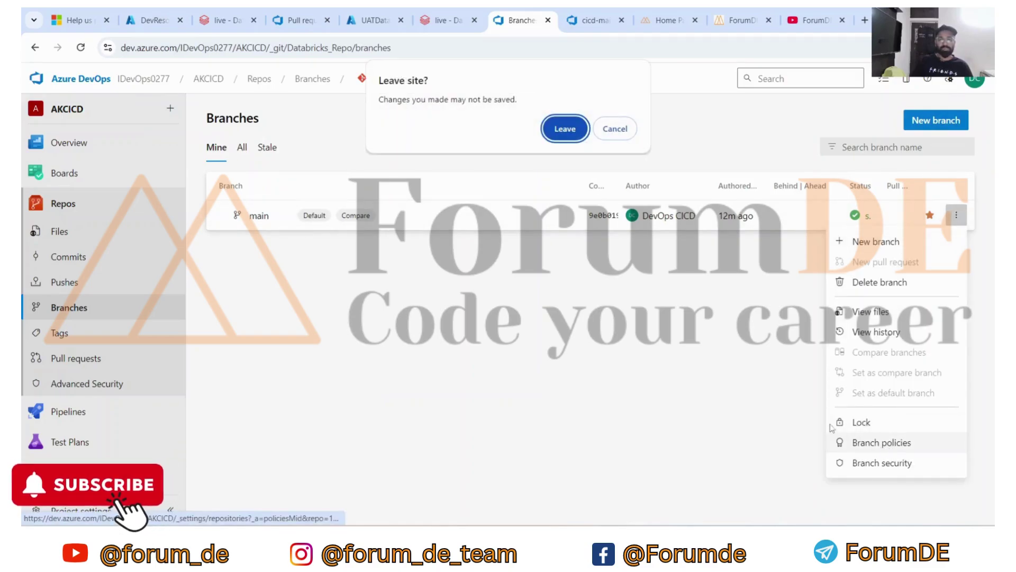
click(565, 131)
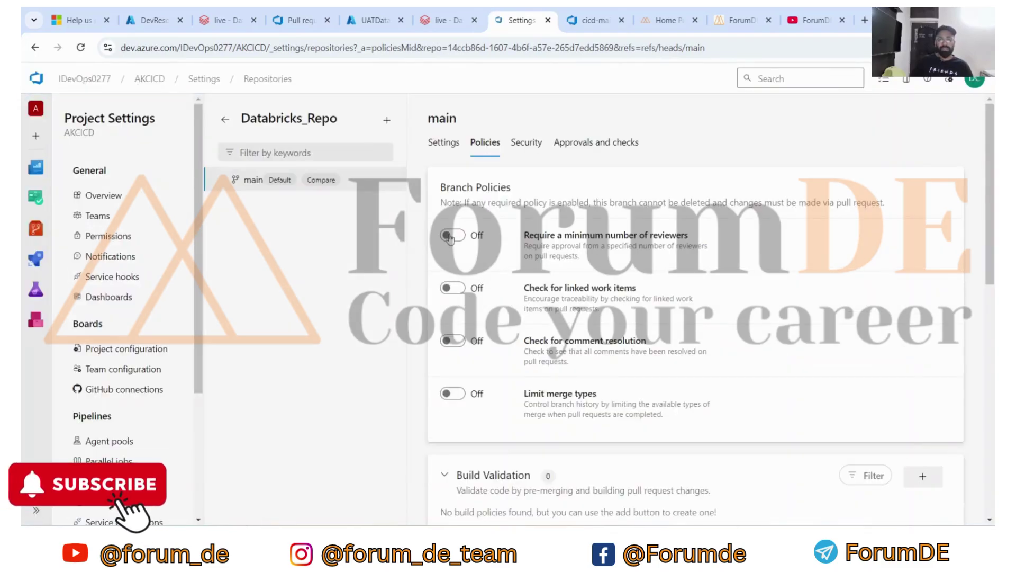
Step: Require a minimum of 1 reviewer for pull requests on main, without allowing requestors to approve their own changes
click(456, 235)
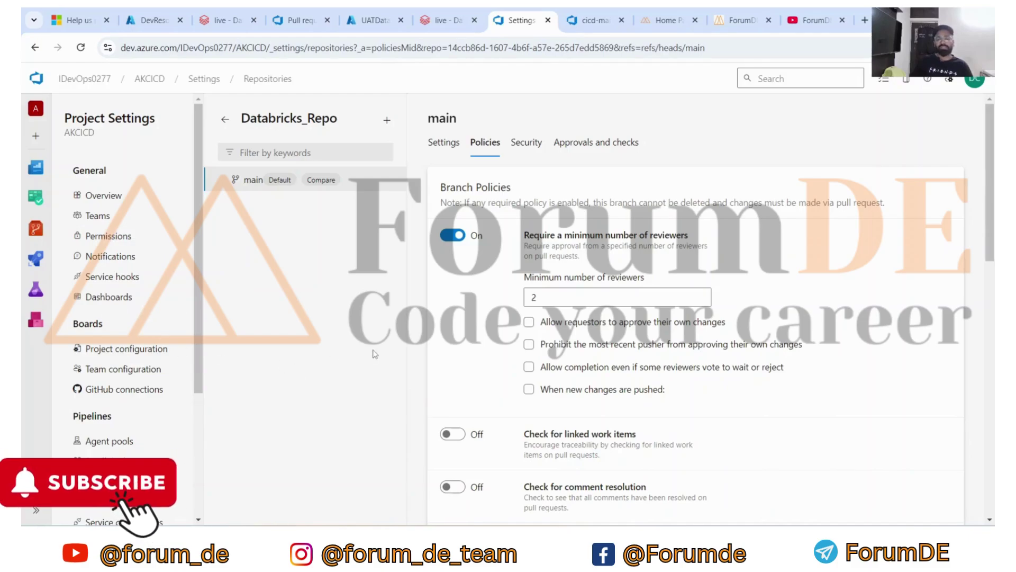
click(555, 296)
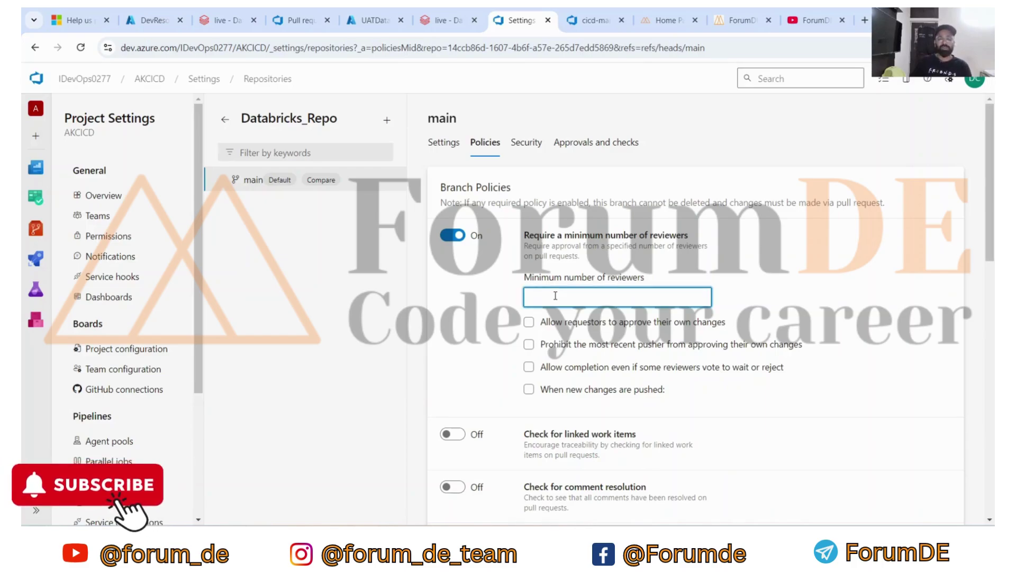
text(1)
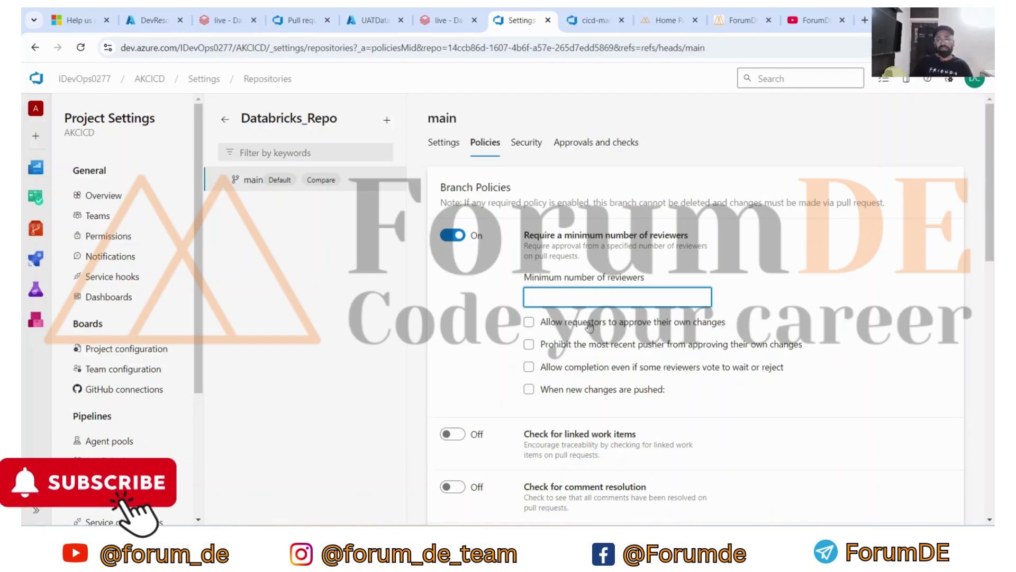
click(528, 323)
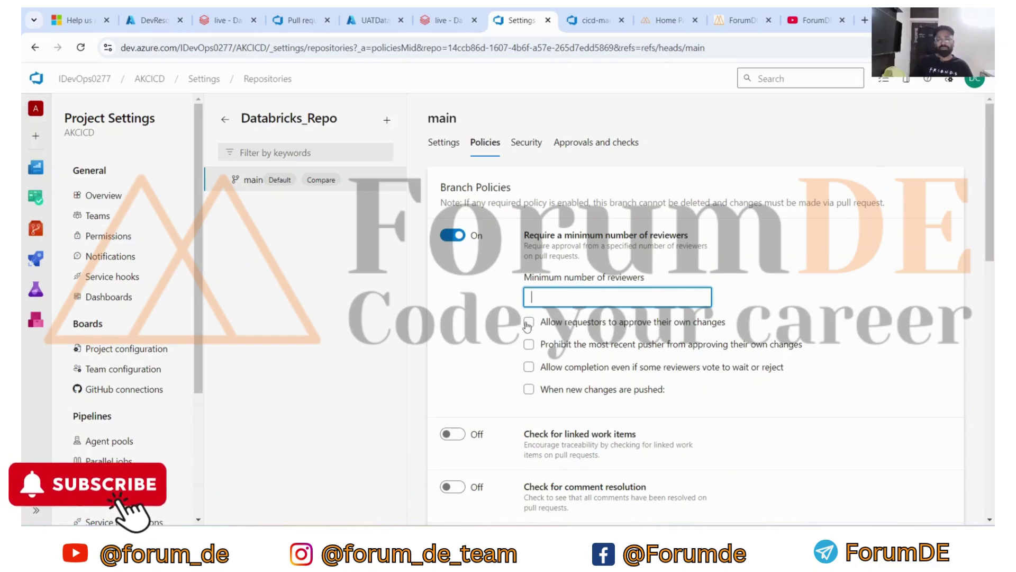
click(558, 300)
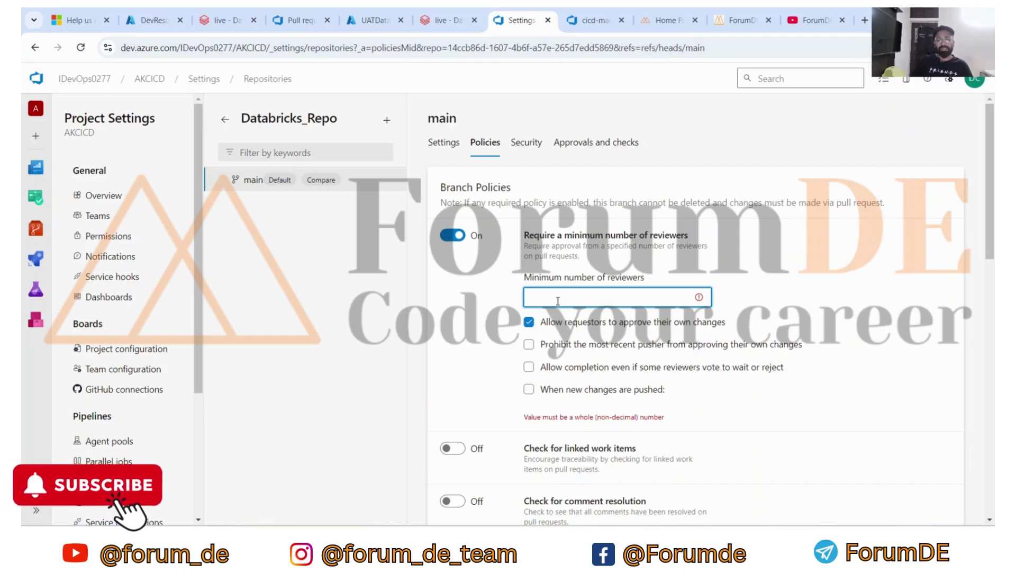
text(1)
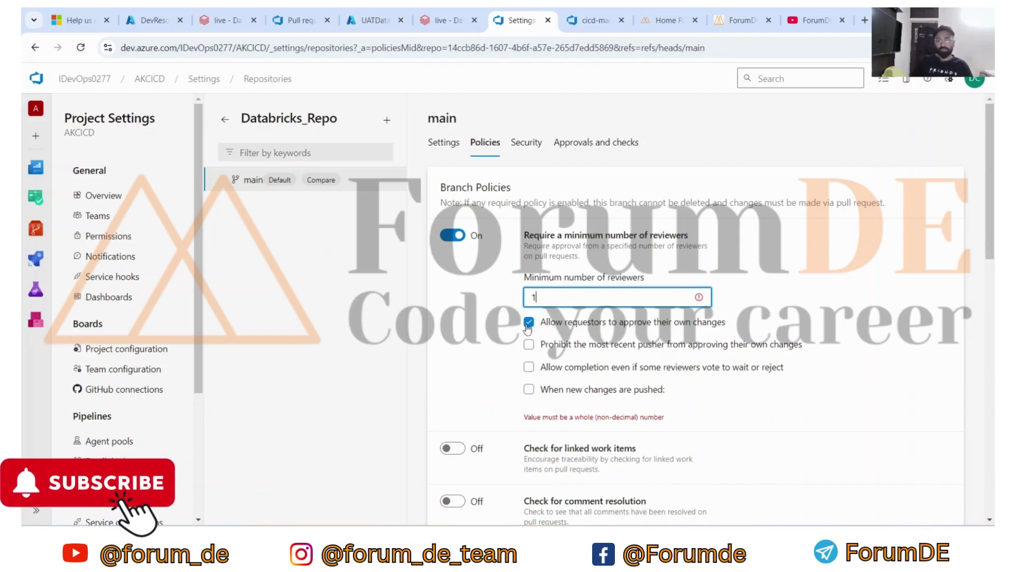
click(528, 323)
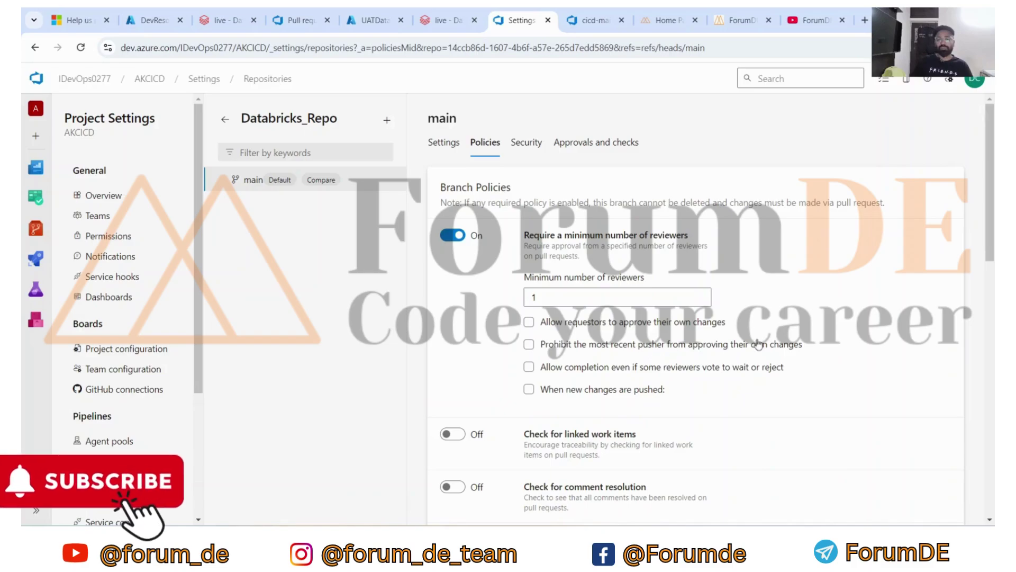
Step: Look over the remaining branch policies of main and clear the minimum number of reviewers
scroll(667, 318, down, 2)
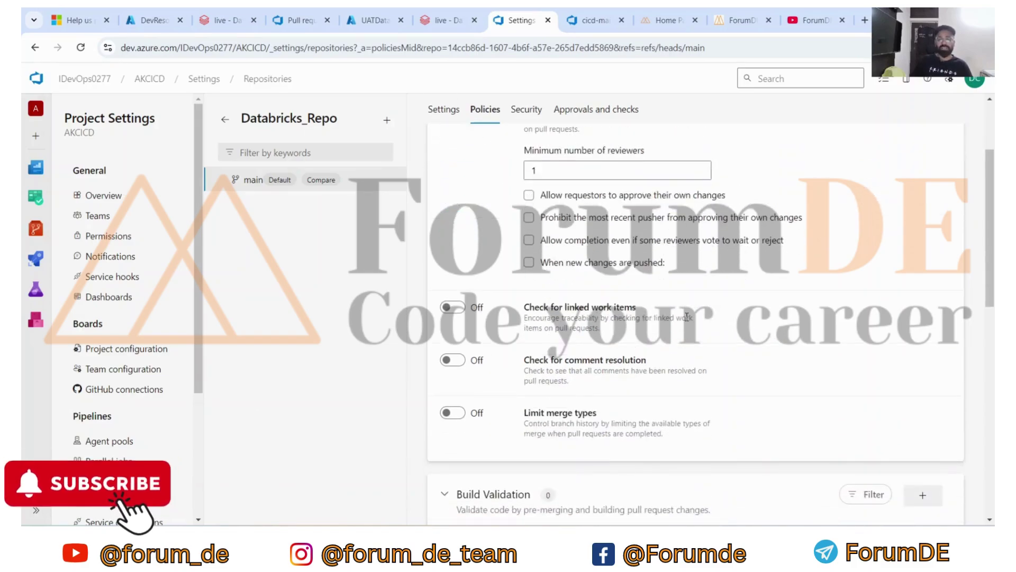
scroll(687, 318, up, 2)
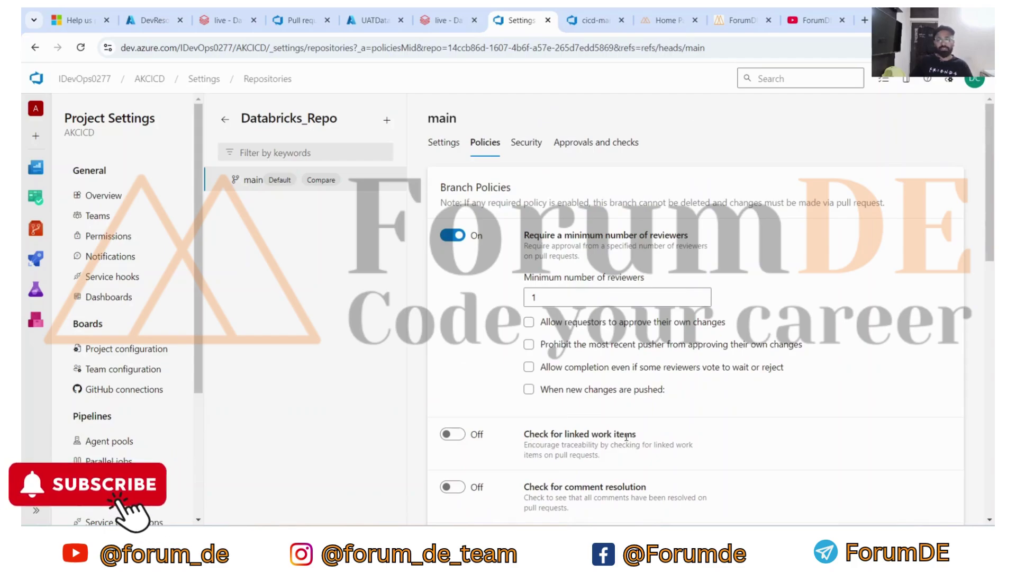
scroll(627, 436, down, 1)
click(561, 236)
key(BackSpace)
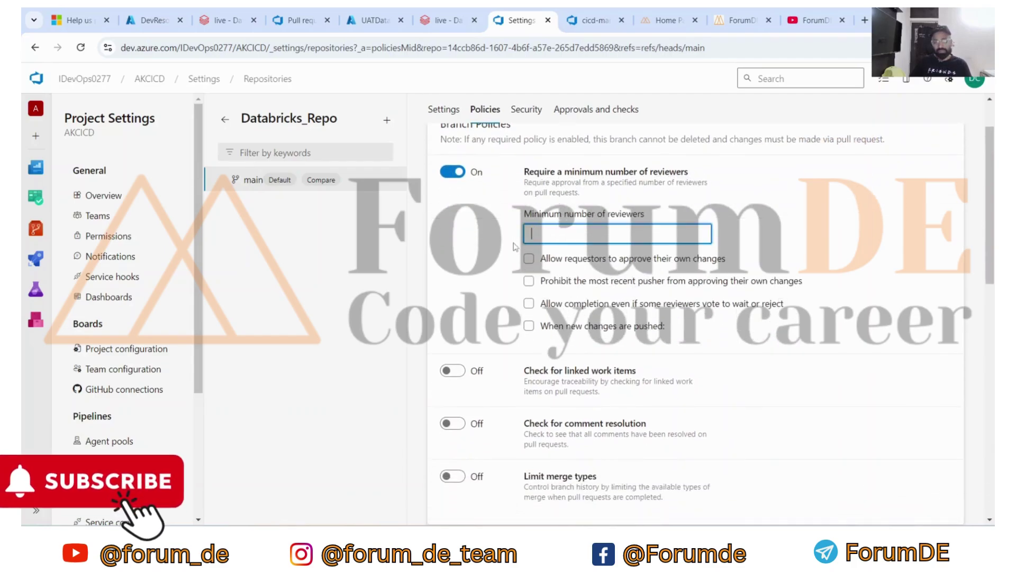
scroll(498, 268, up, 1)
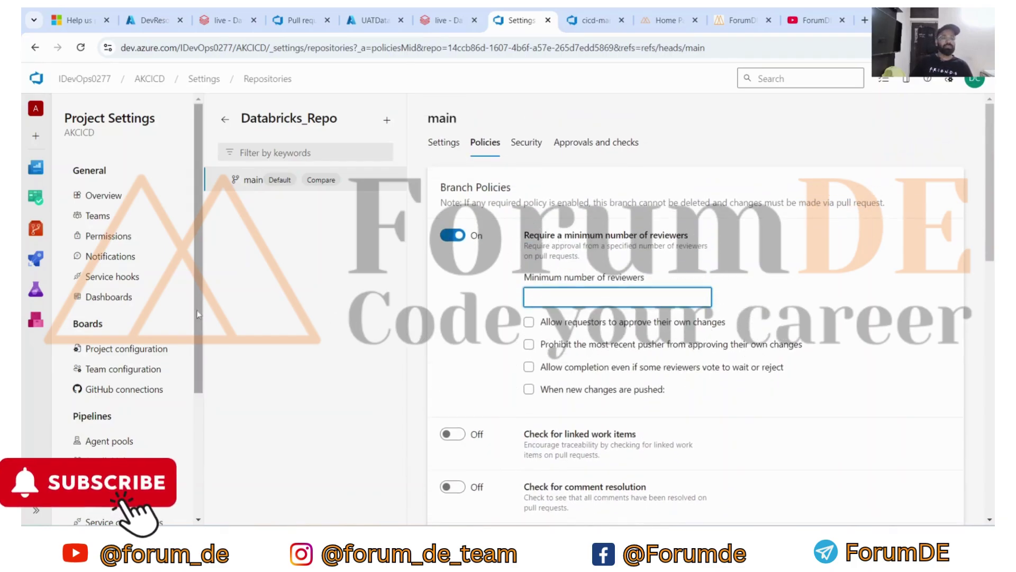
Step: Leave the project settings and return to the AKCICD project's list of recently run pipelines
mouse_move(24, 185)
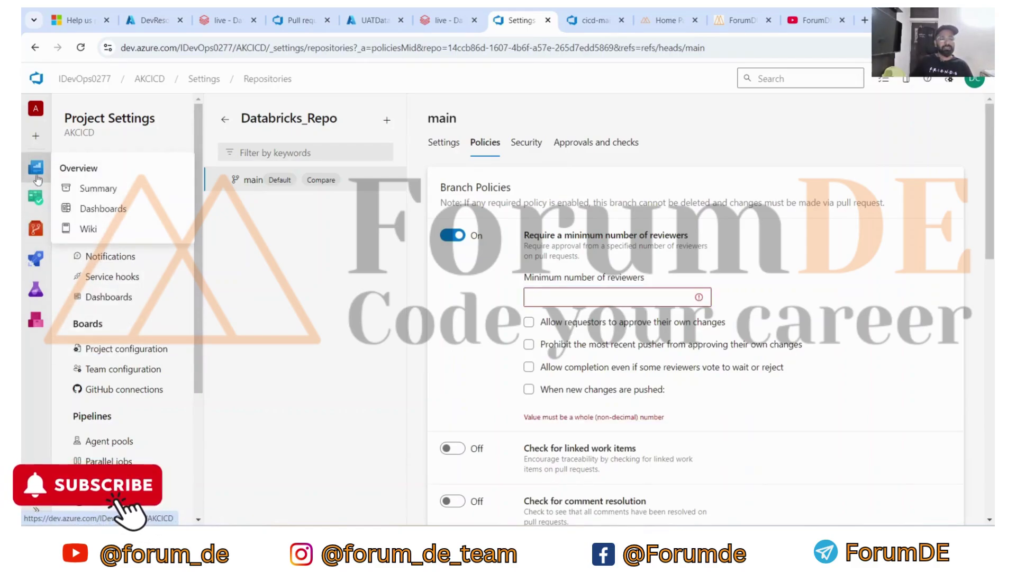
click(38, 178)
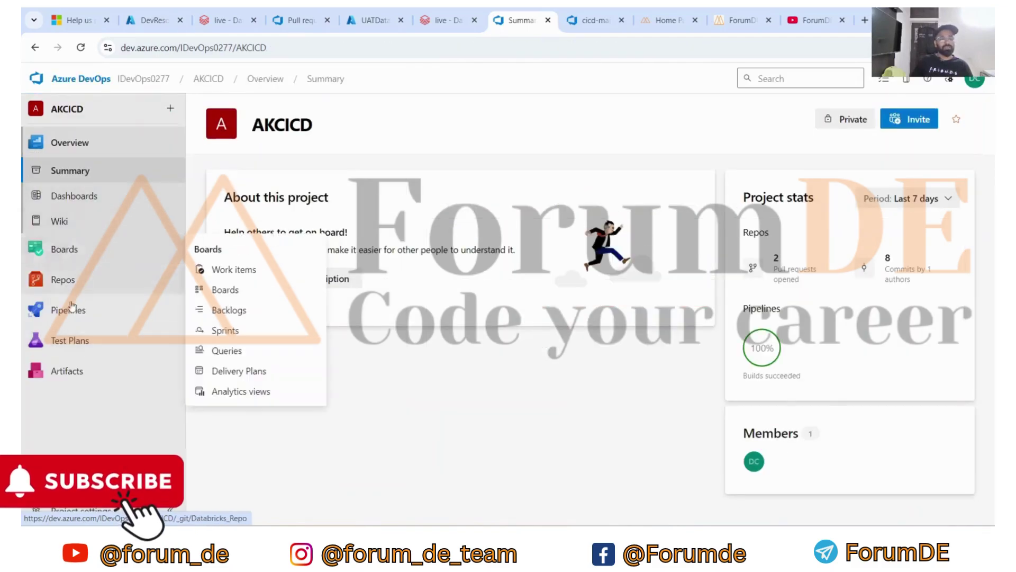
mouse_move(68, 314)
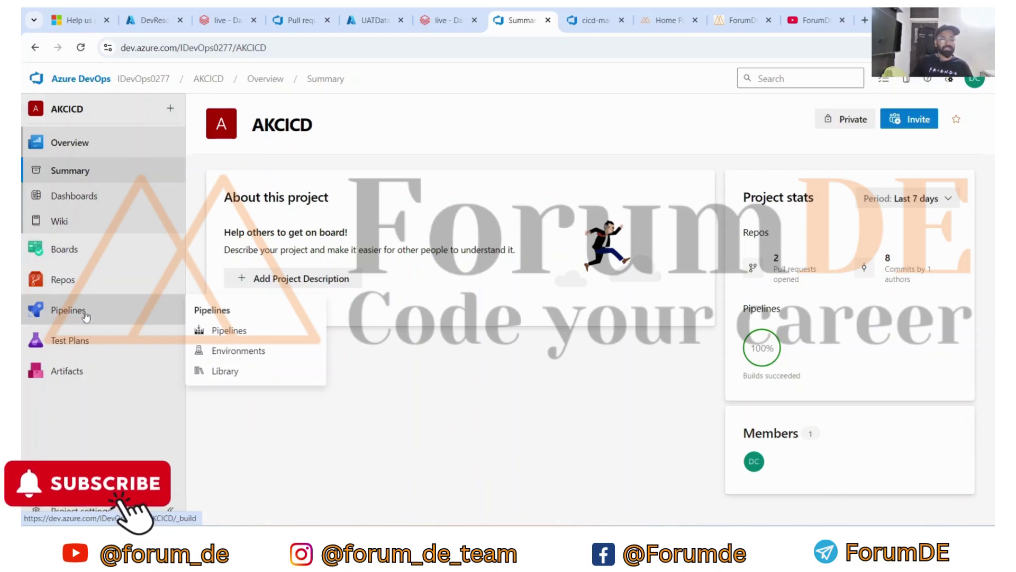
click(90, 312)
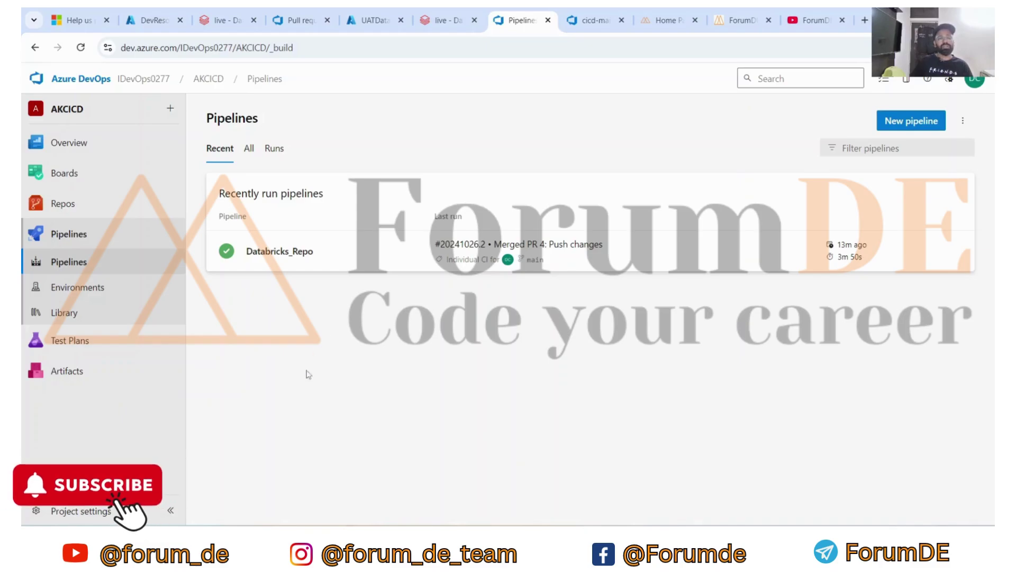
Step: Switch to the DEV and UAT Databricks workspaces and compare the notebooks in their live folders
click(213, 22)
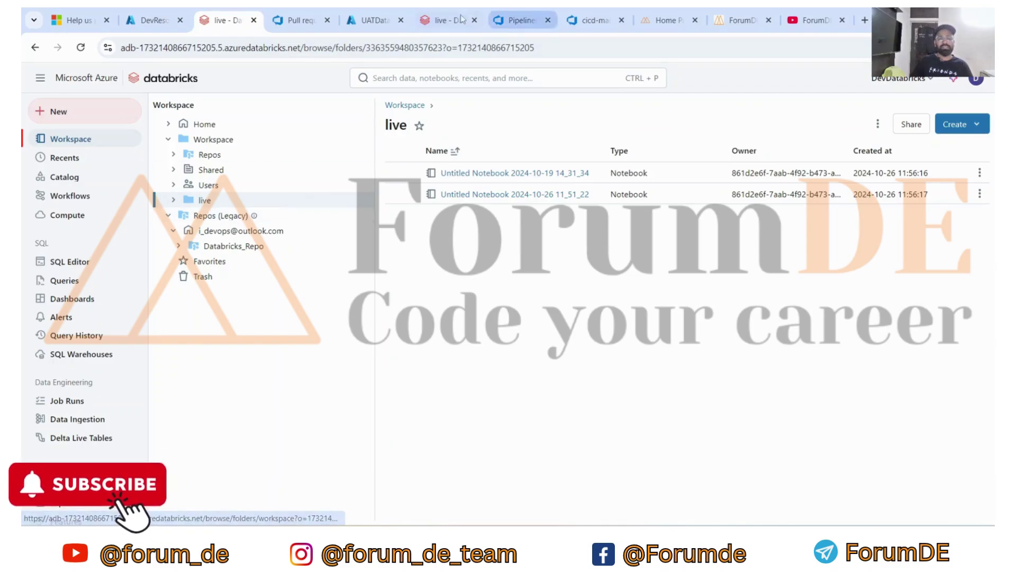
click(445, 20)
click(222, 24)
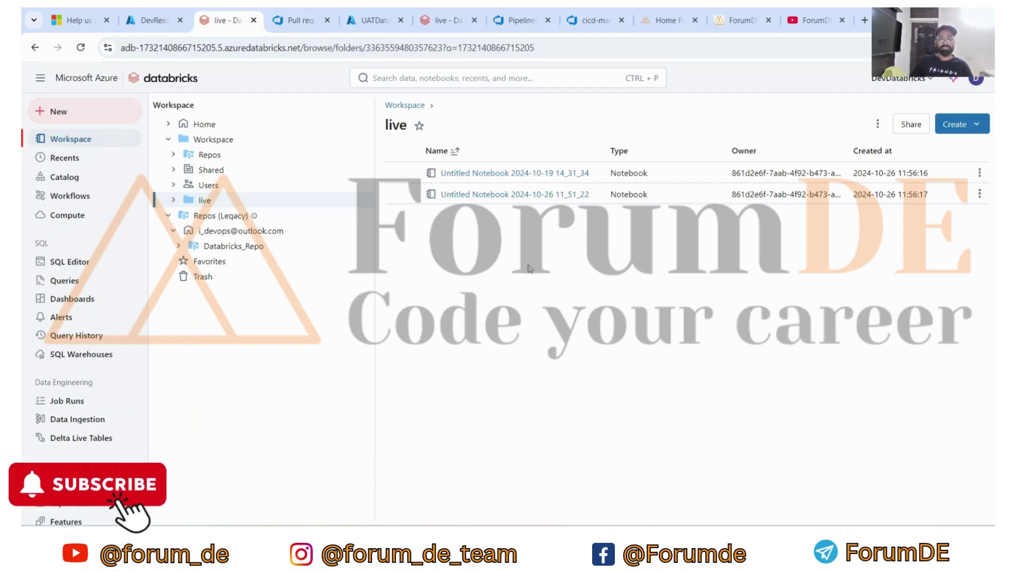
Step: Return briefly to the Azure DevOps pipelines, switch to the ForumDE home page, and browse its All Courses section
click(515, 21)
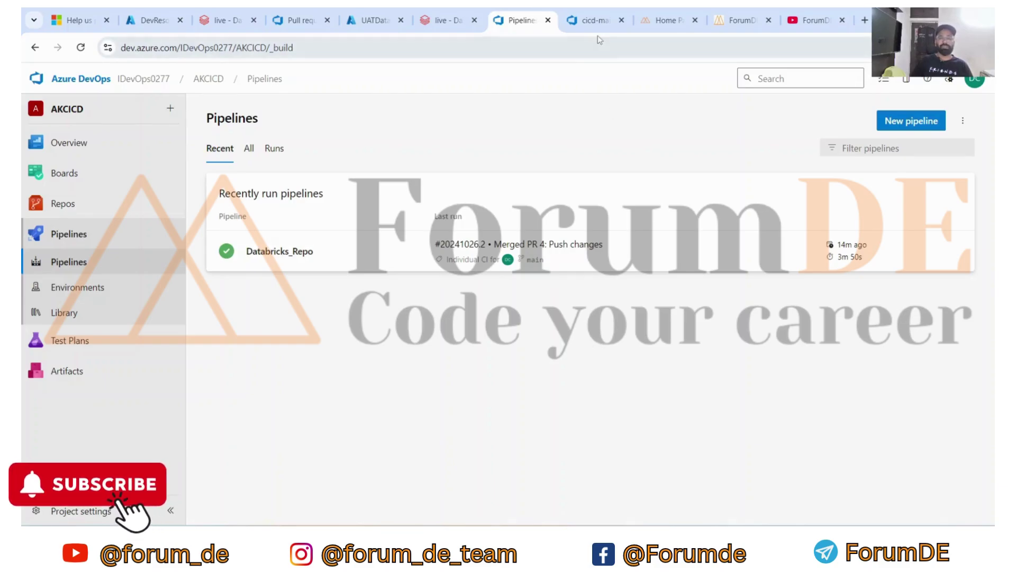
click(652, 23)
scroll(545, 364, down, 3)
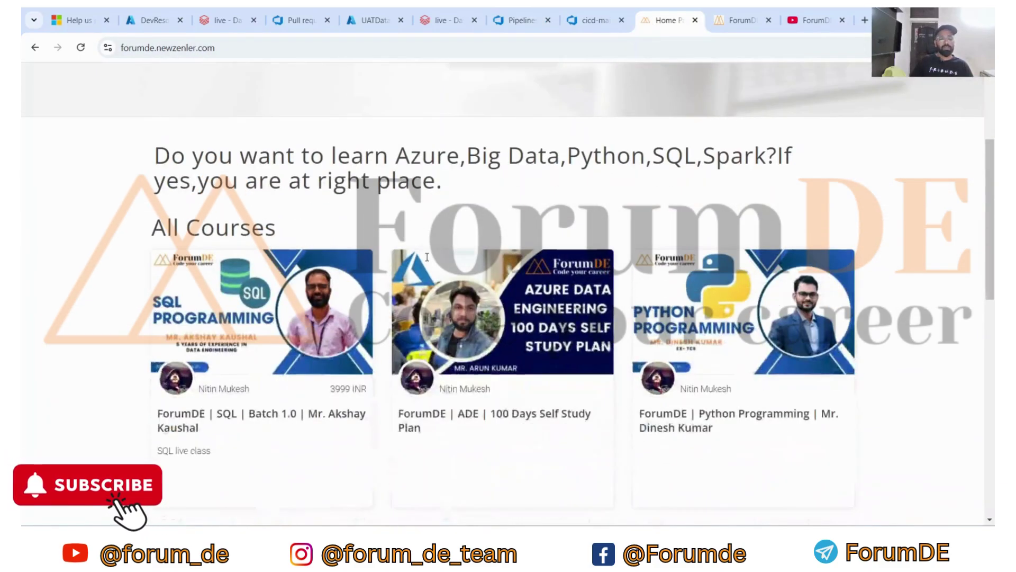